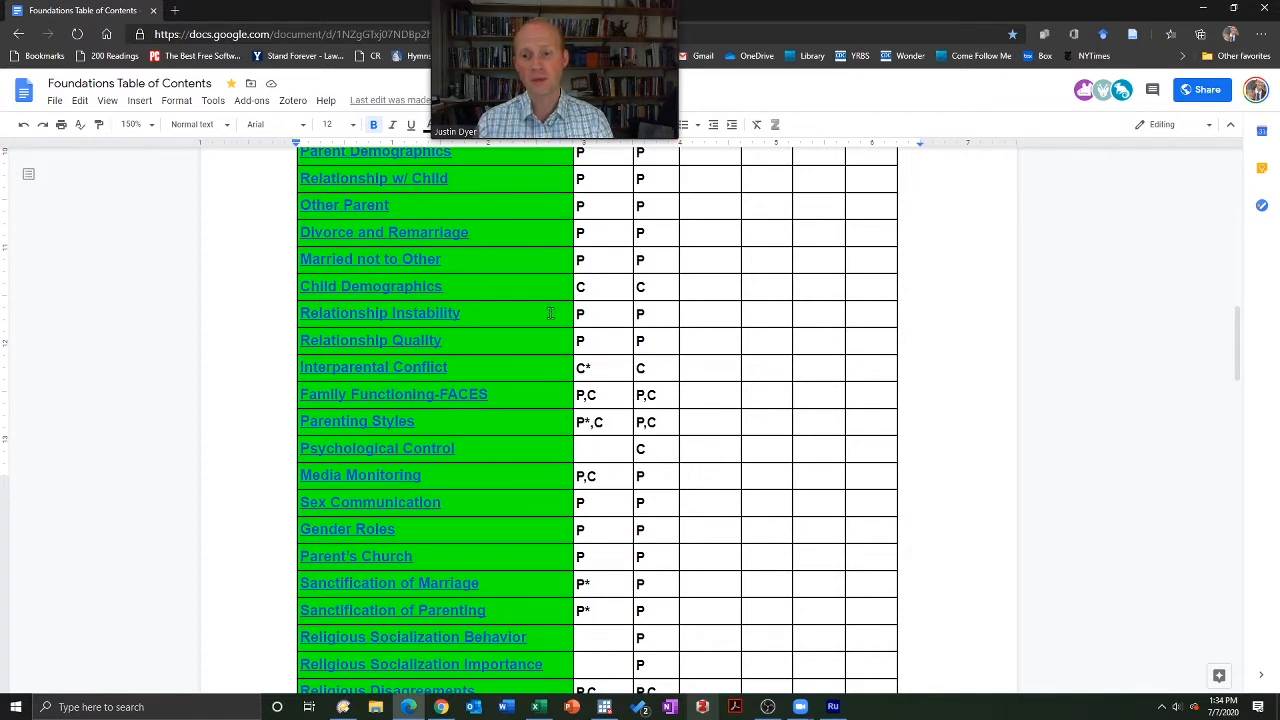
- Open the linked Parenting Styles folder from the Foundations table of contents
double_click(414, 422)
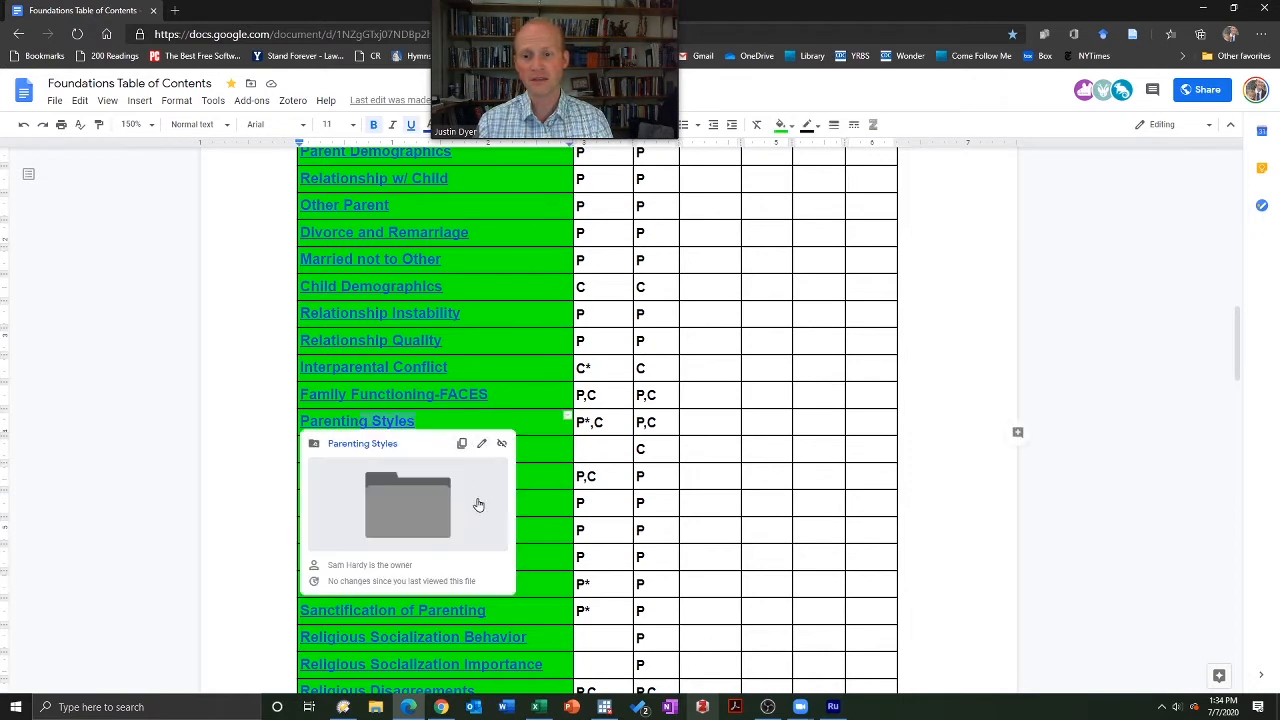
click(540, 413)
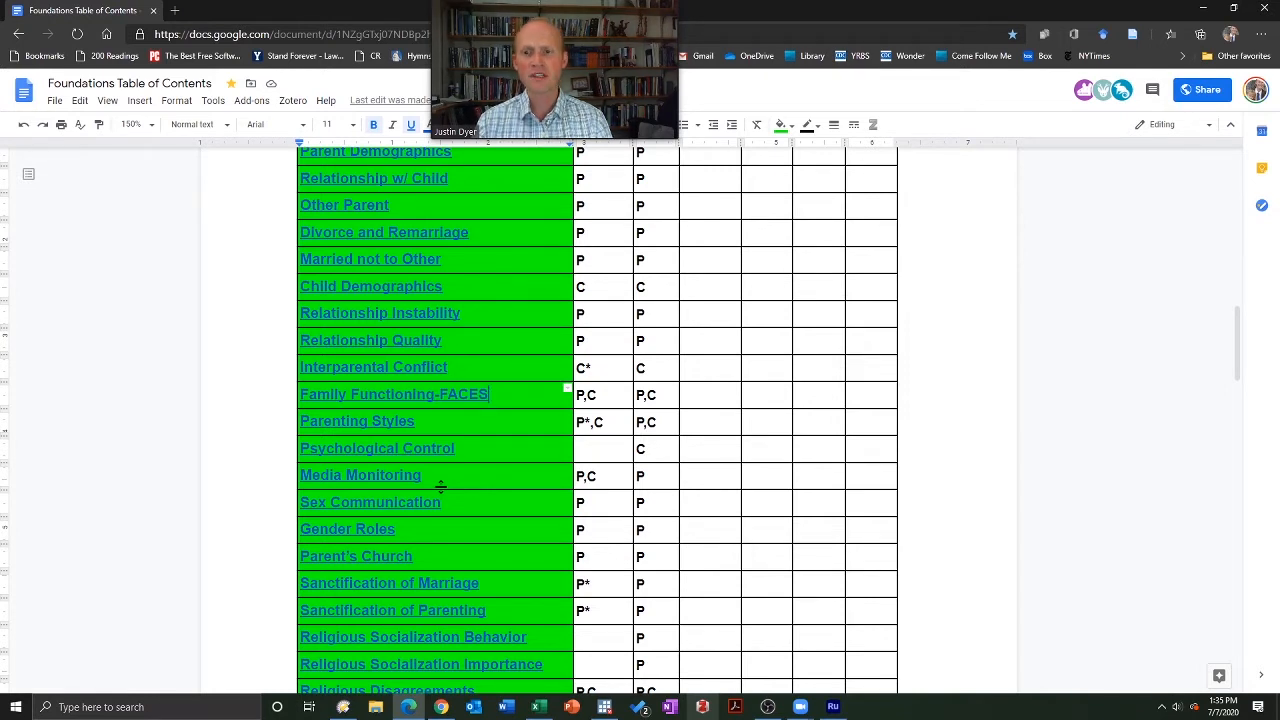
click(373, 421)
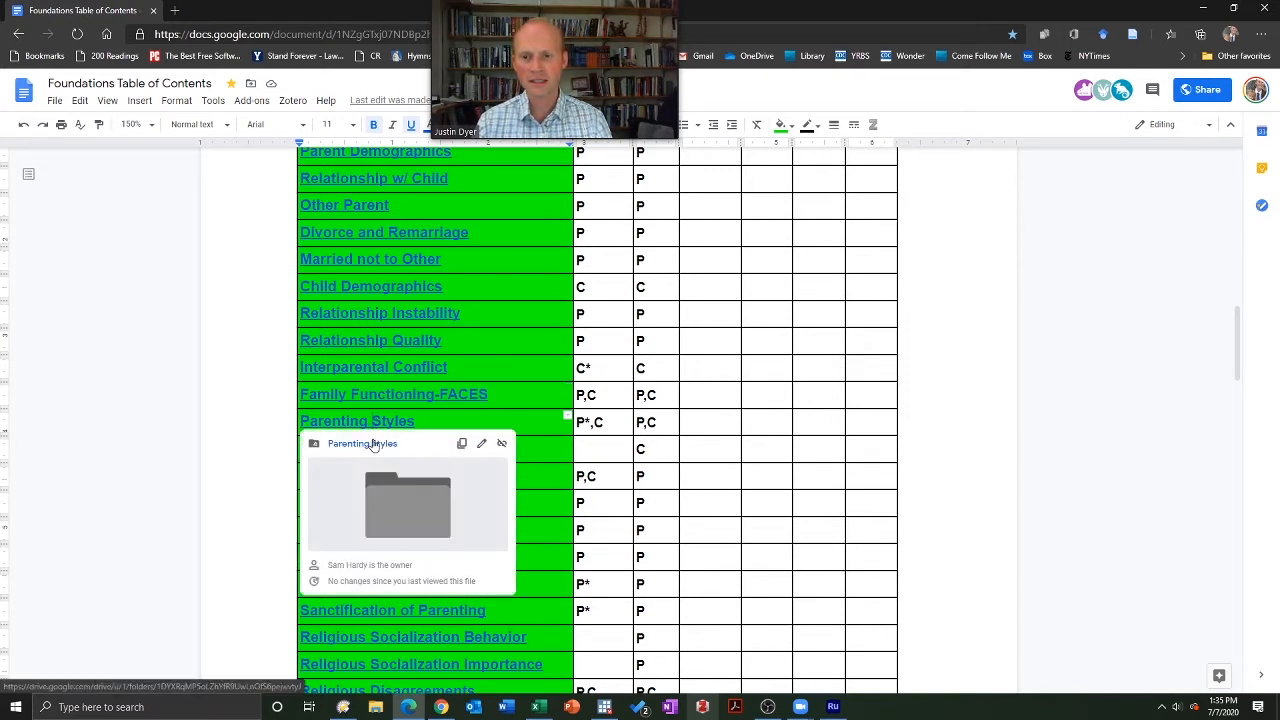
click(373, 446)
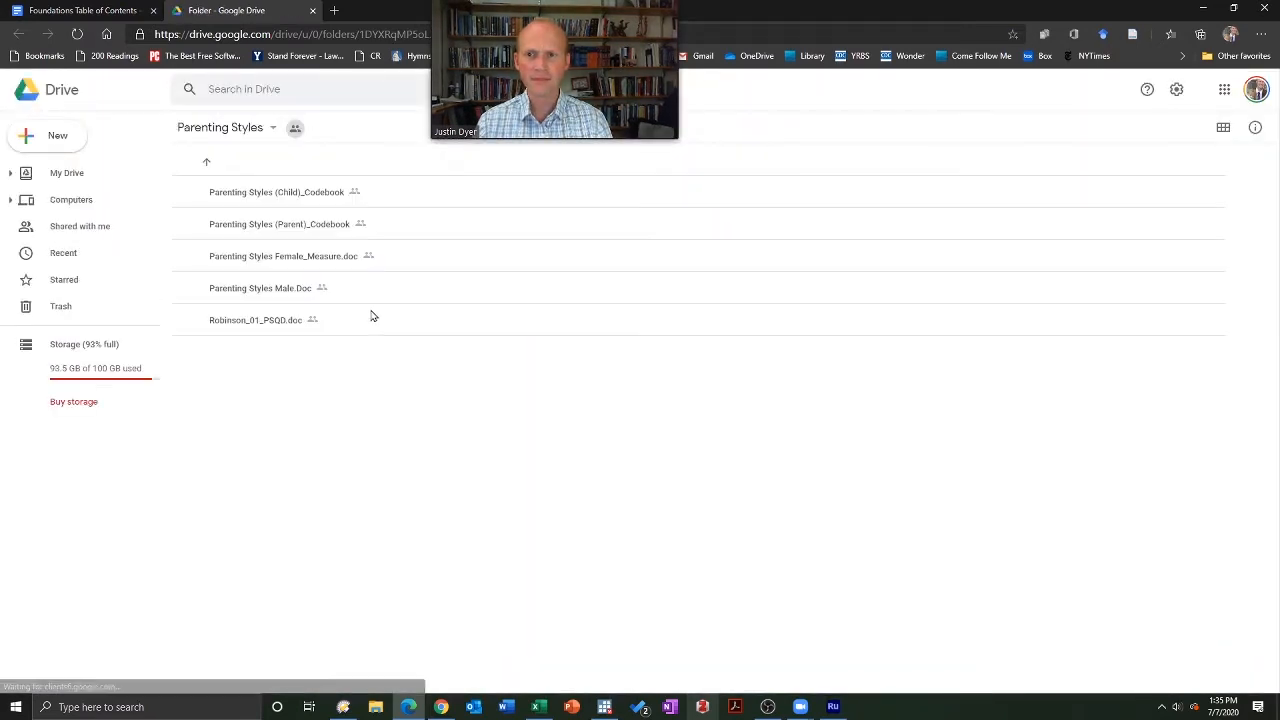
- Open the Parenting Styles (Child)_Codebook document from the Parenting Styles folder
click(271, 200)
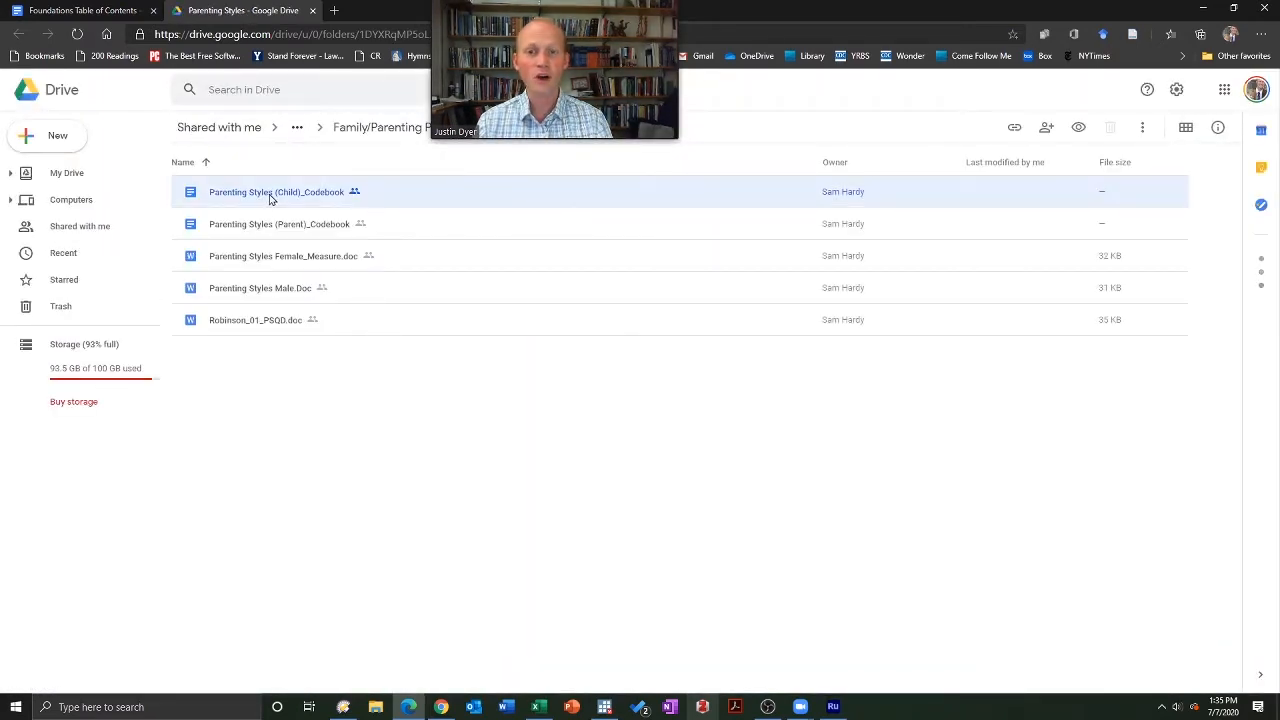
click(277, 231)
click(277, 205)
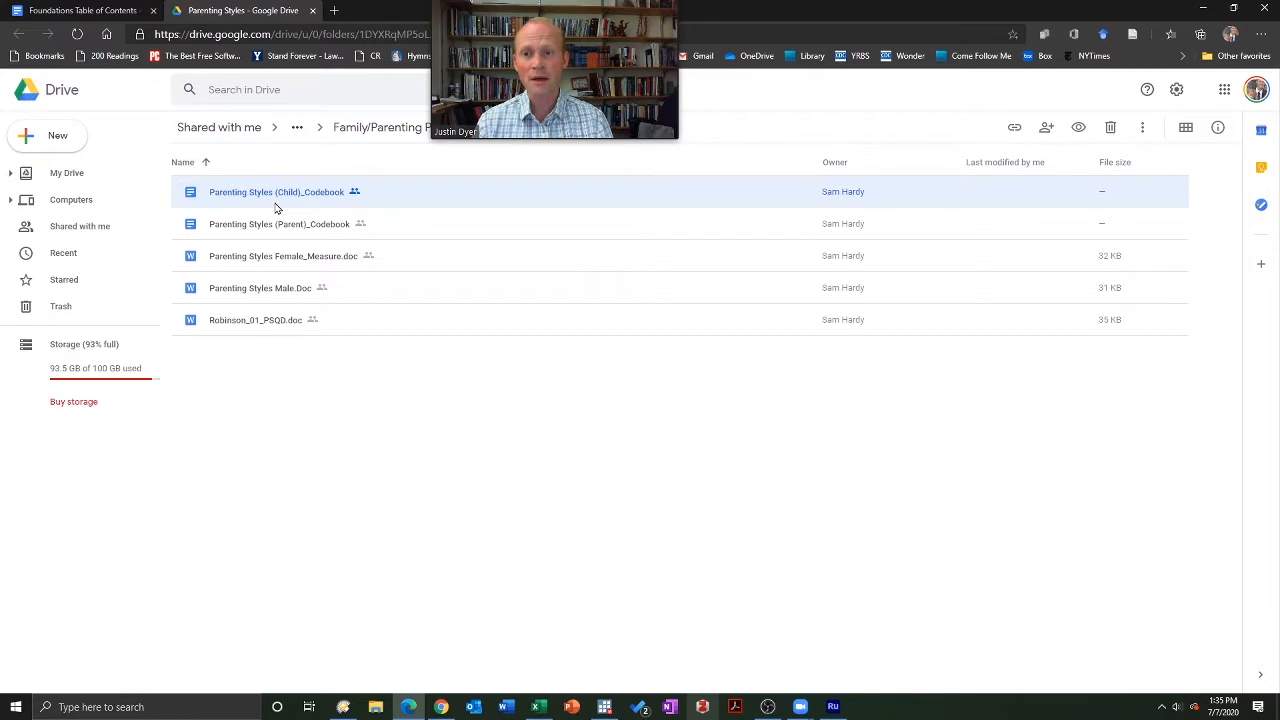
double_click(277, 205)
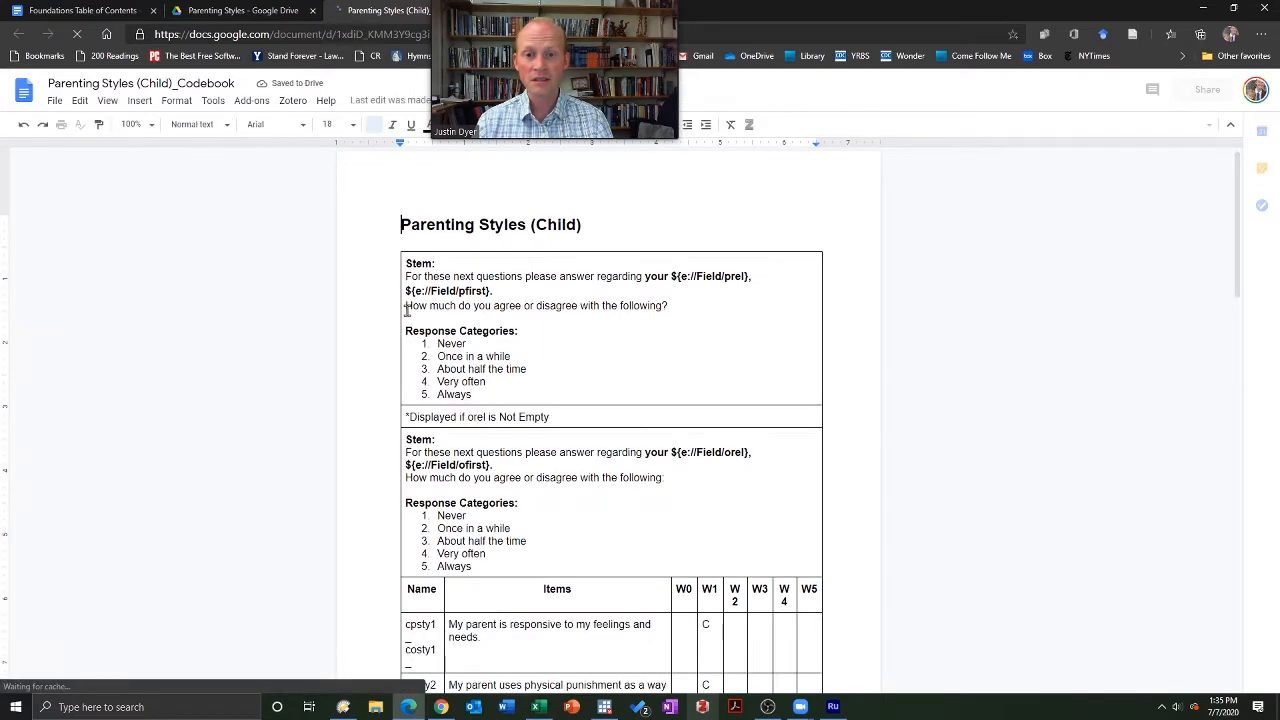
- Examine the codebook's first question stem, its response categories and the first item's wording
scroll(407, 310, down, 1)
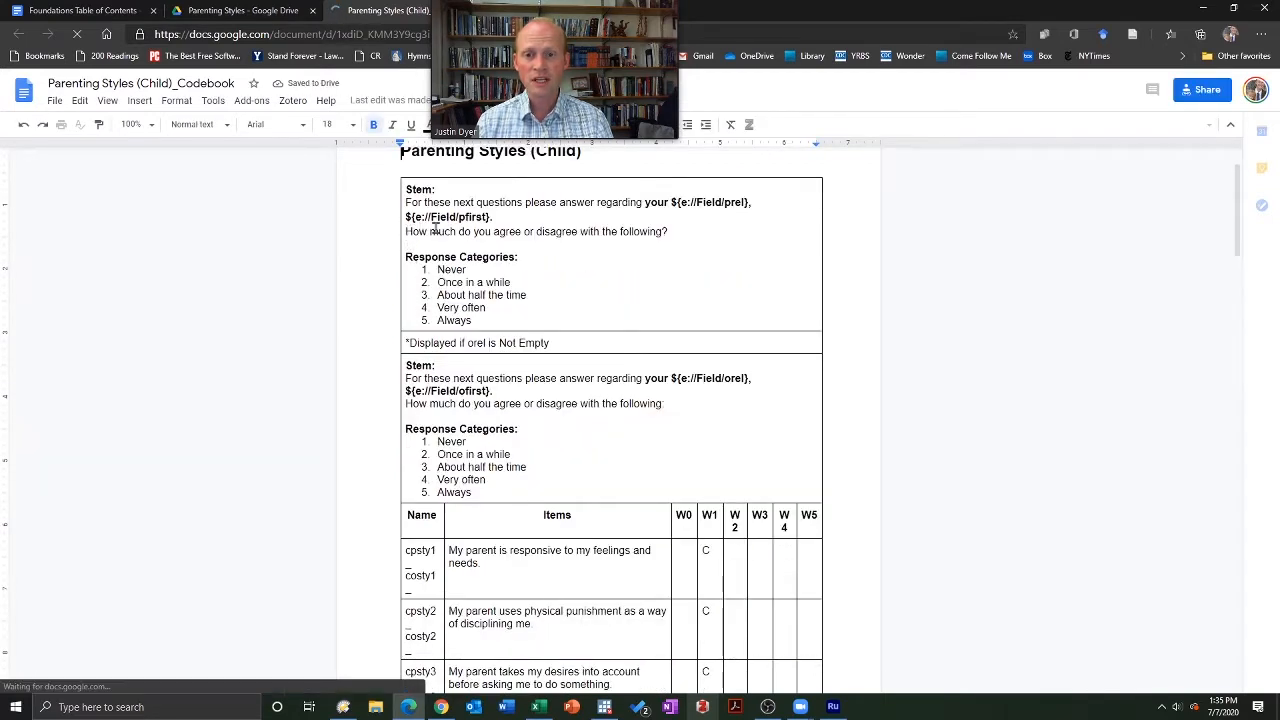
drag(435, 227, 672, 232)
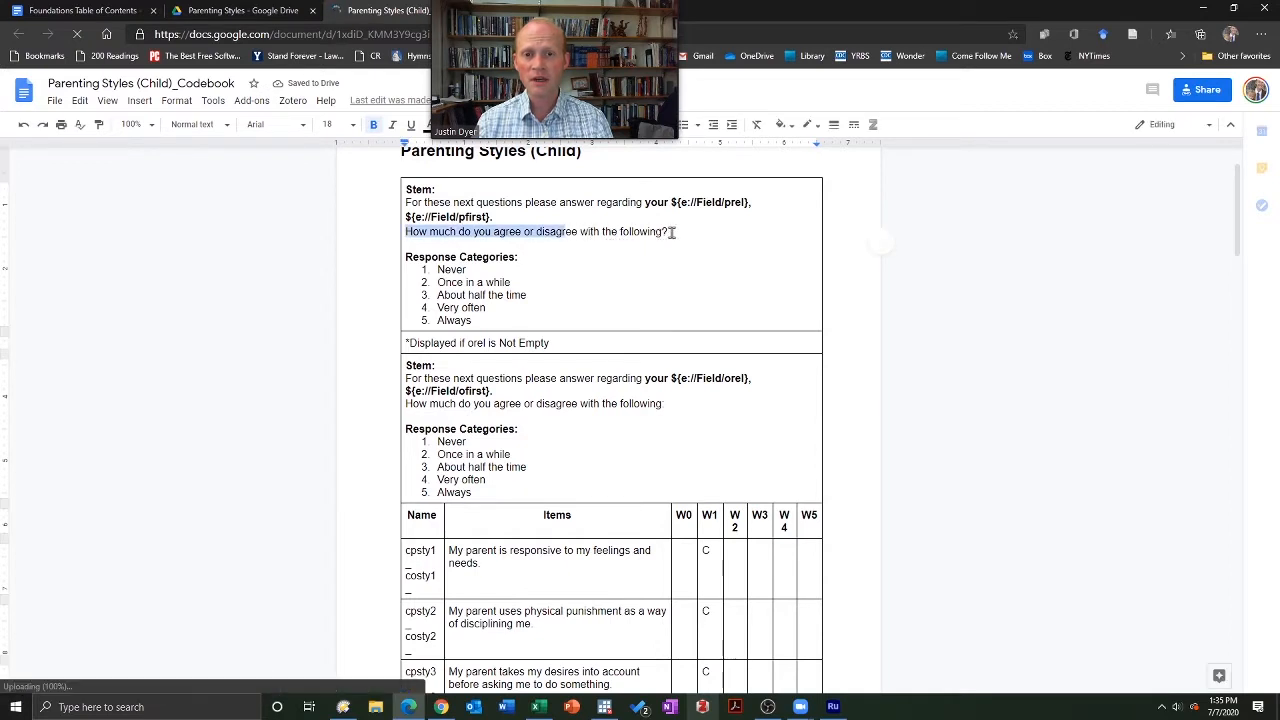
click(148, 124)
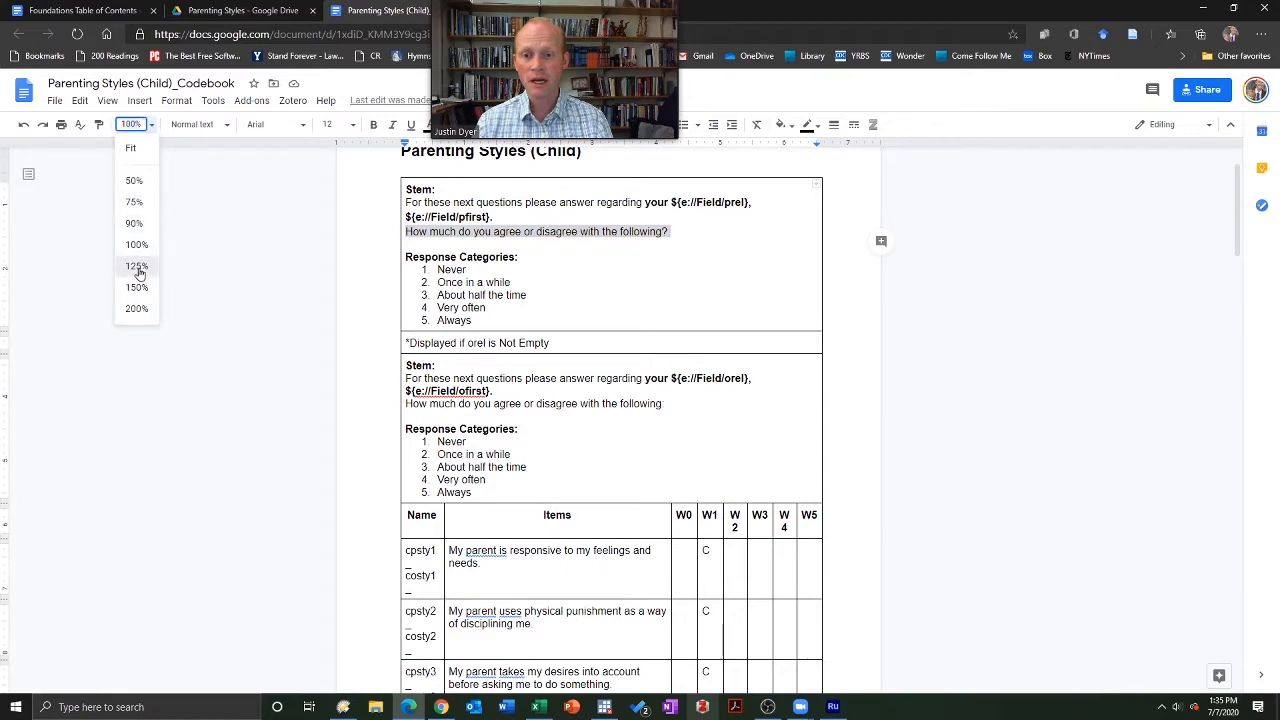
click(137, 266)
scroll(510, 572, down, 1)
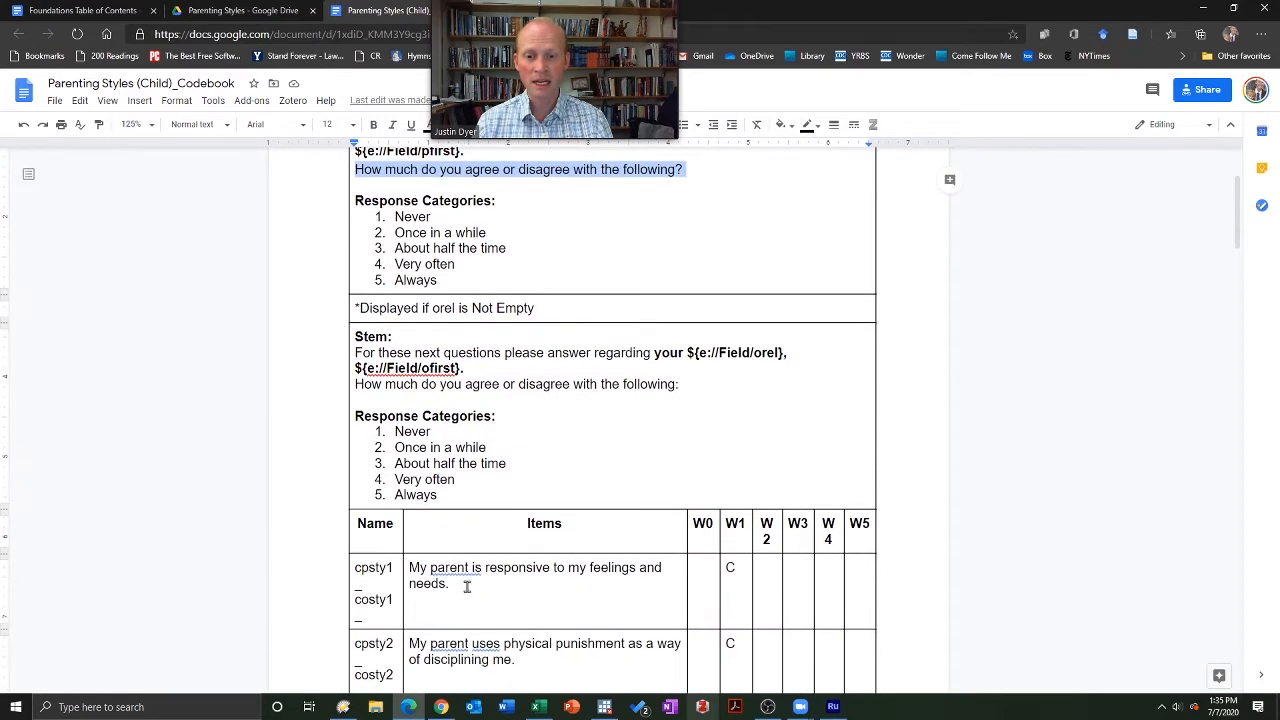
drag(466, 587, 409, 568)
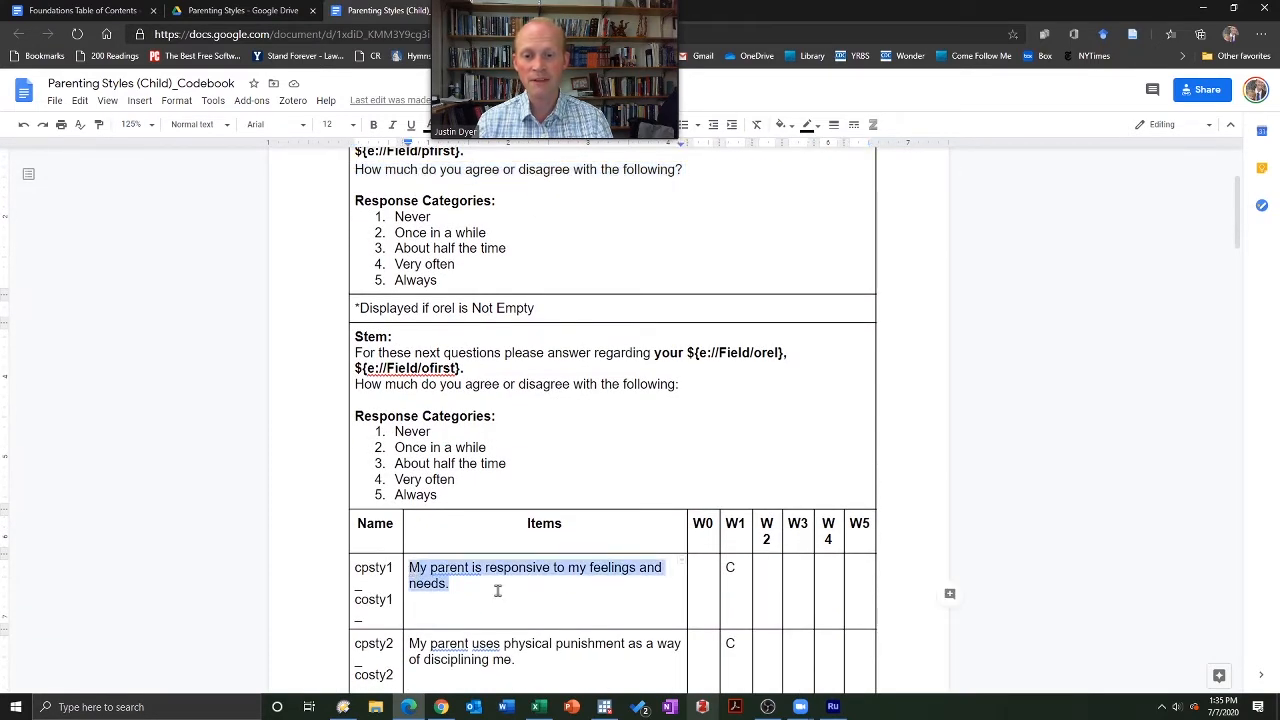
click(397, 216)
drag(400, 216, 469, 281)
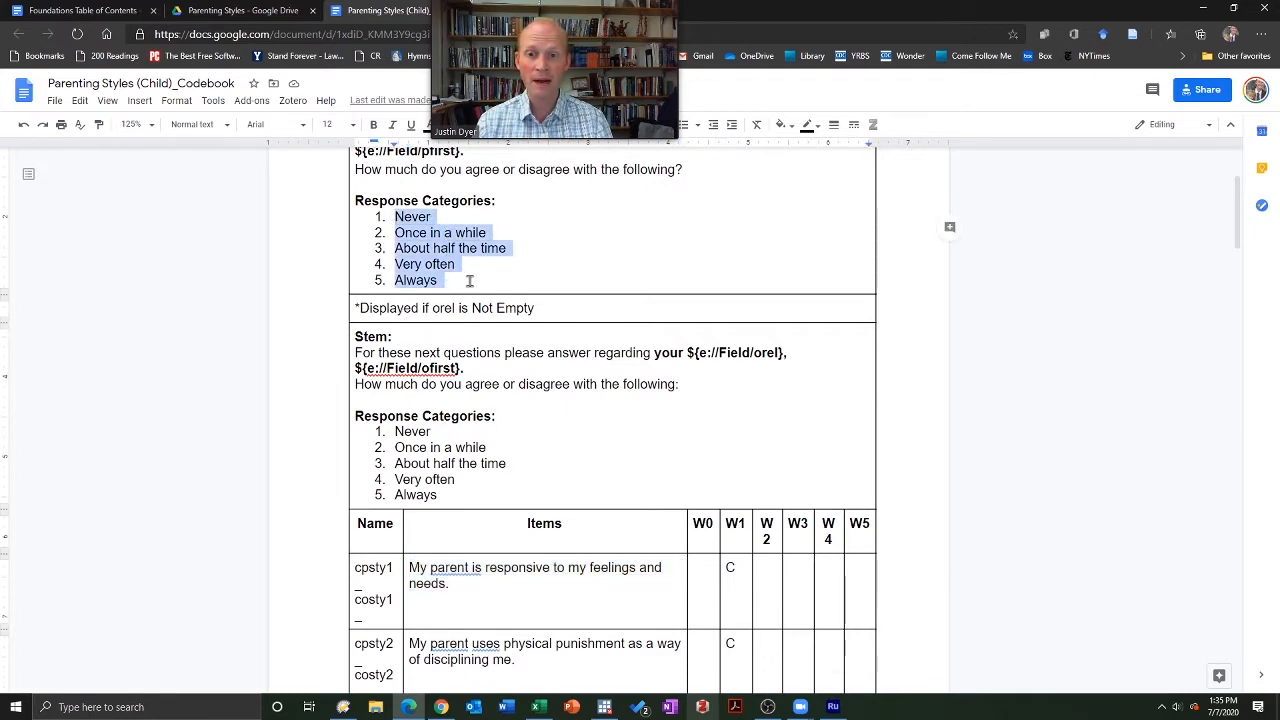
click(521, 285)
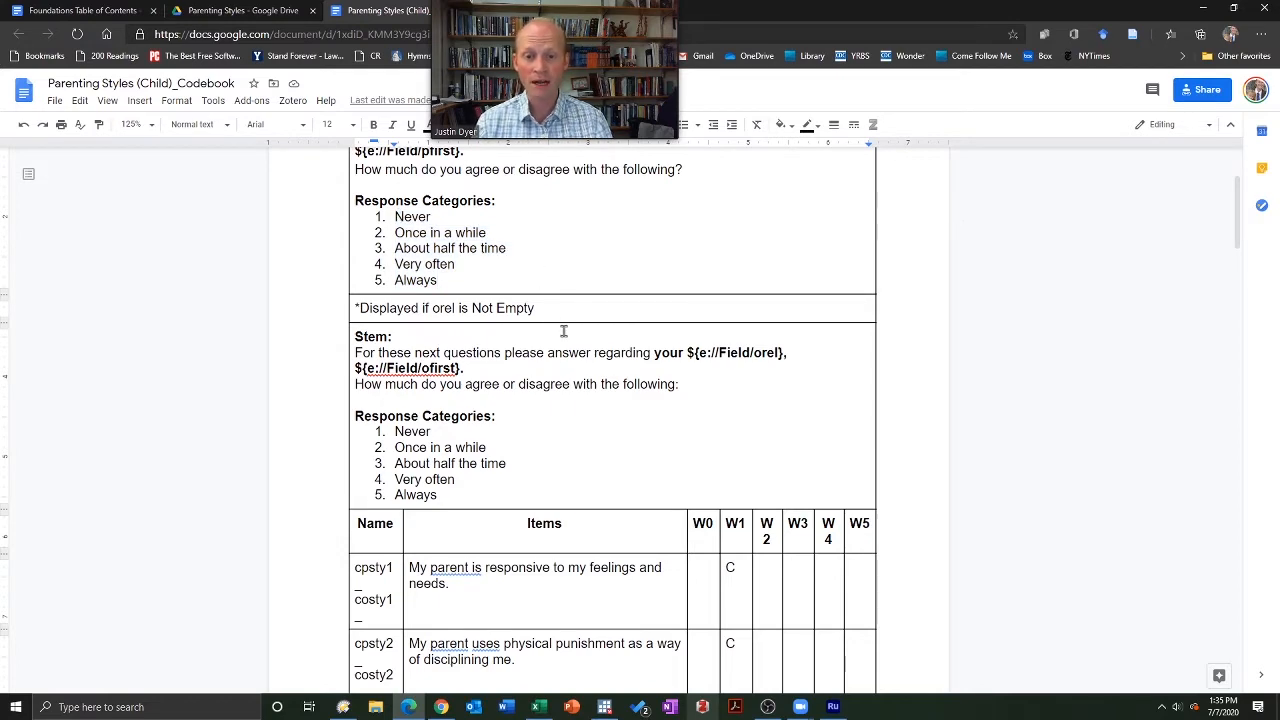
- Examine the prefix letters that distinguish the variable names cpsty4 and costy4 in the items table
scroll(578, 376, down, 6)
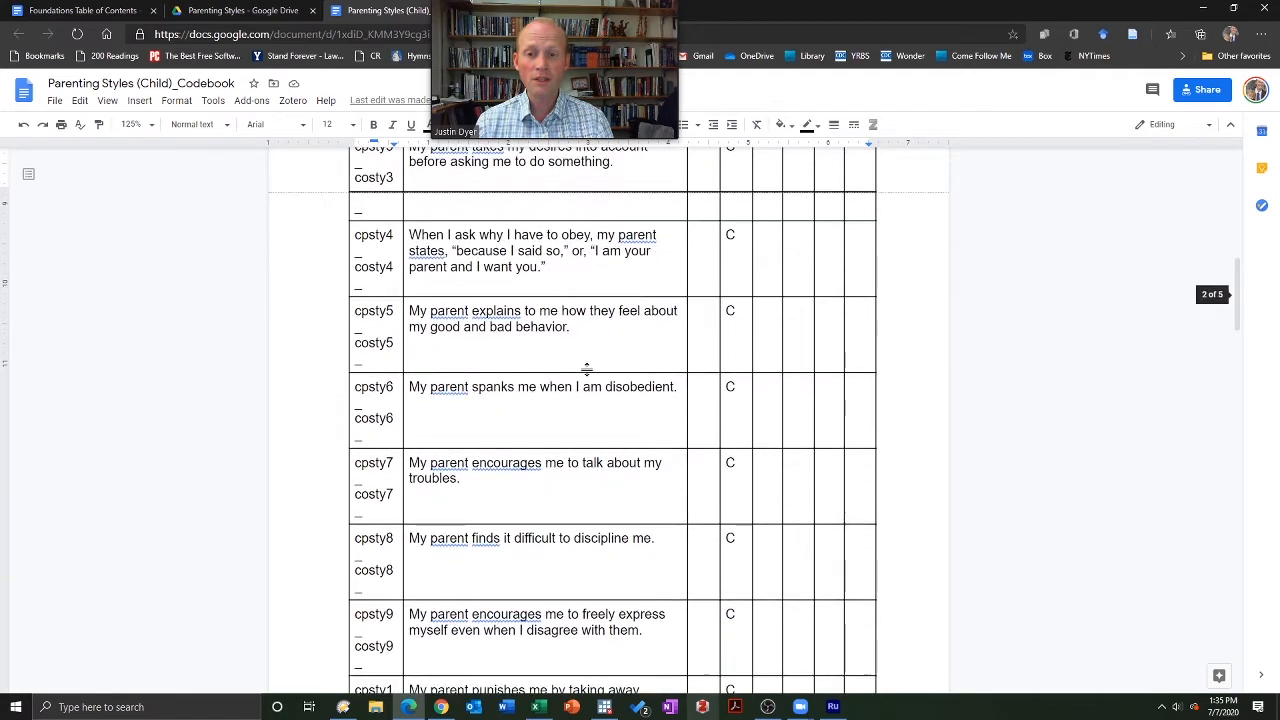
scroll(586, 368, up, 1)
drag(394, 316, 362, 318)
click(361, 318)
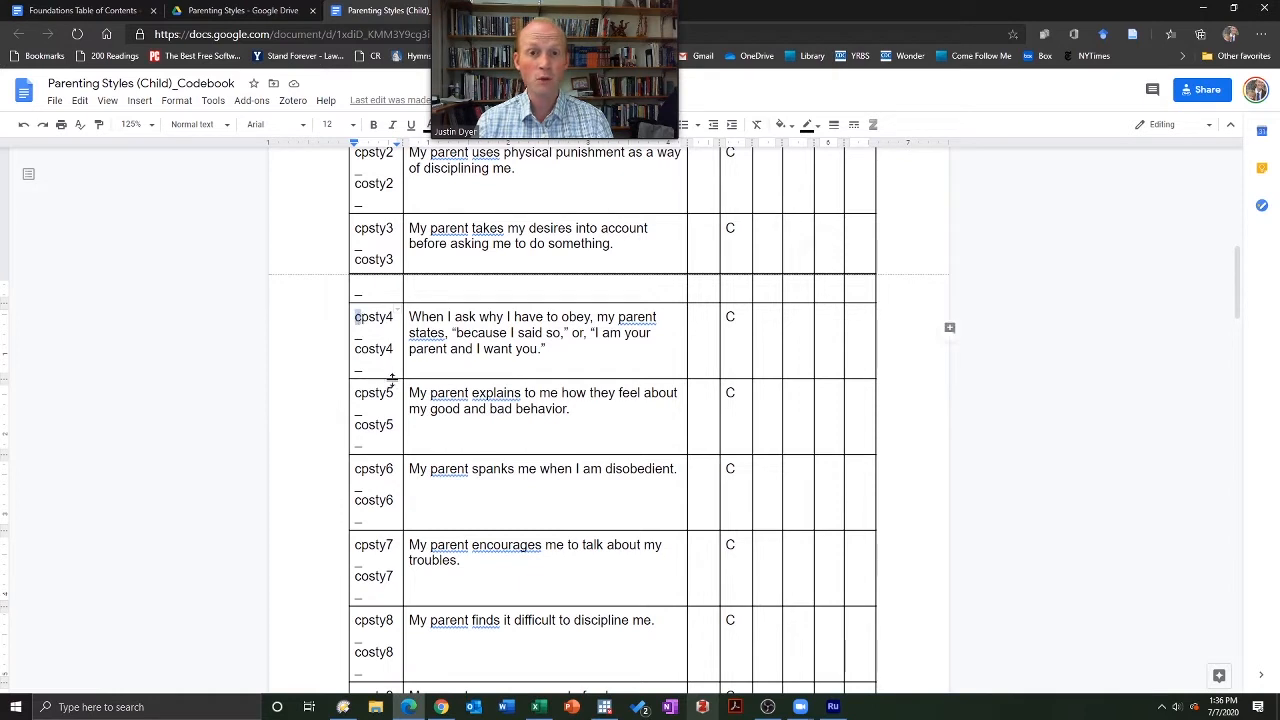
click(362, 317)
drag(362, 317, 370, 318)
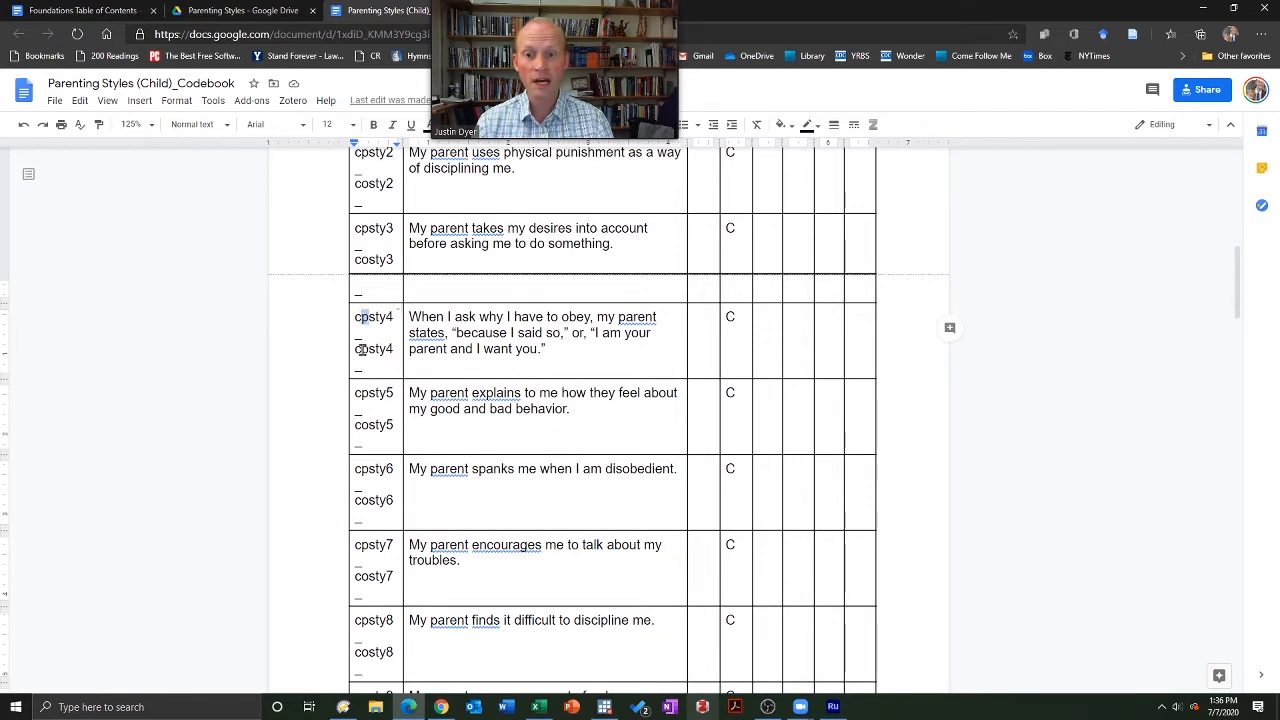
drag(362, 348, 369, 348)
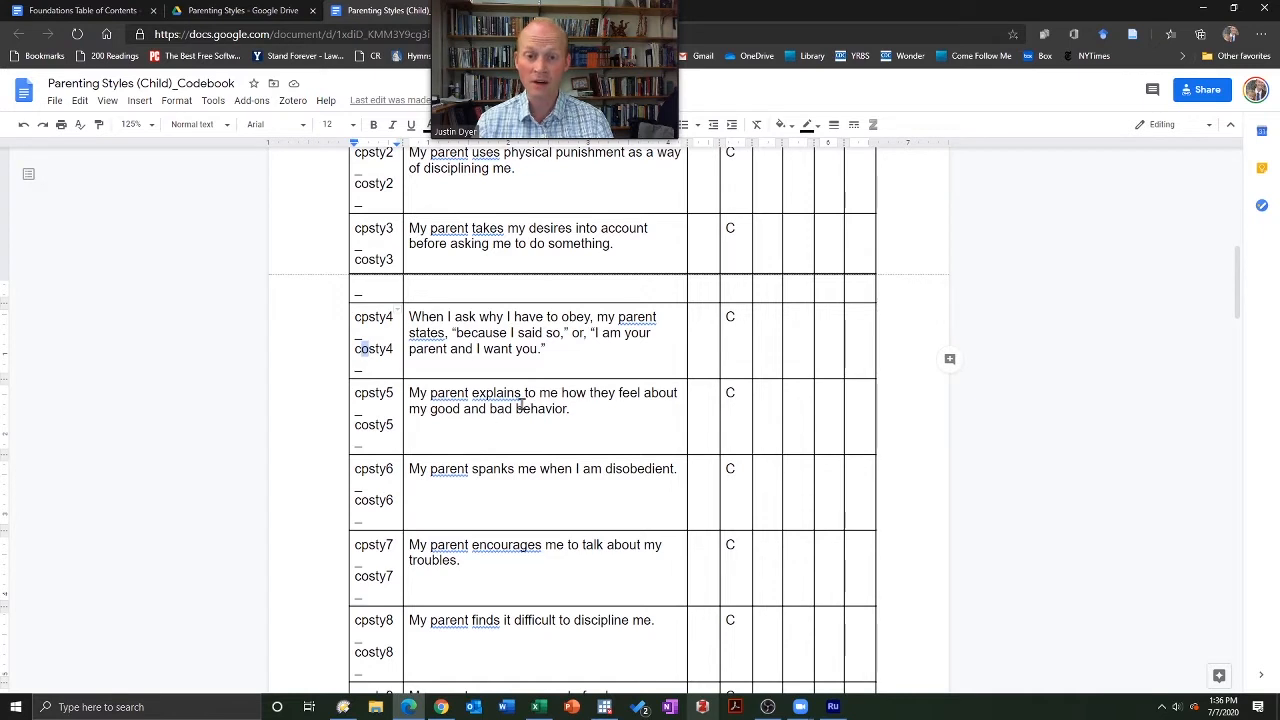
- Read the wording of item 4 and match it to its two variable names, cpsty4 and costy4
click(410, 317)
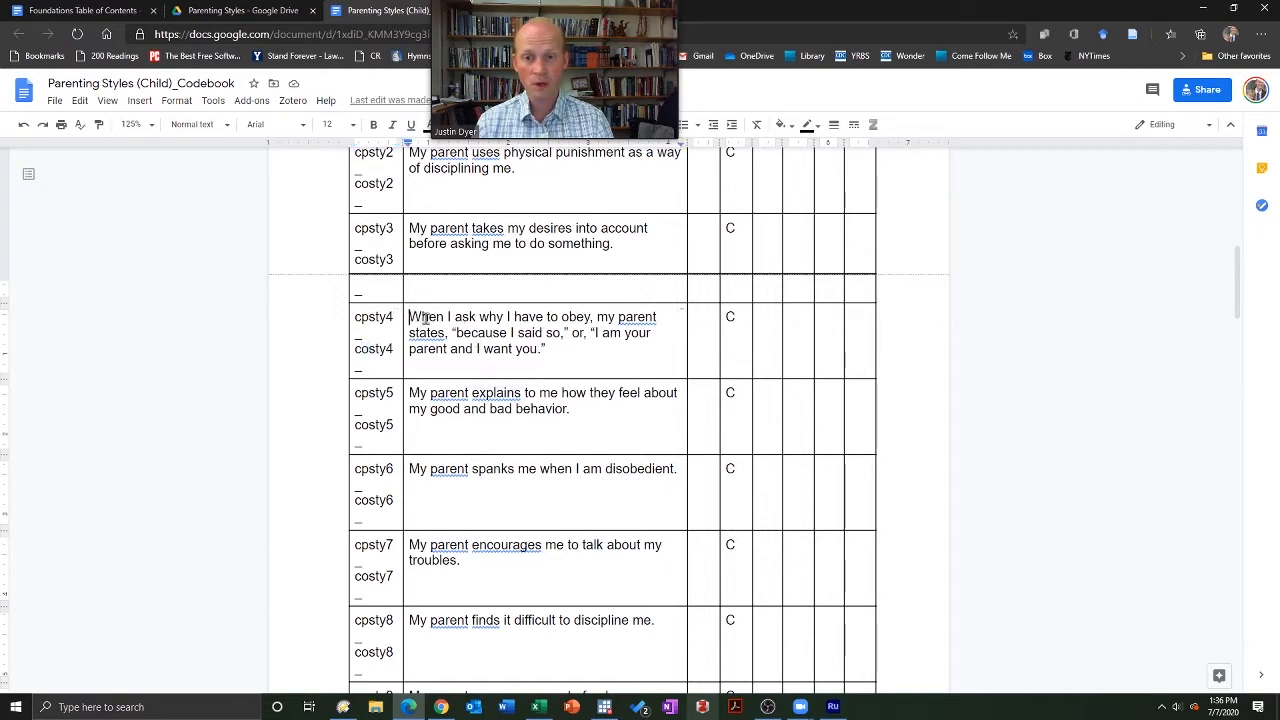
shift+click(545, 350)
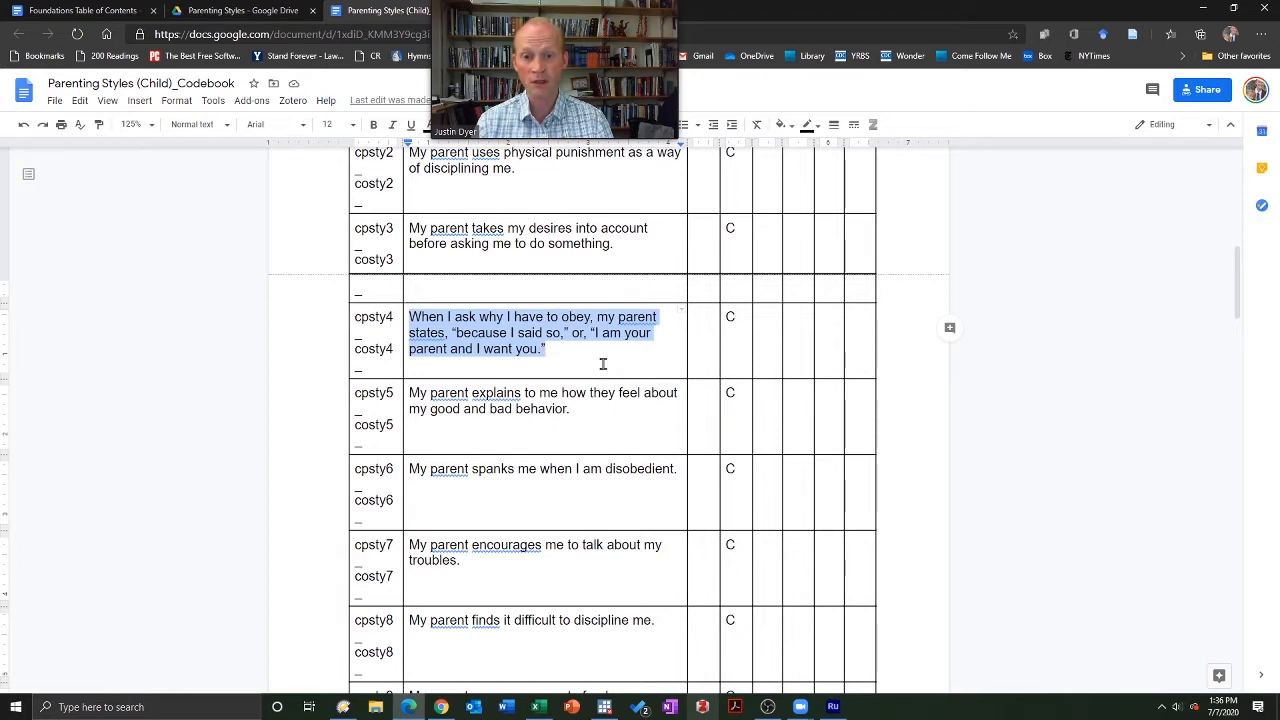
click(458, 341)
drag(354, 318, 395, 318)
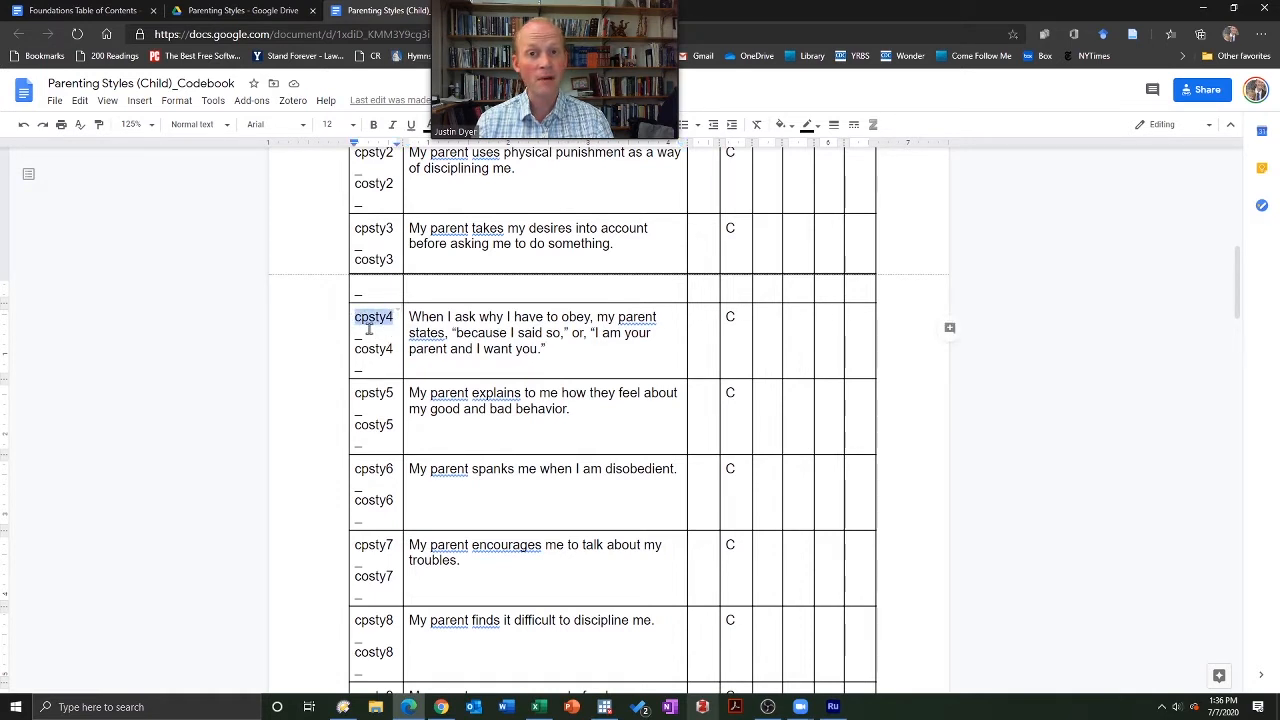
drag(355, 349, 367, 350)
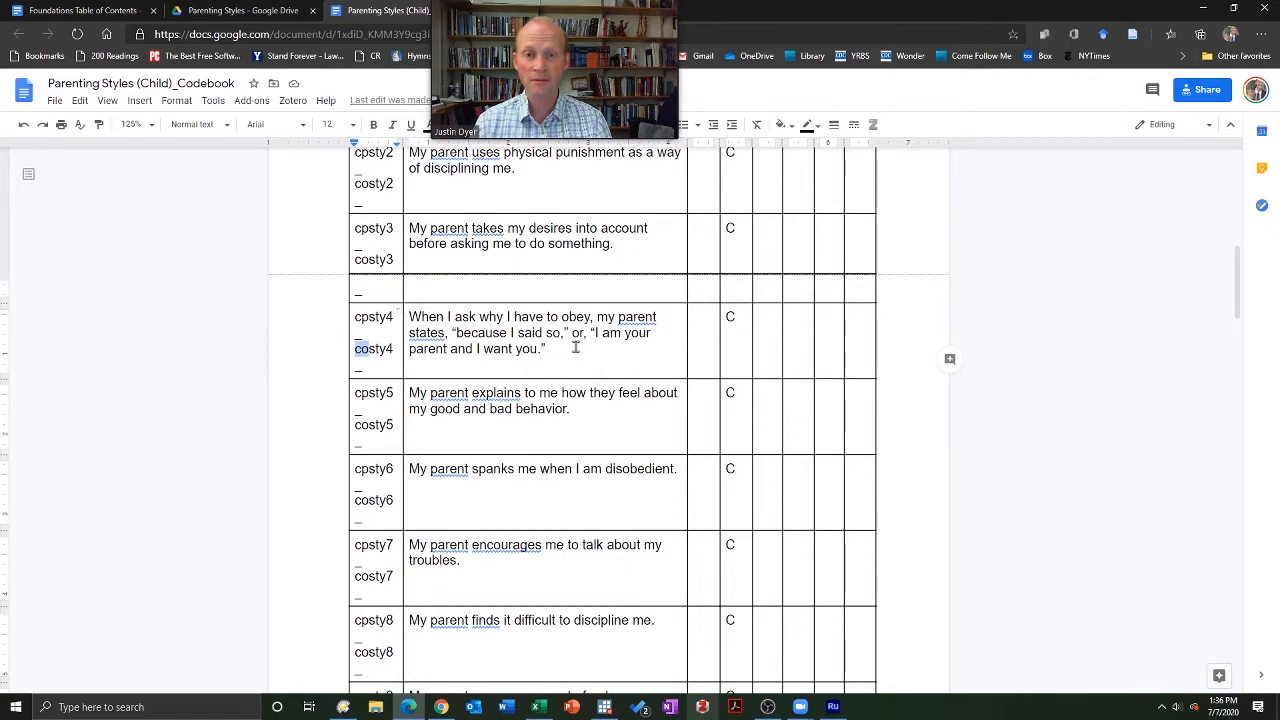
- Review the Authoritative, Authoritarian and Permissive parenting styles in the codebook's Scoring section
scroll(575, 347, down, 10)
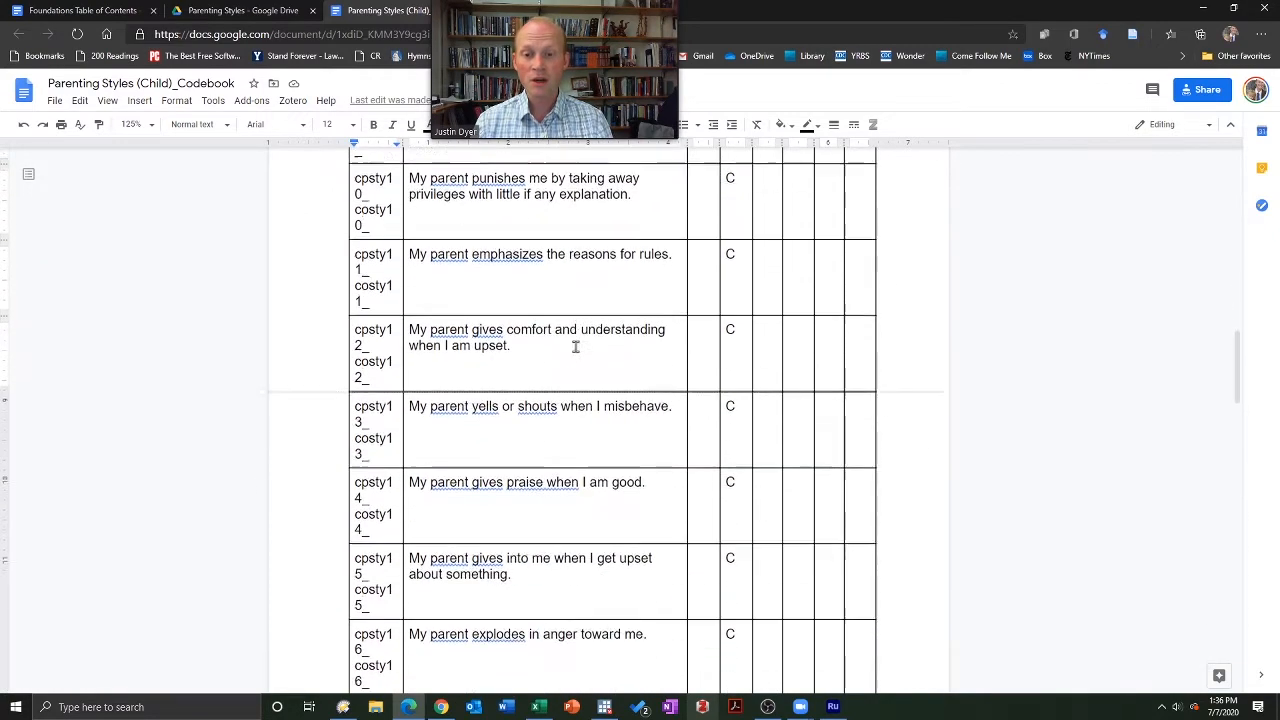
scroll(576, 344, down, 13)
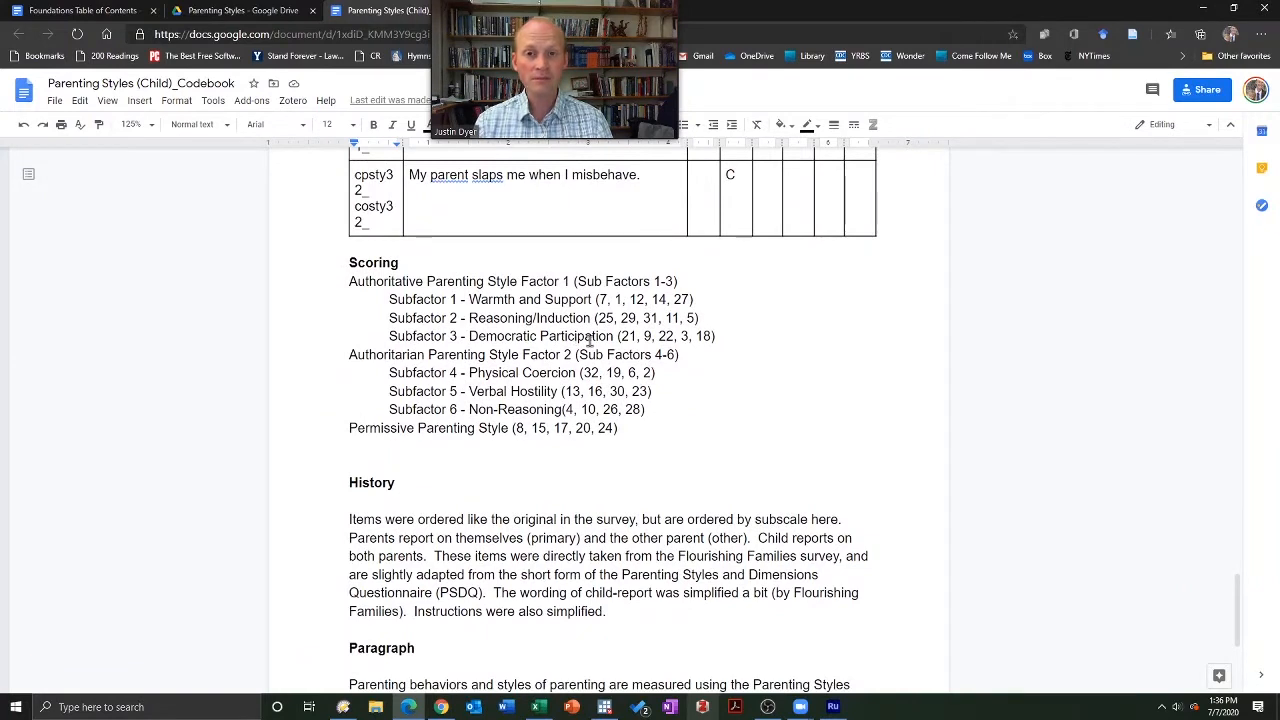
click(363, 281)
double_click(363, 281)
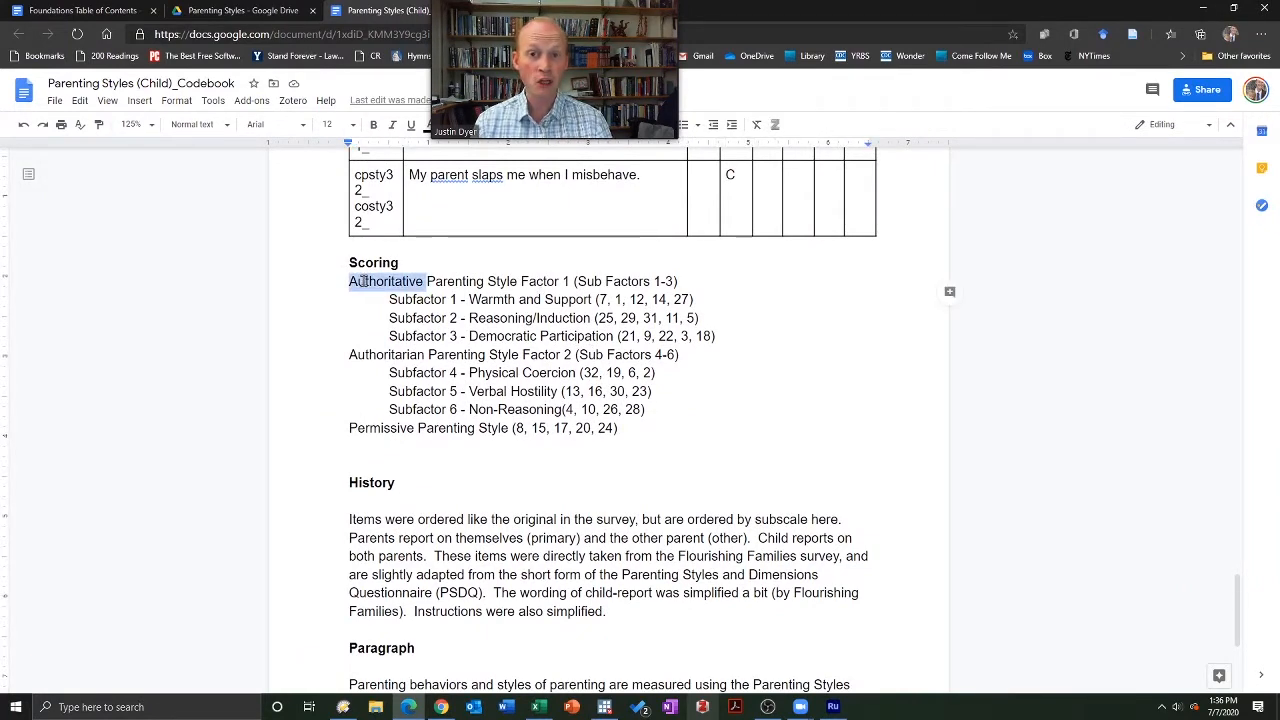
click(380, 354)
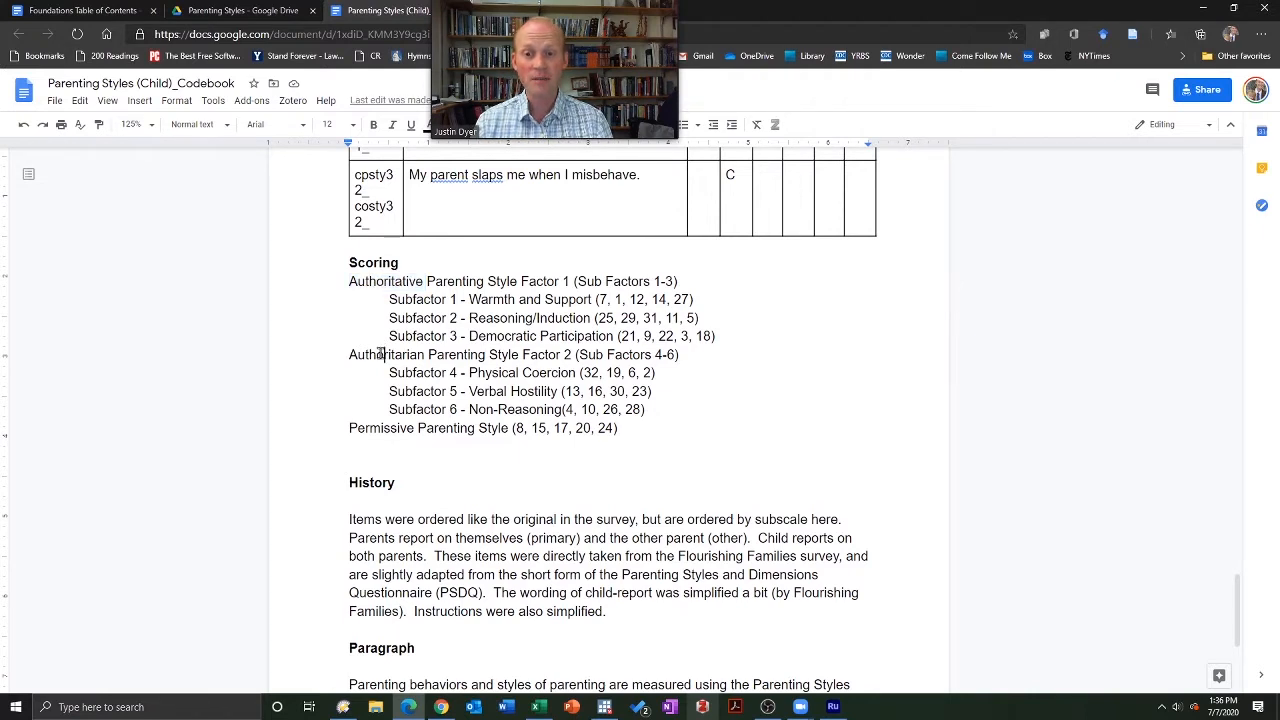
double_click(380, 354)
click(370, 428)
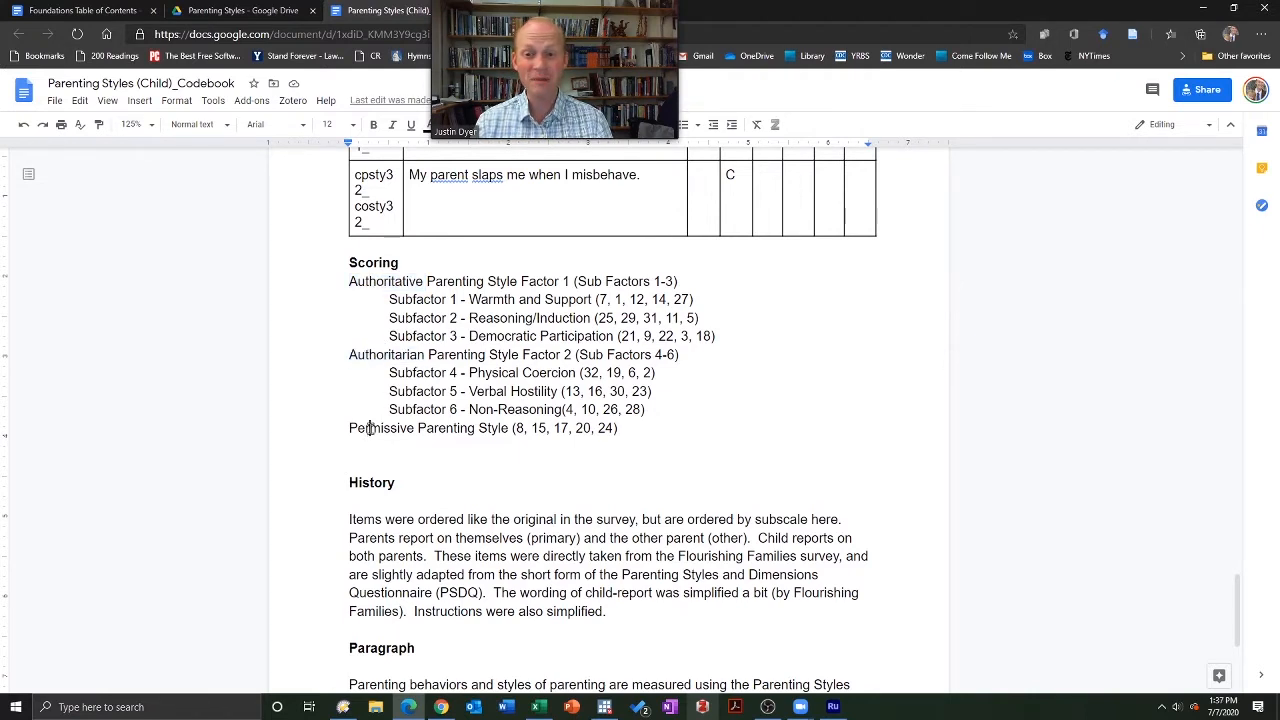
double_click(370, 428)
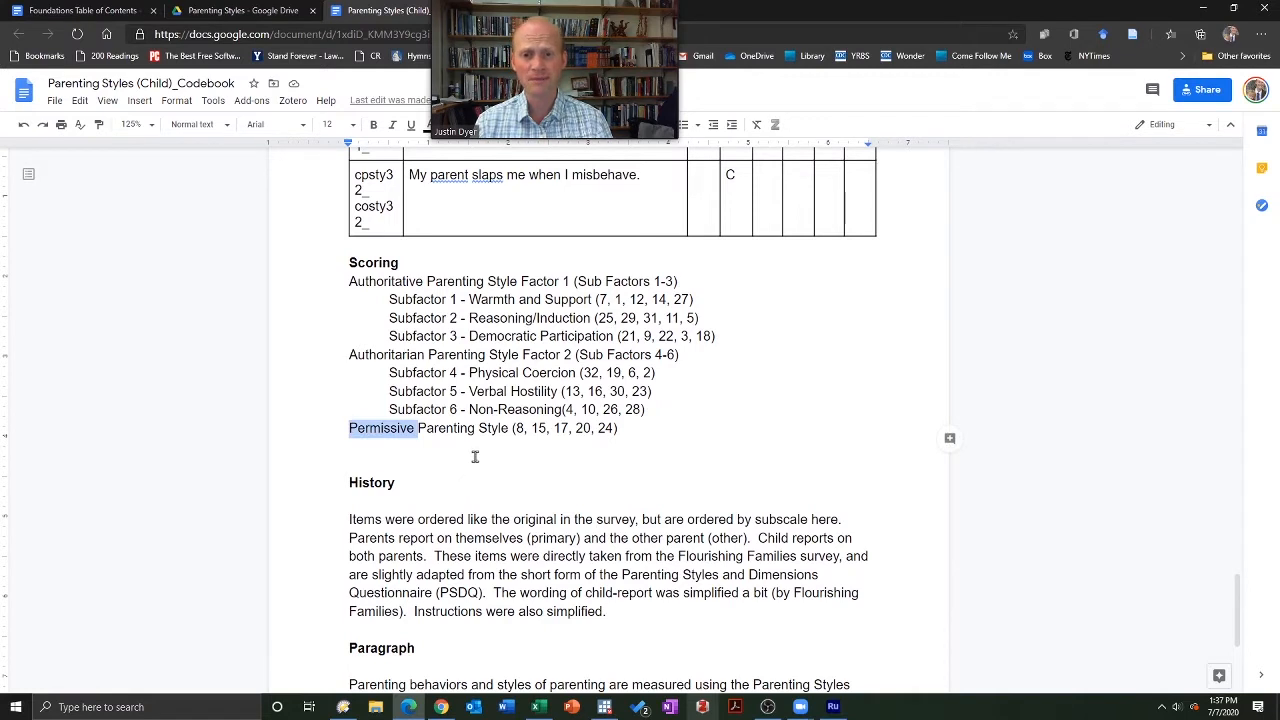
- Examine the item numbers listed for the Warmth and Support subfactor
click(475, 298)
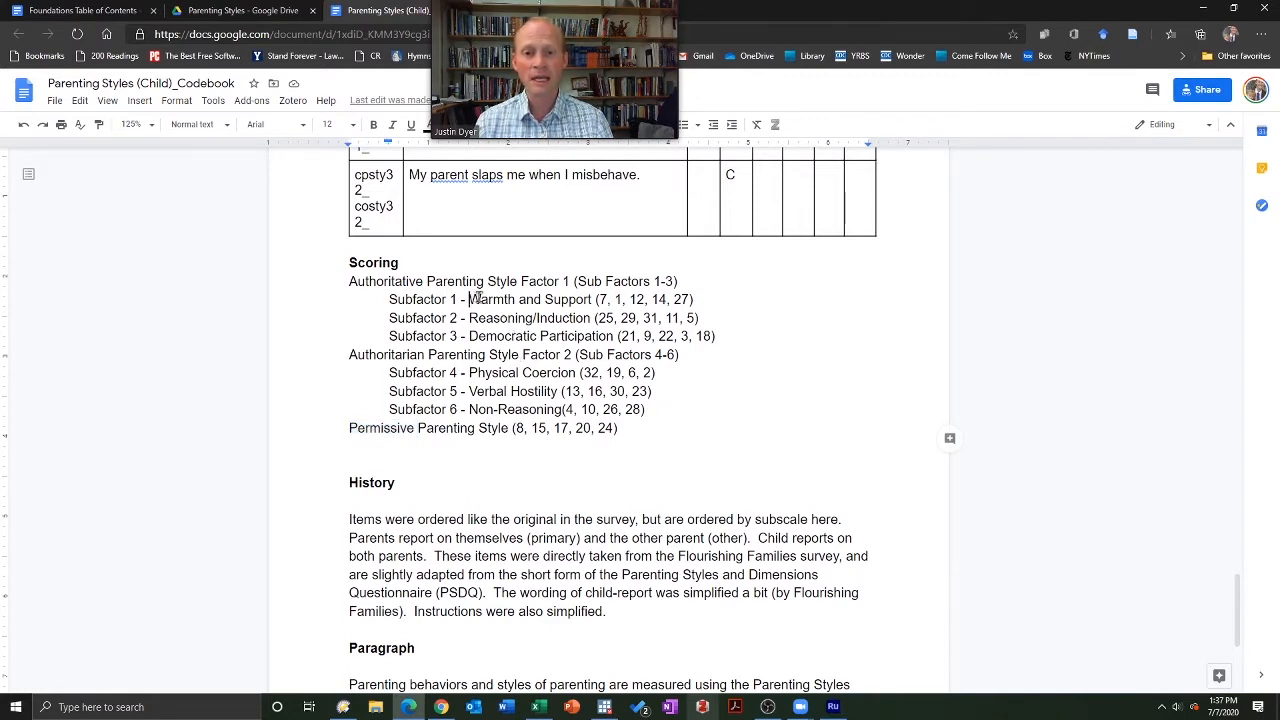
drag(477, 298, 724, 303)
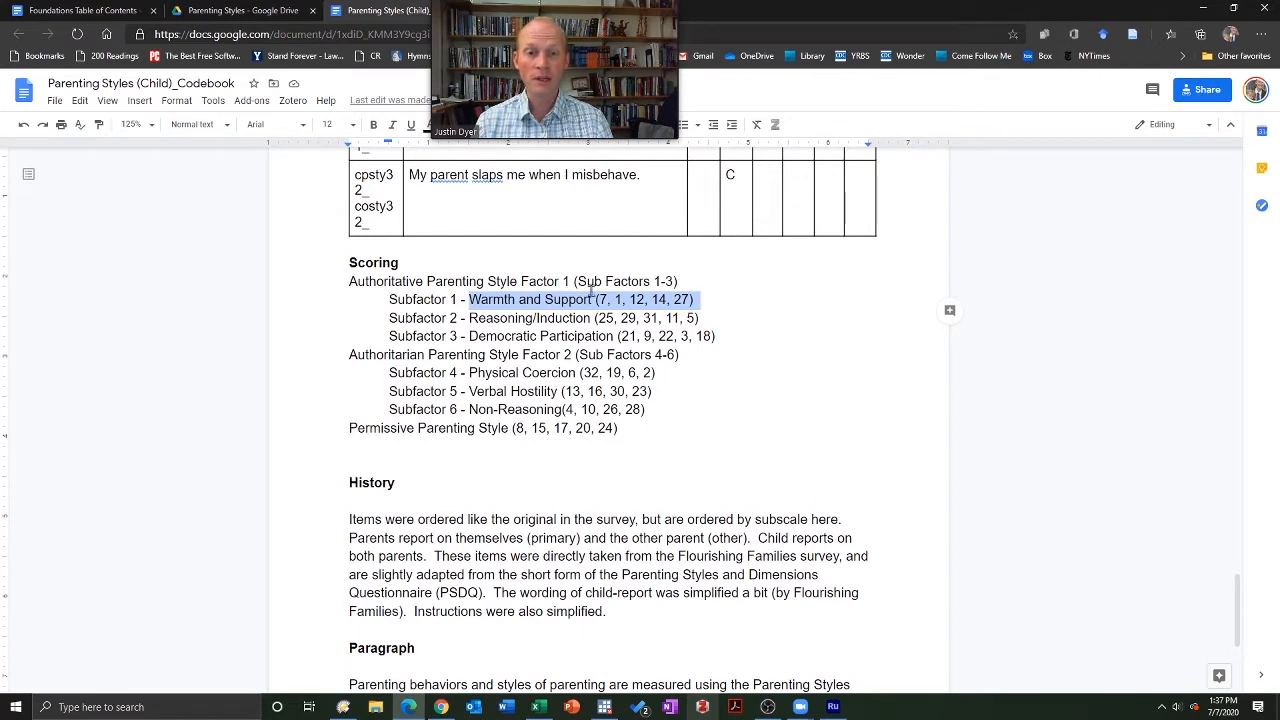
drag(606, 298, 694, 299)
click(696, 299)
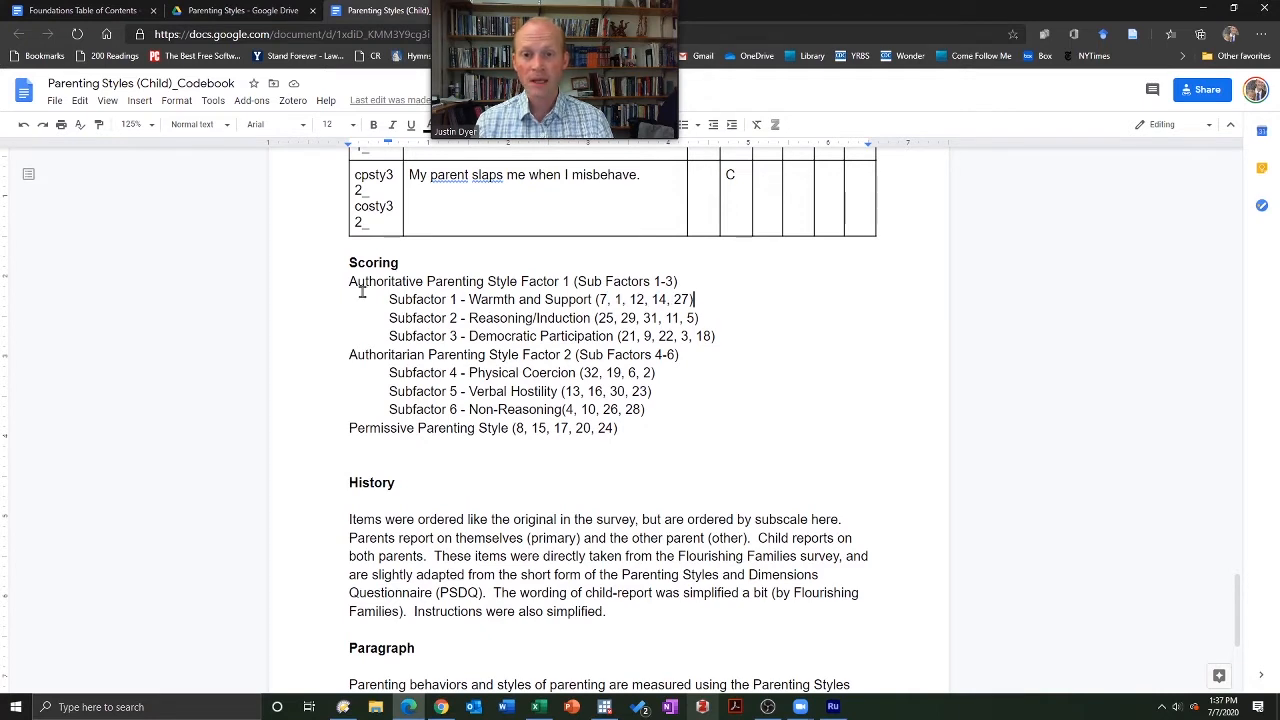
- Examine how Authoritative Parenting Style Factor 1 is composed of Subfactors 1 to 3
drag(349, 281, 680, 288)
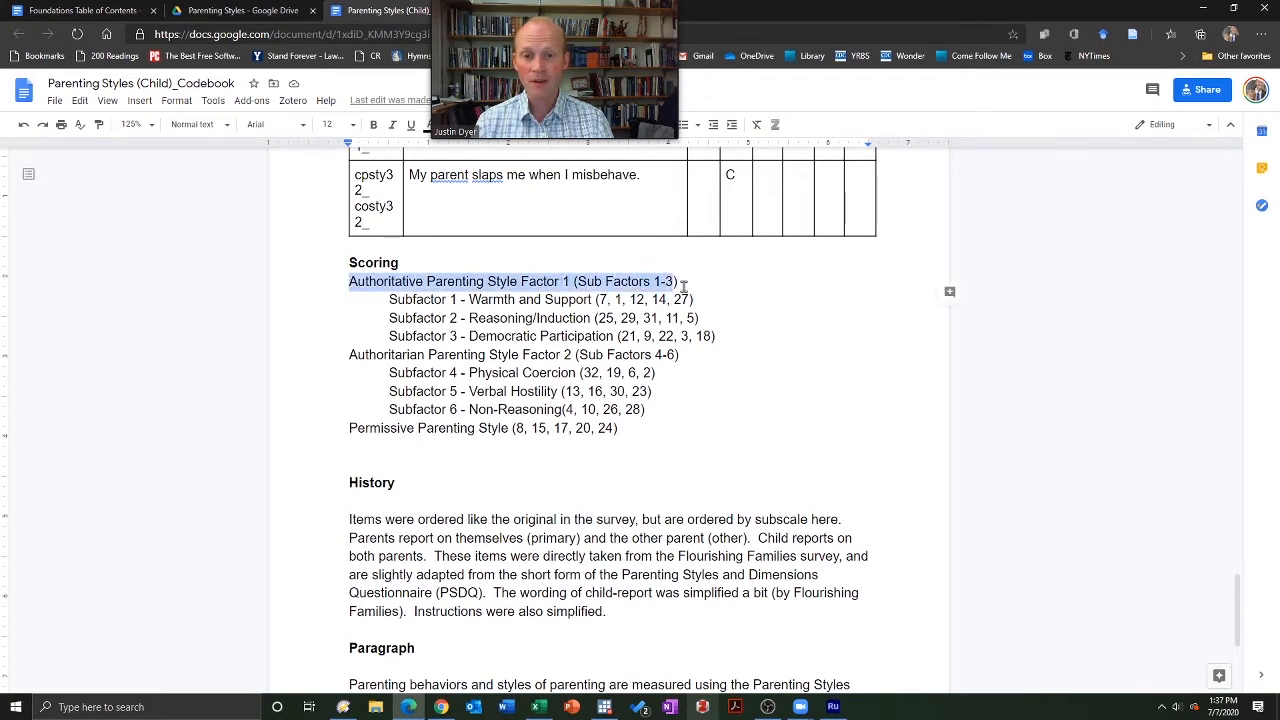
click(391, 299)
drag(404, 300, 752, 338)
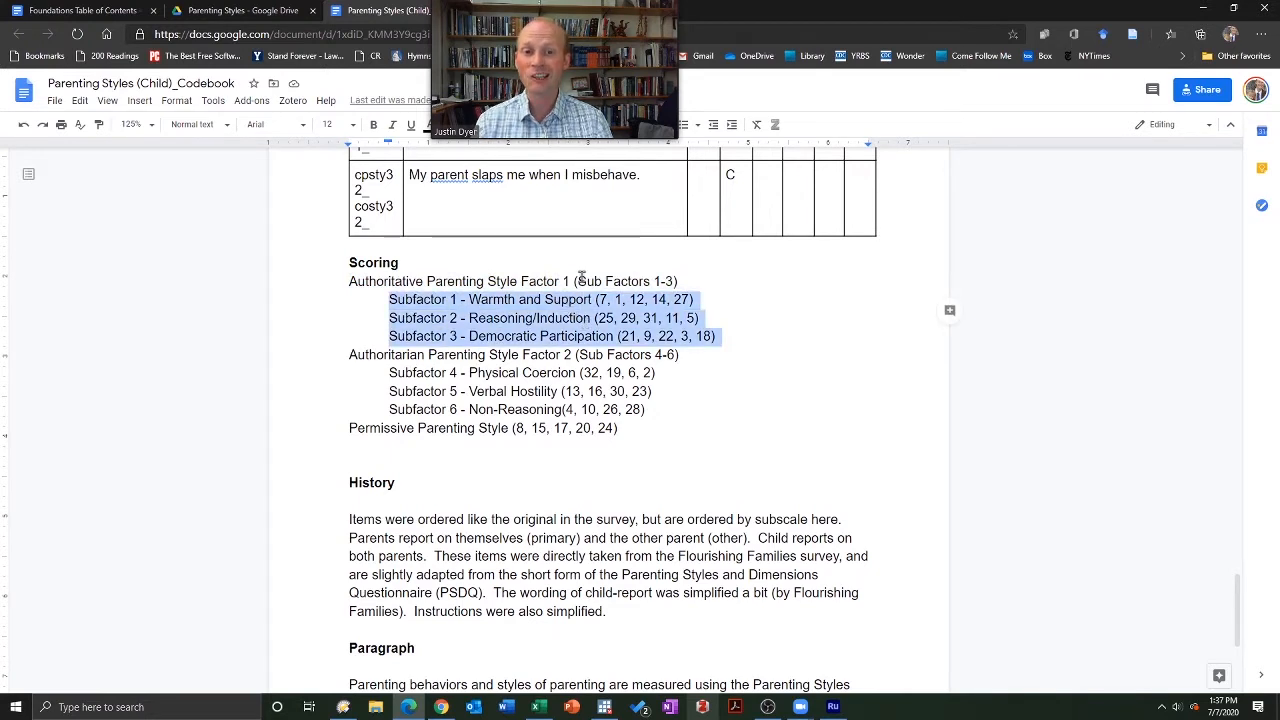
click(578, 281)
- Switch to the Stata window holding the Foundations W1W2 dataset
scroll(751, 310, up, 3)
scroll(751, 429, down, 2)
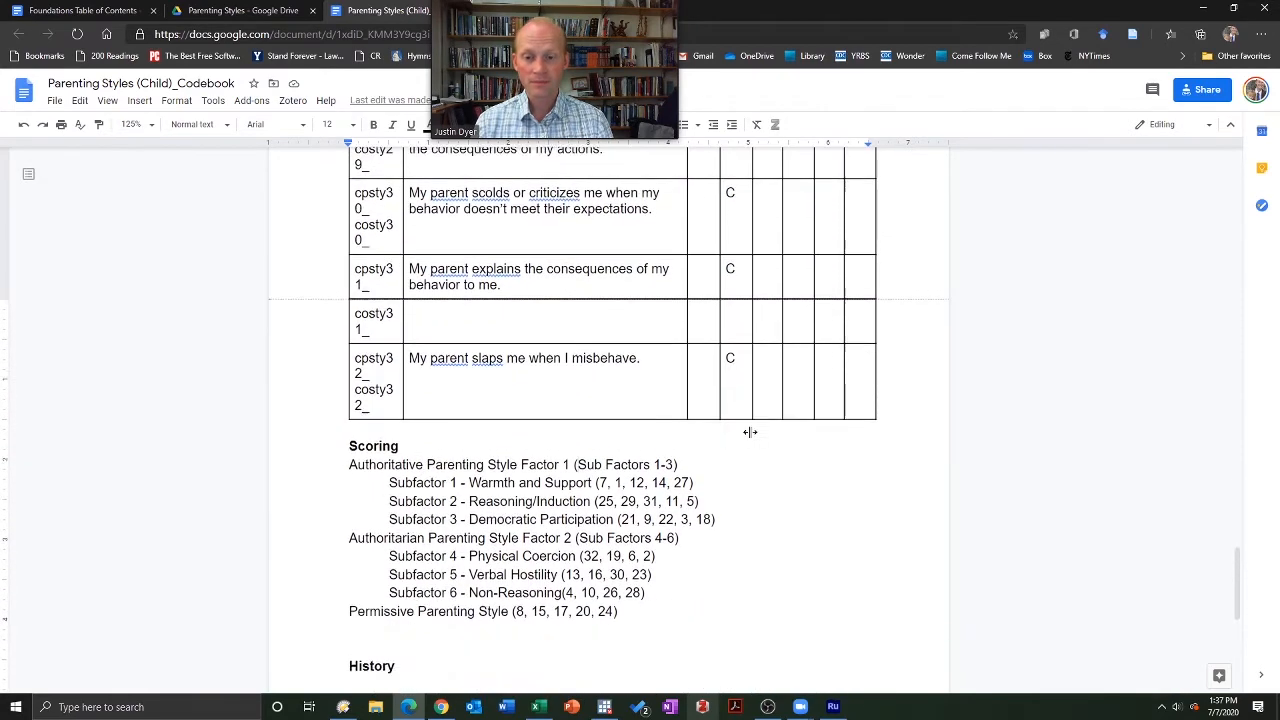
click(604, 707)
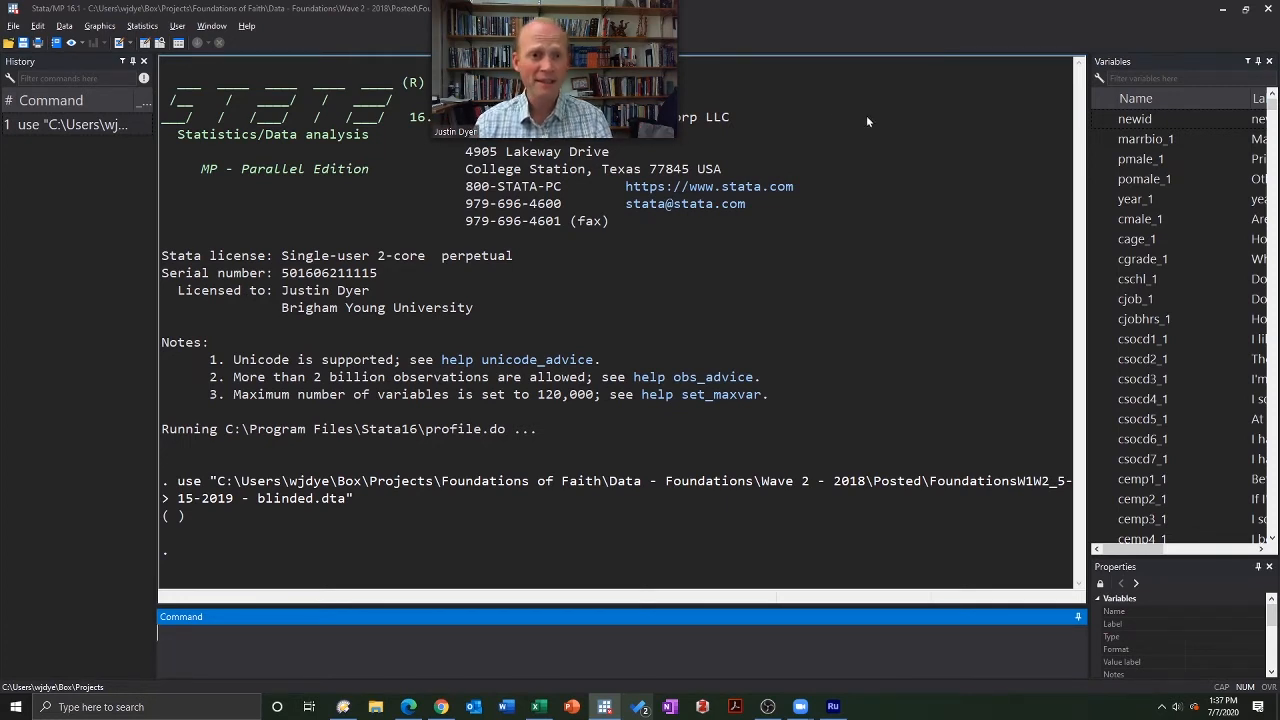
- Filter the dataset's variable list by cpsty
click(1136, 76)
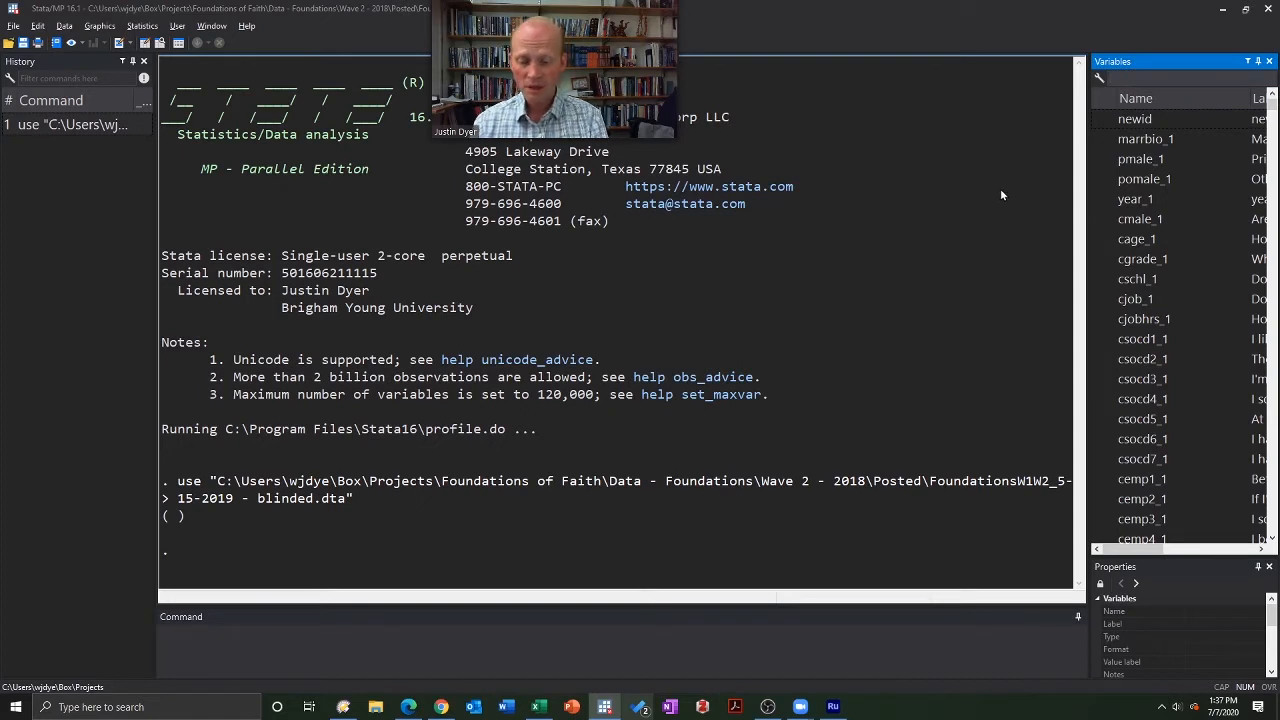
text(cpsty)
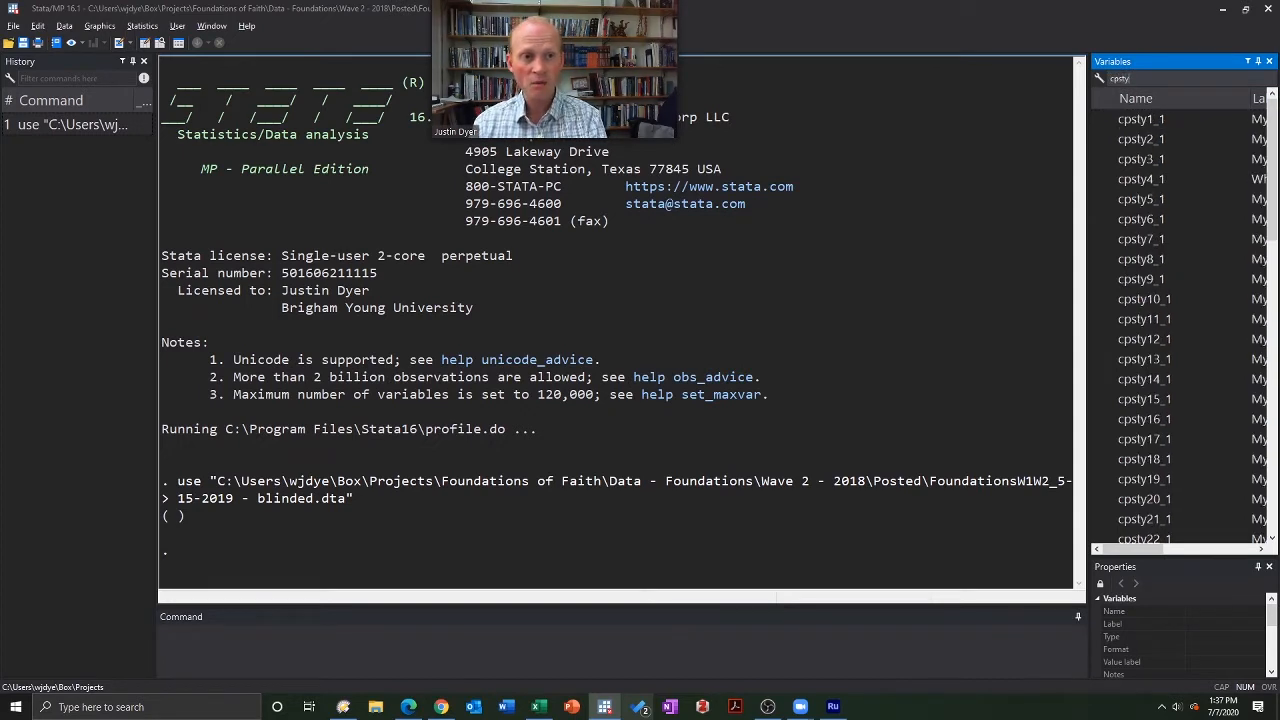
double_click(1138, 78)
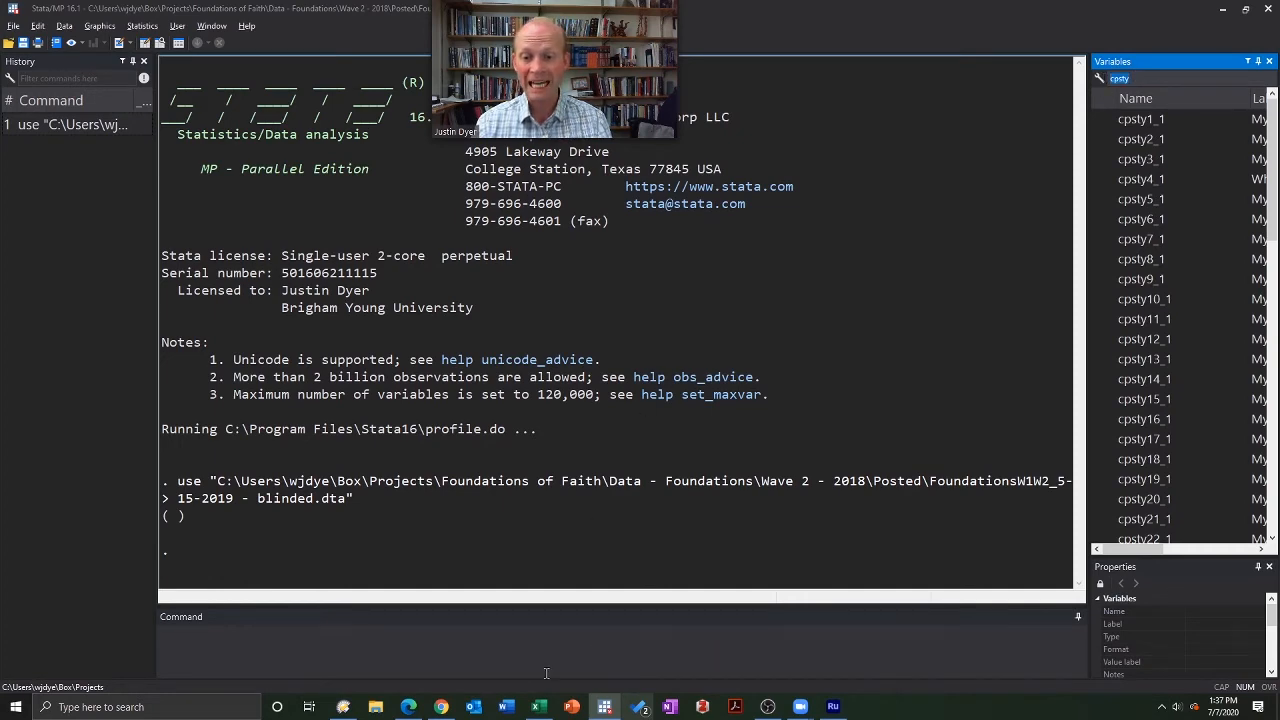
- Switch to the Parenting Styles (Child) codebook in the browser and examine the cpsty variable names beside their item wording
click(452, 705)
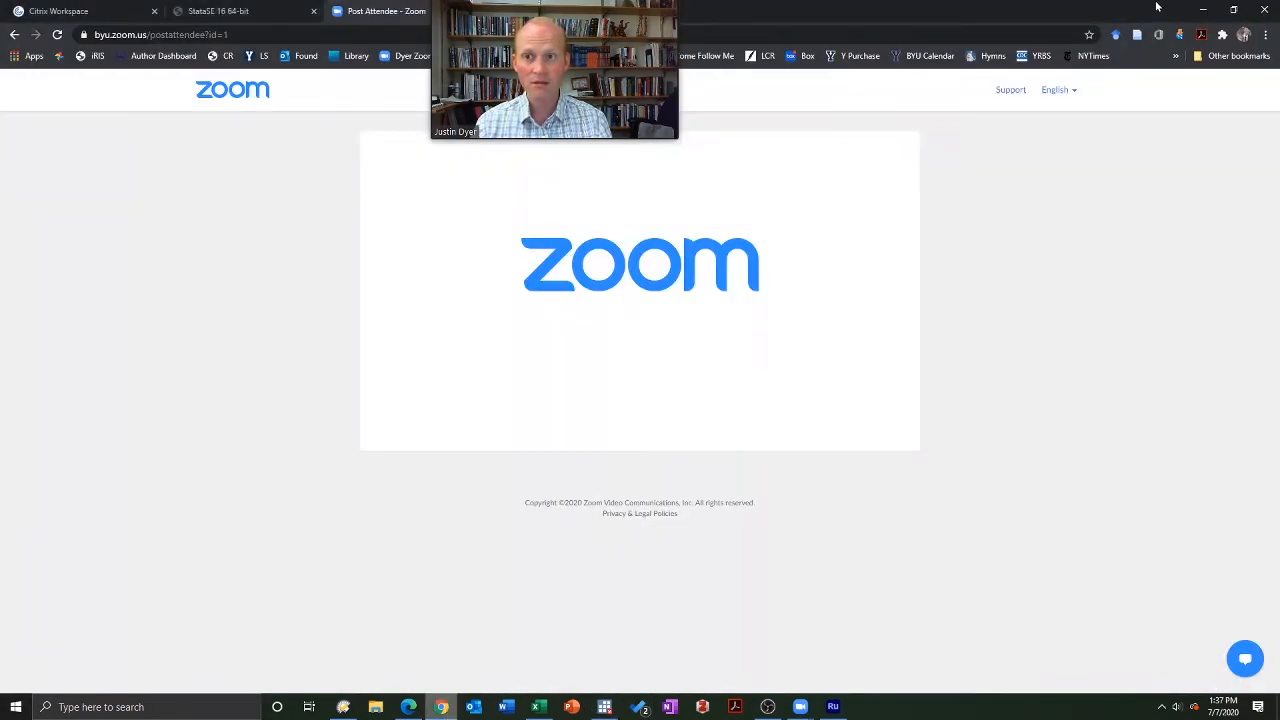
click(1203, 8)
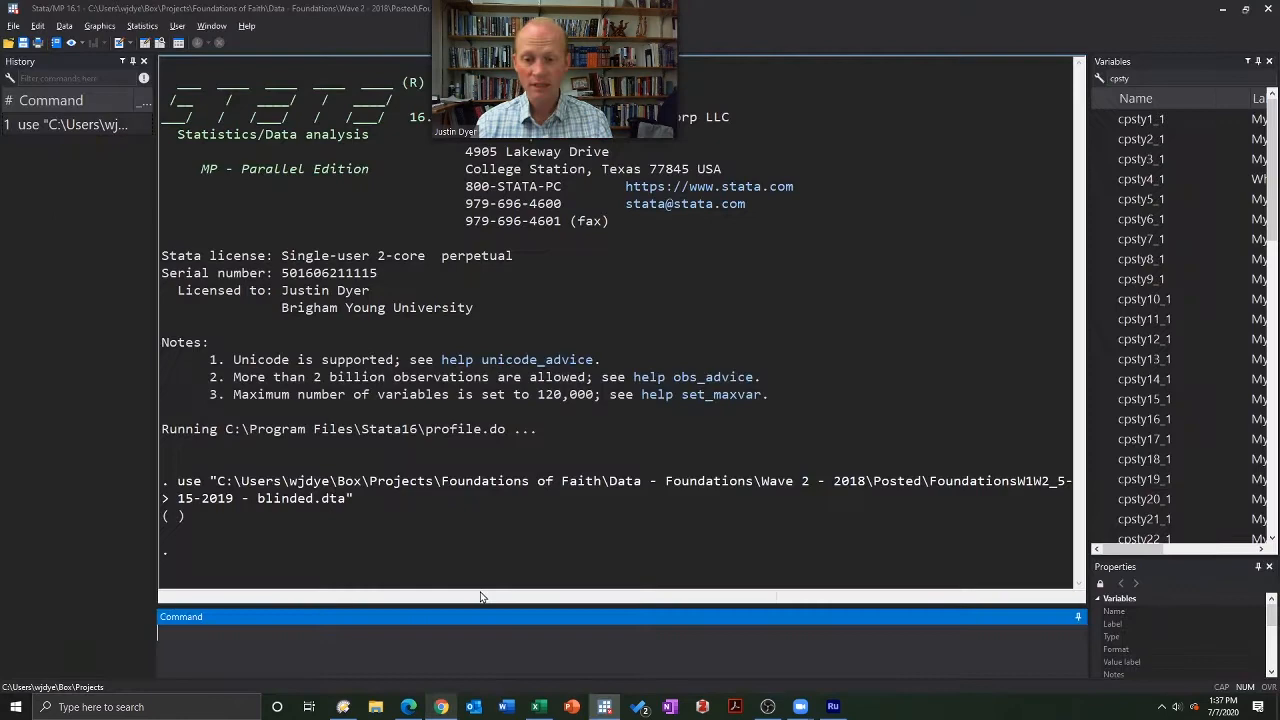
click(408, 706)
scroll(477, 317, up, 4)
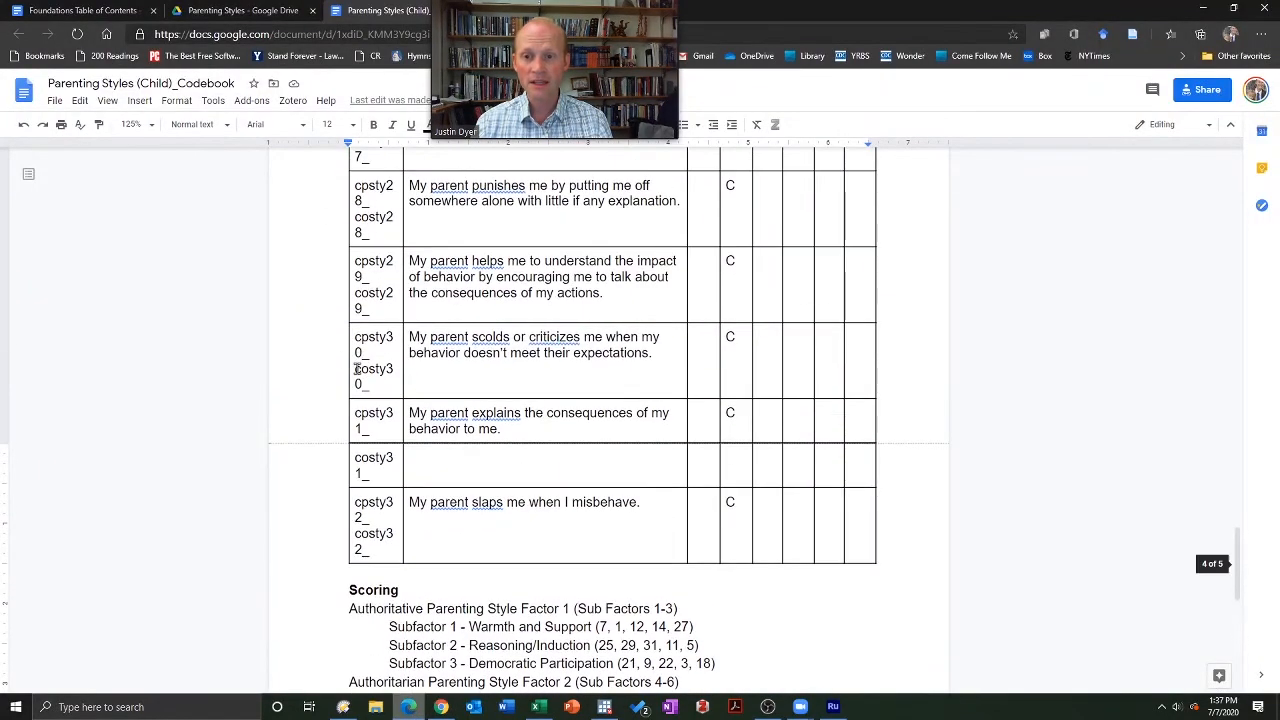
drag(356, 337, 392, 339)
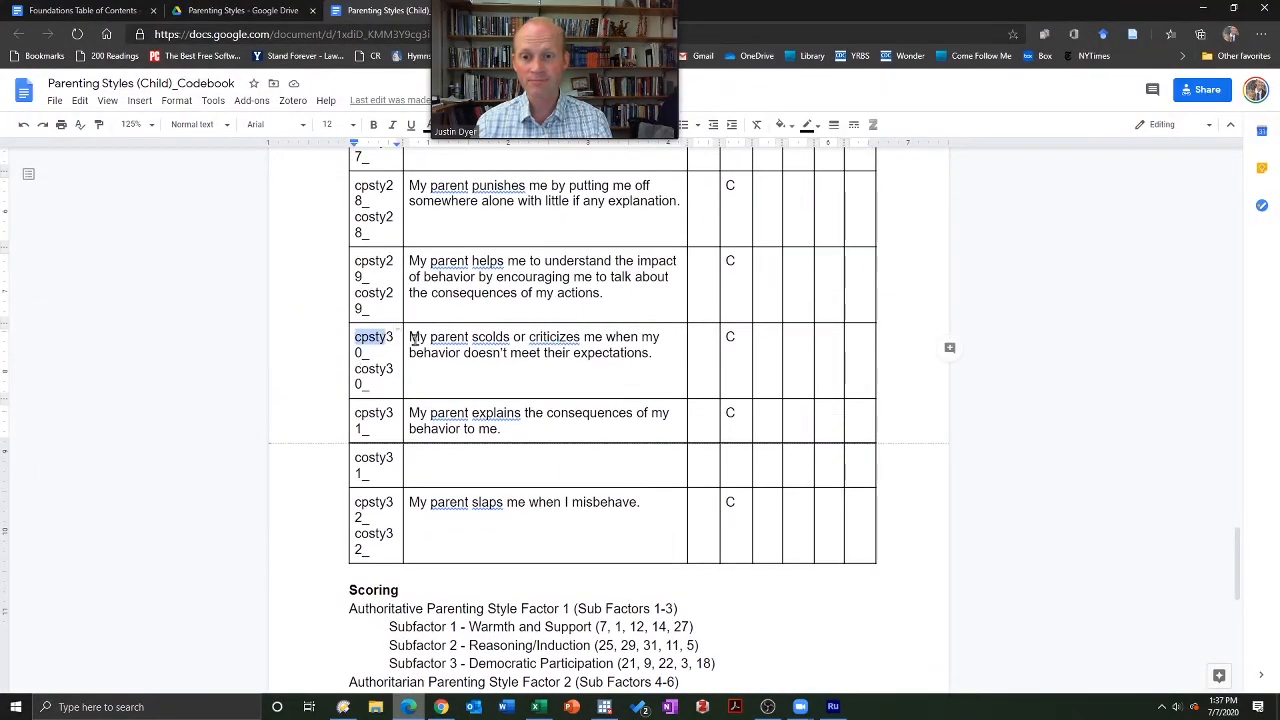
scroll(547, 334, up, 3)
scroll(547, 334, up, 20)
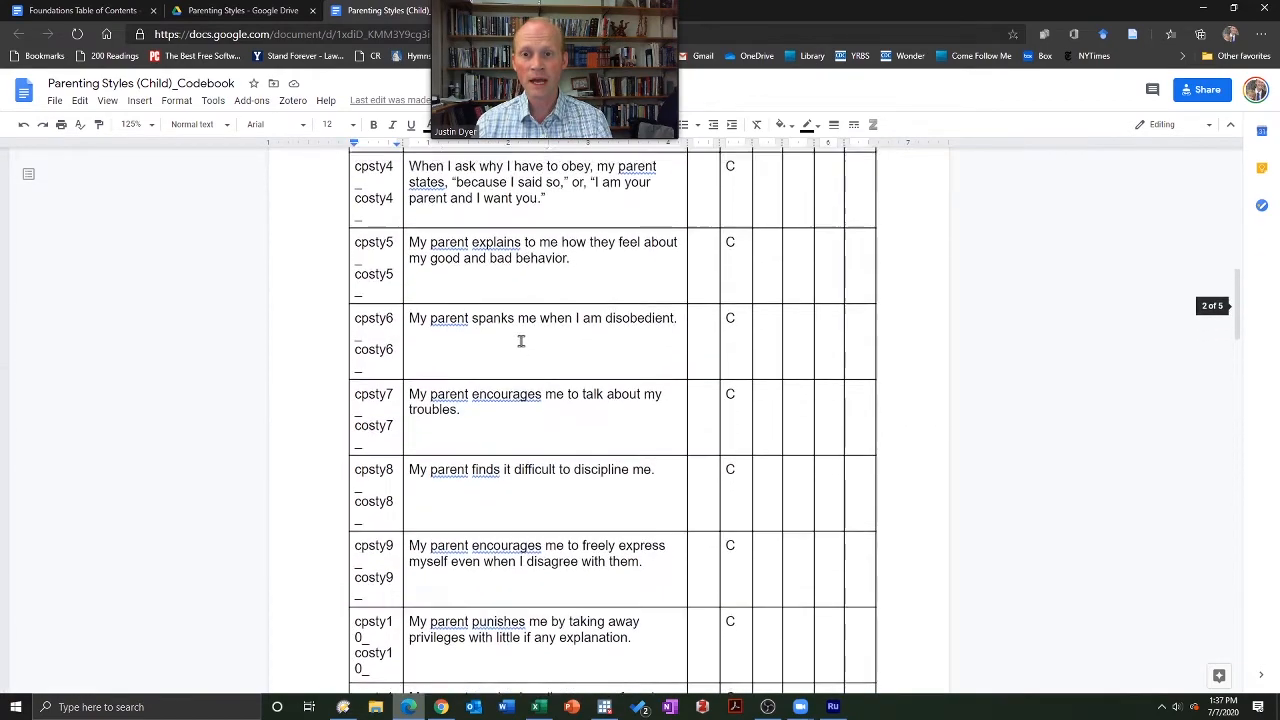
scroll(535, 339, down, 10)
scroll(535, 337, down, 10)
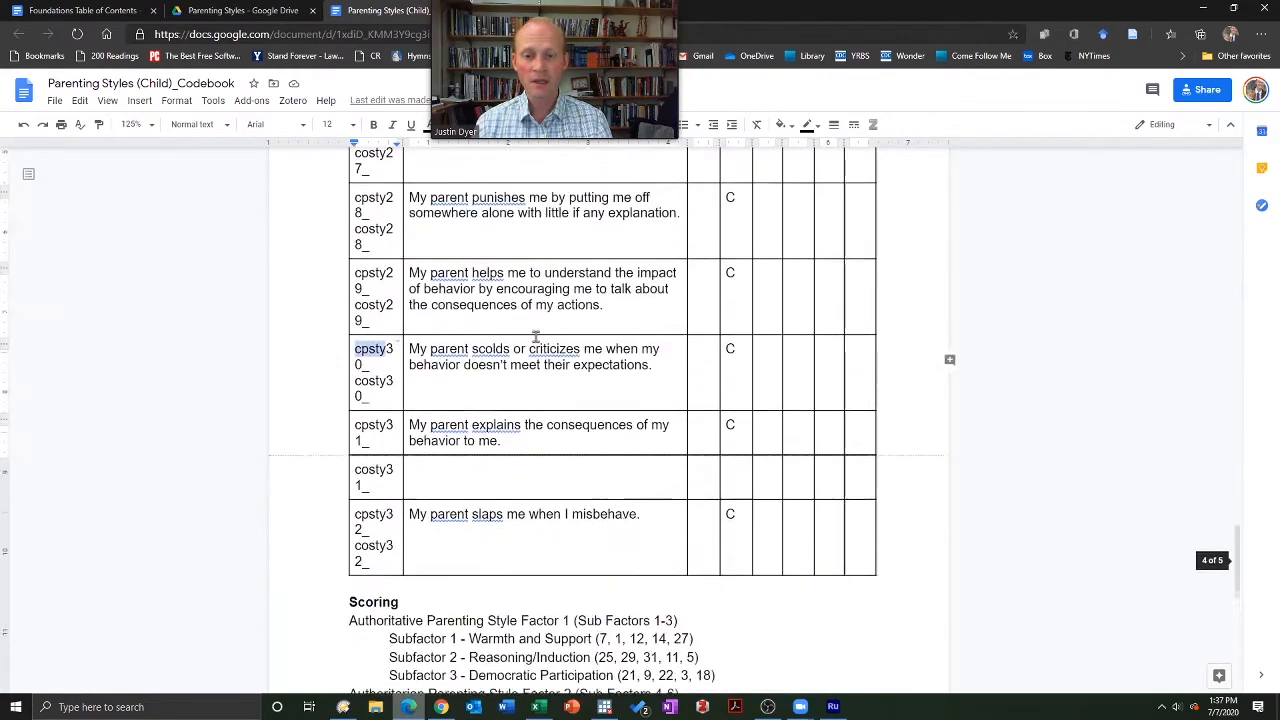
- Examine the Warmth and Support item numbers in the Scoring section and return to Stata
drag(459, 217, 723, 215)
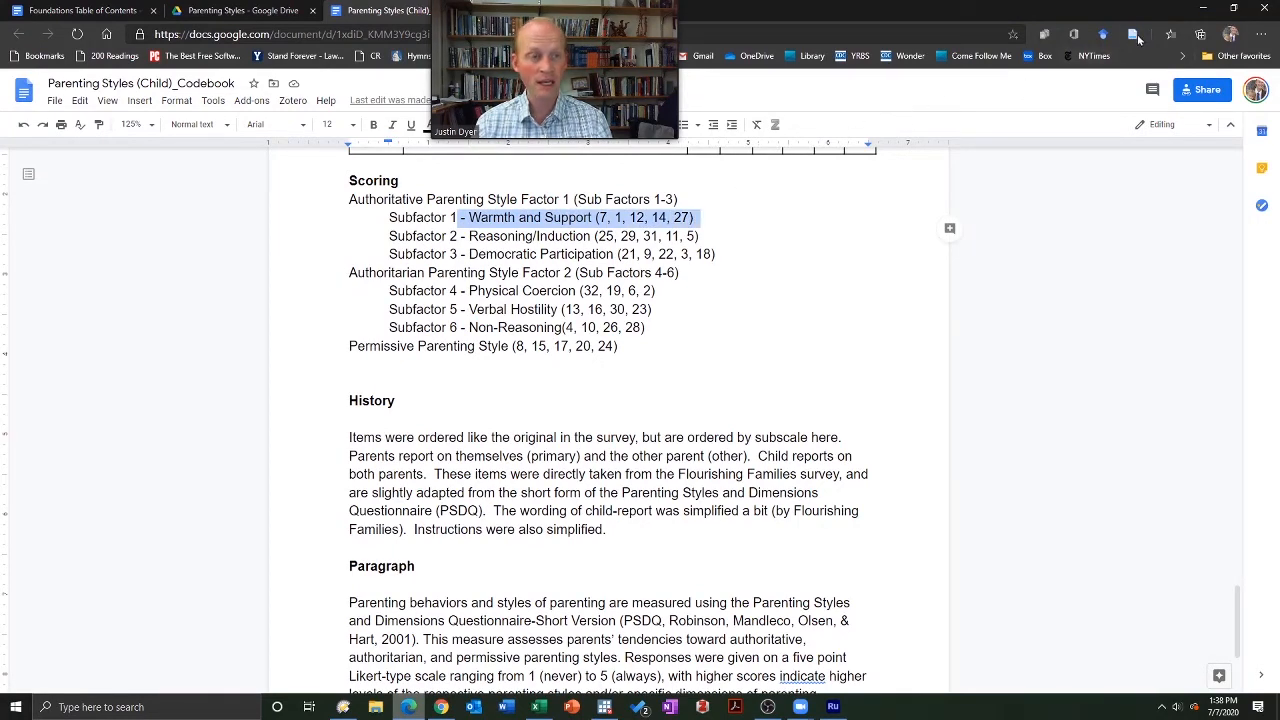
drag(1114, 4, 937, 45)
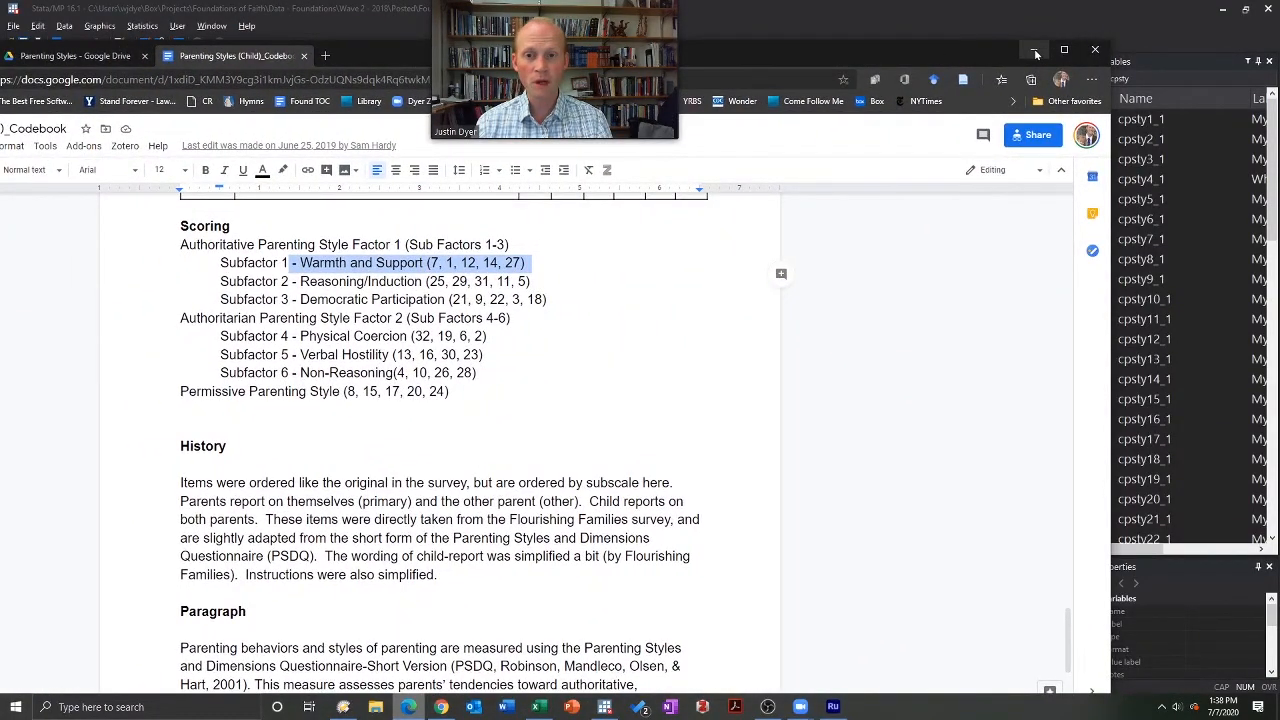
click(1036, 53)
- Select variables cpsty1_1, cpsty7_1, cpsty12_1, cpsty14_1 and cpsty27_1 and insert them into the command line
click(1158, 147)
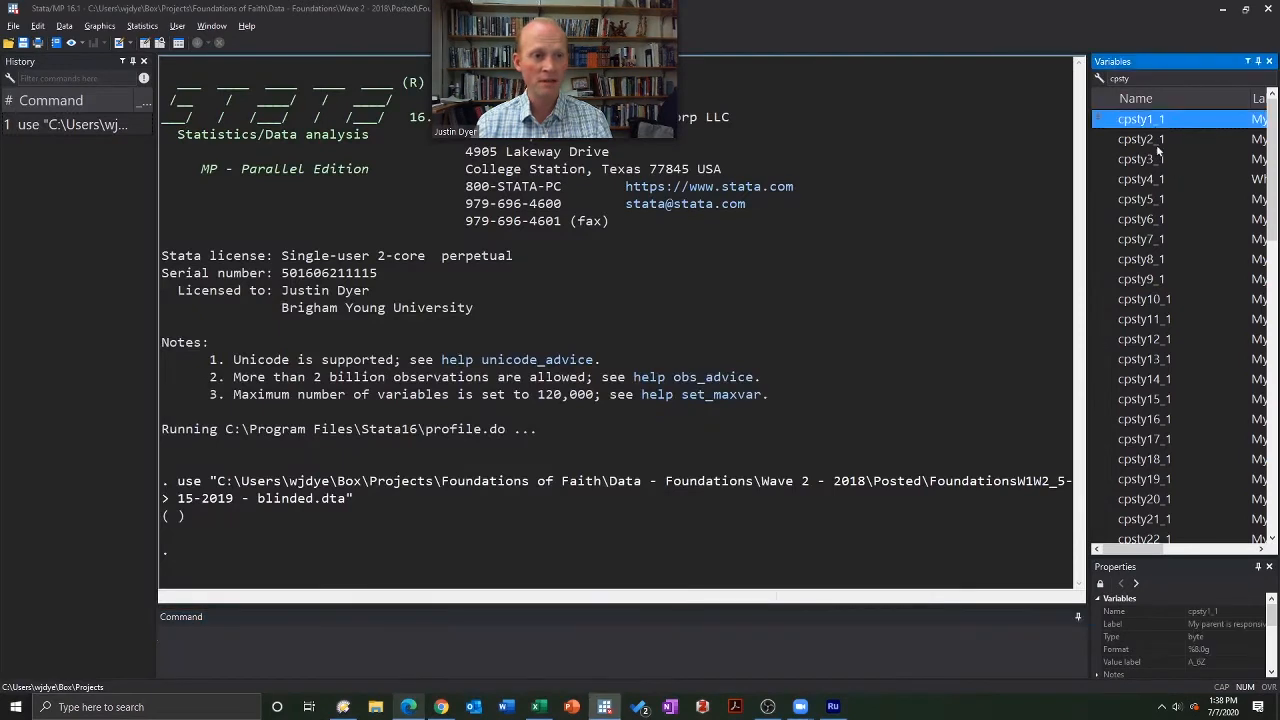
ctrl+click(1150, 240)
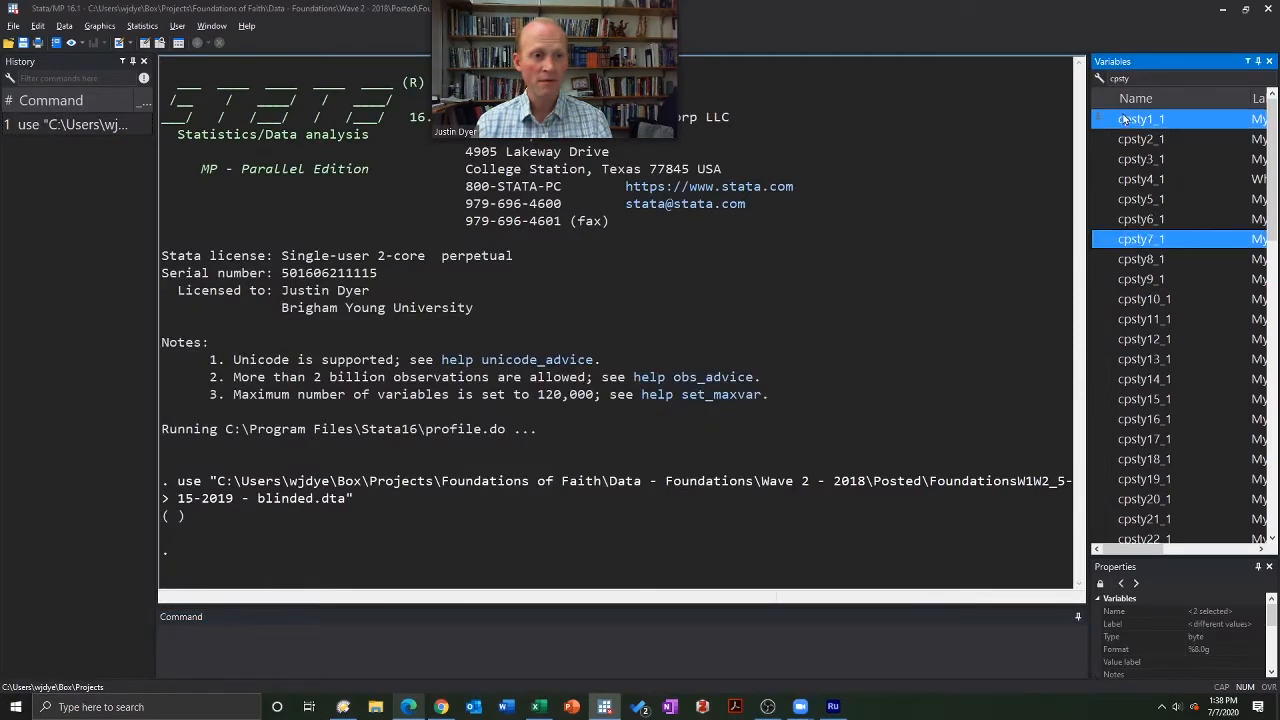
ctrl+click(1170, 340)
ctrl+click(1168, 380)
scroll(1172, 424, down, 3)
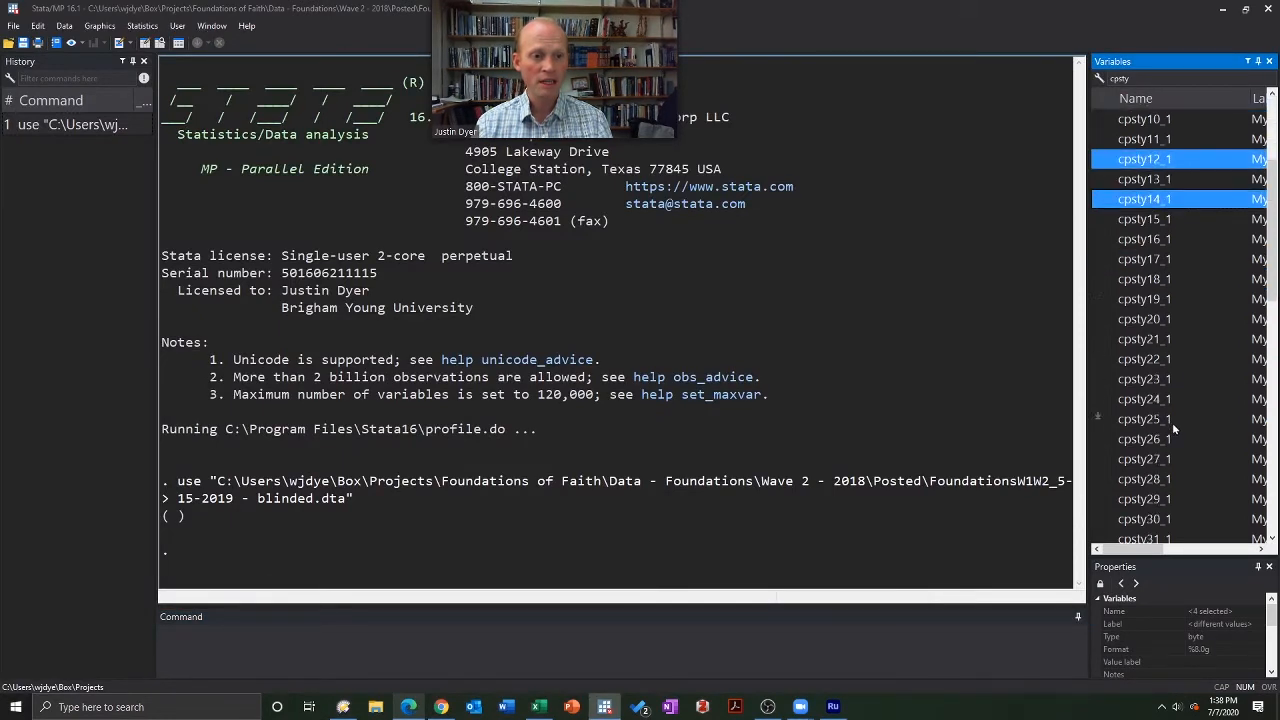
ctrl+click(1150, 462)
scroll(1157, 360, up, 3)
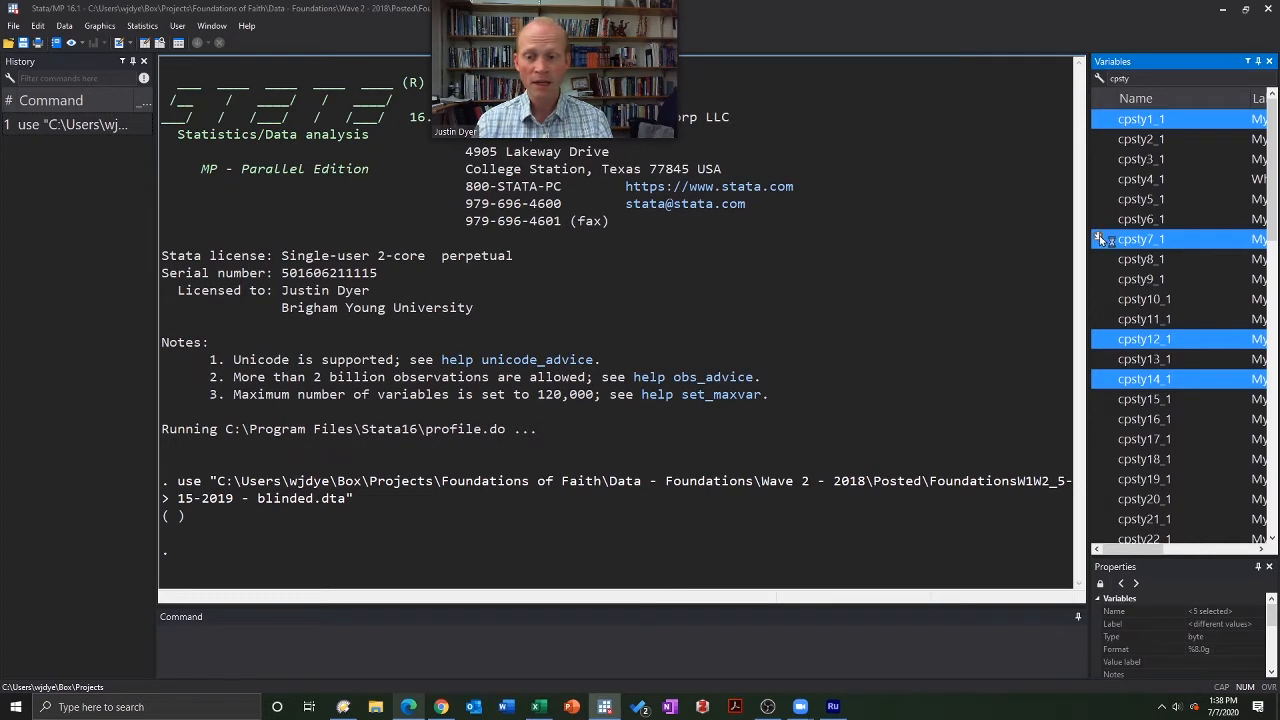
drag(1100, 238, 645, 630)
click(615, 642)
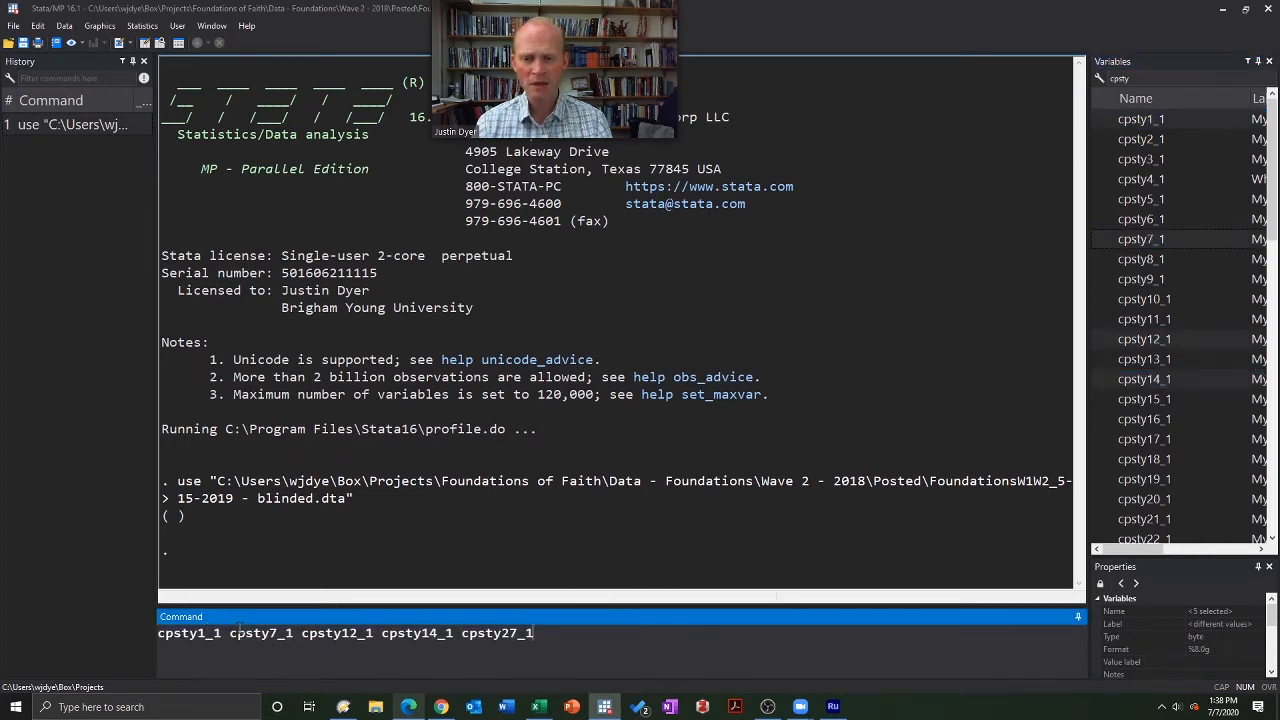
- Switch to the codebook in the browser and reorder the Warmth and Support item numbers so 1 comes before 7
click(410, 700)
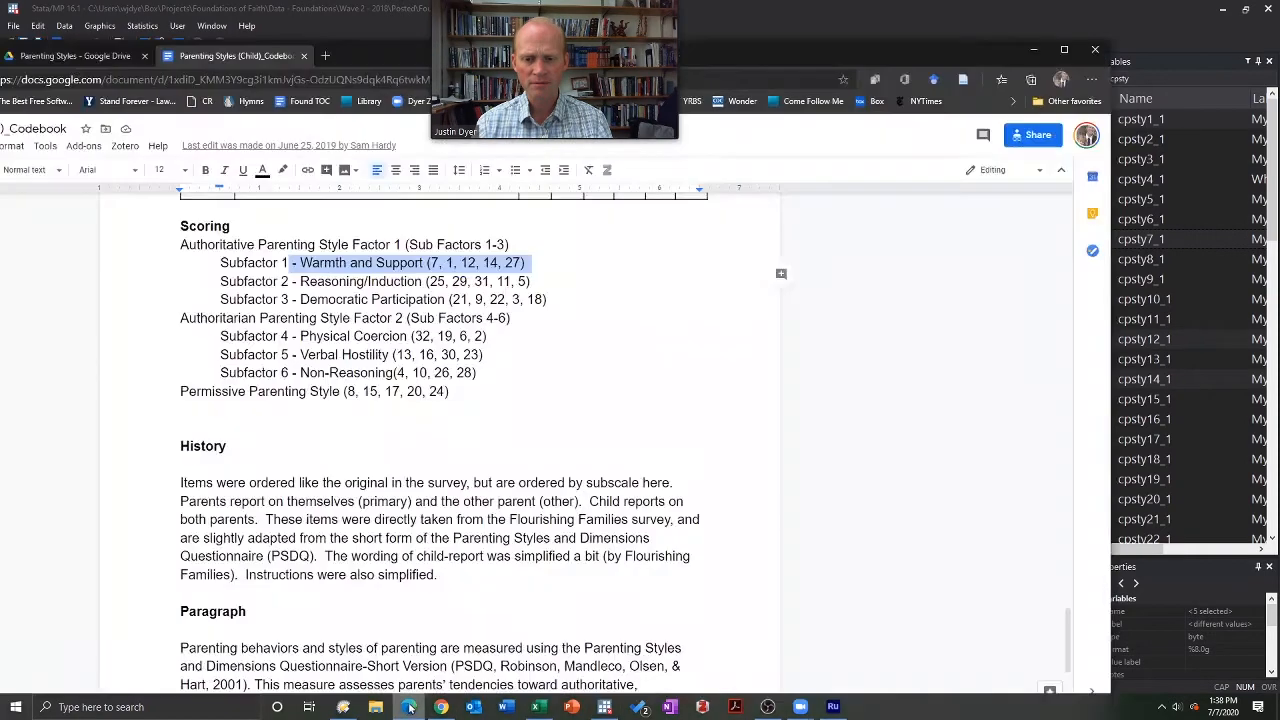
click(455, 266)
key(BackSpace)
key(BackSpace)
key(BackSpace)
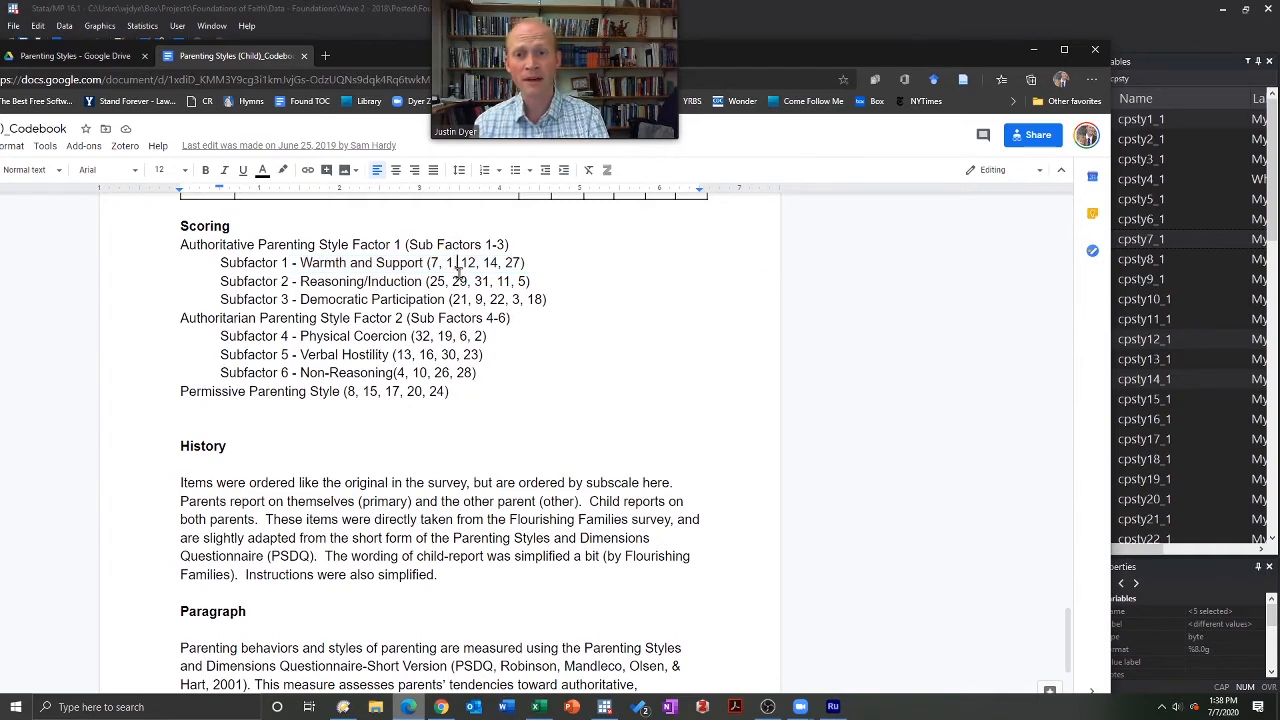
key(Left)
key(Left)
key(Left)
text(1,)
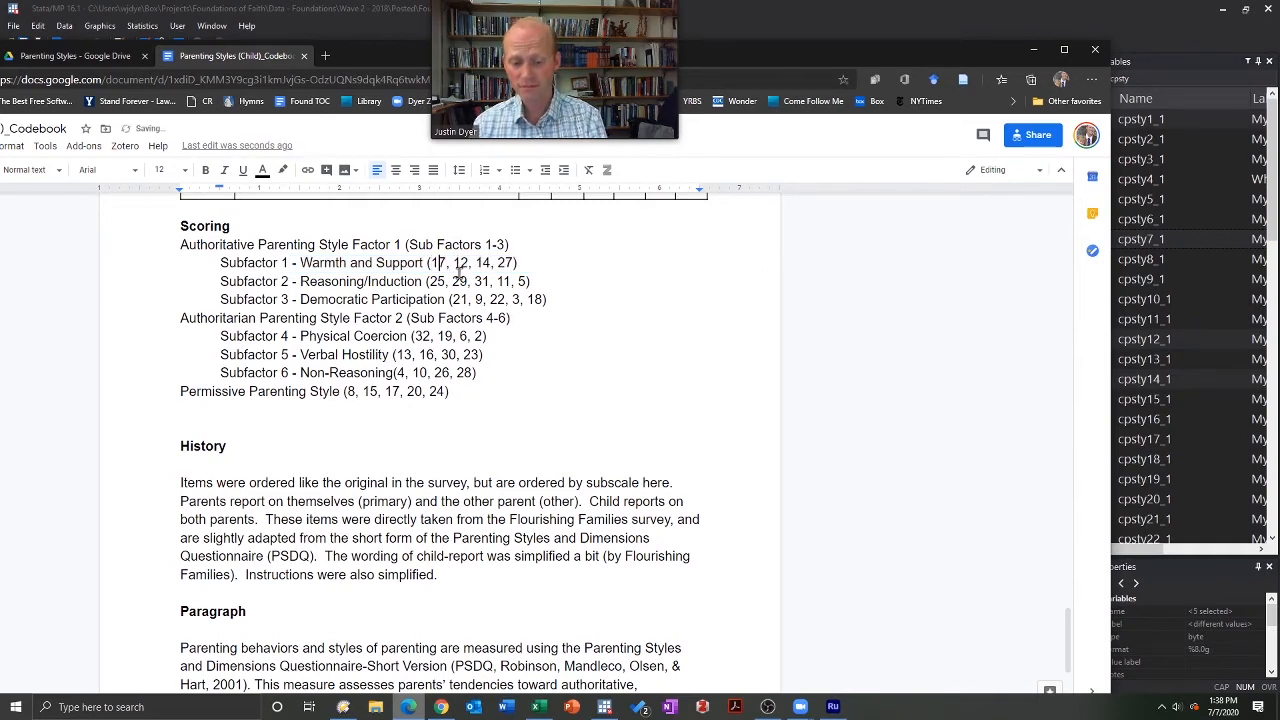
- Switch to Stata, run alpha on cpsty1_1, cpsty7_1, cpsty12_1, cpsty14_1 and cpsty27_1, and examine the scale reliability coefficient
key(alt+Tab)
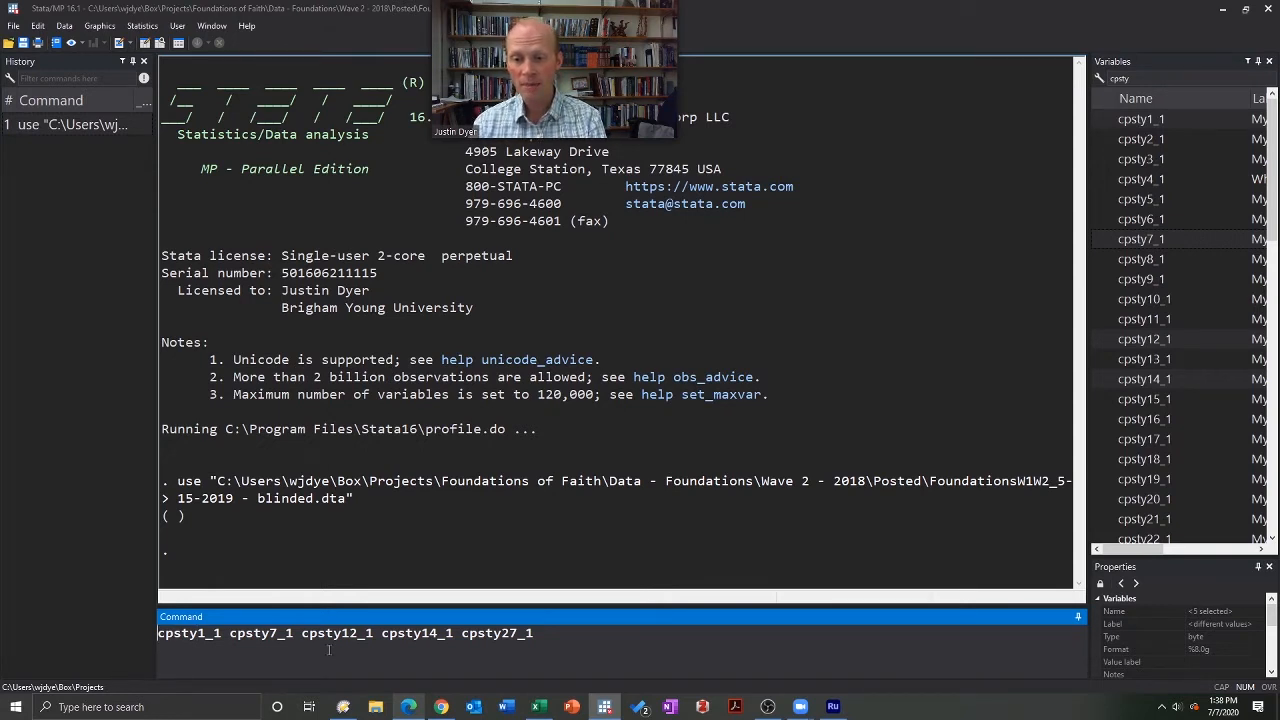
text(alpa)
key(BackSpace)
key(BackSpace)
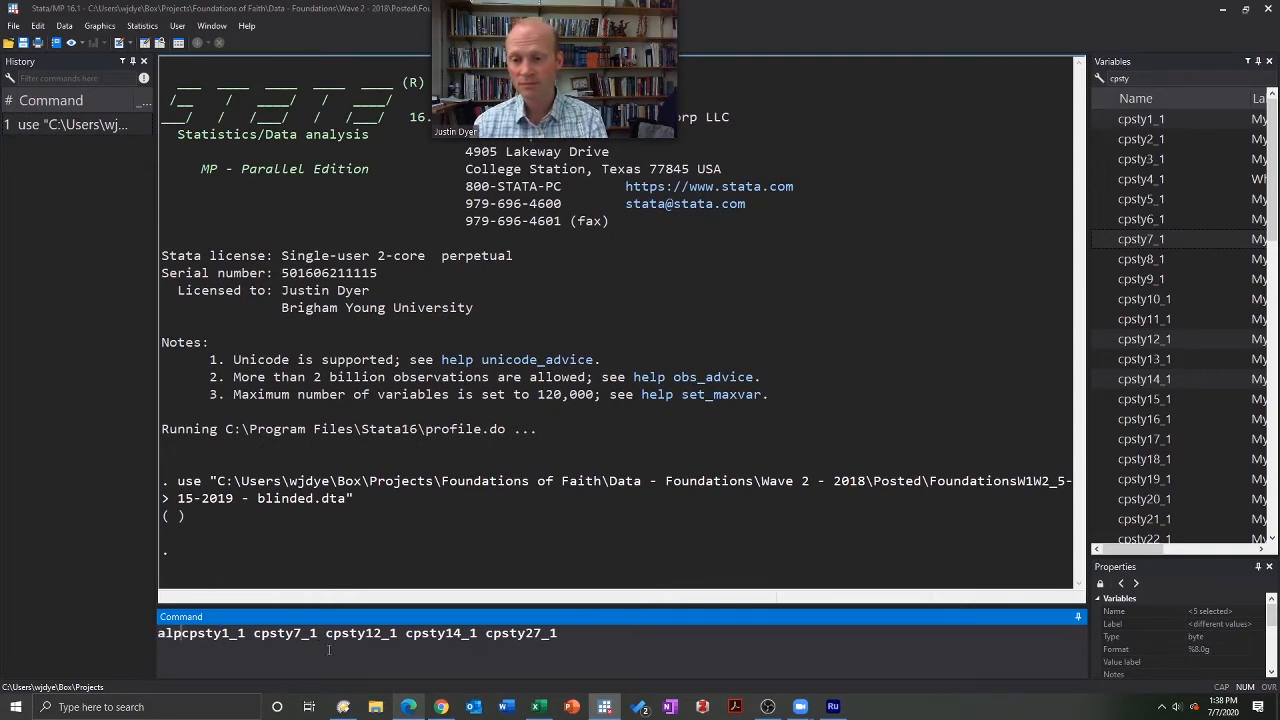
text(ha)
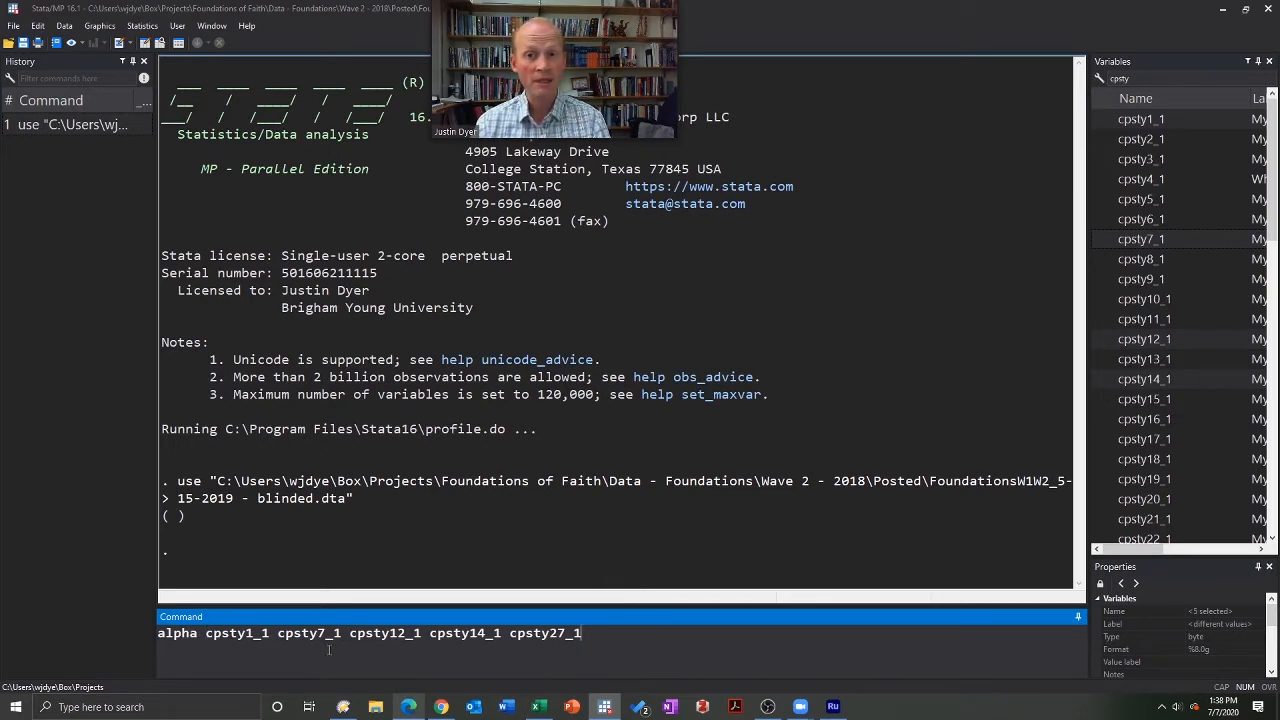
key(Return)
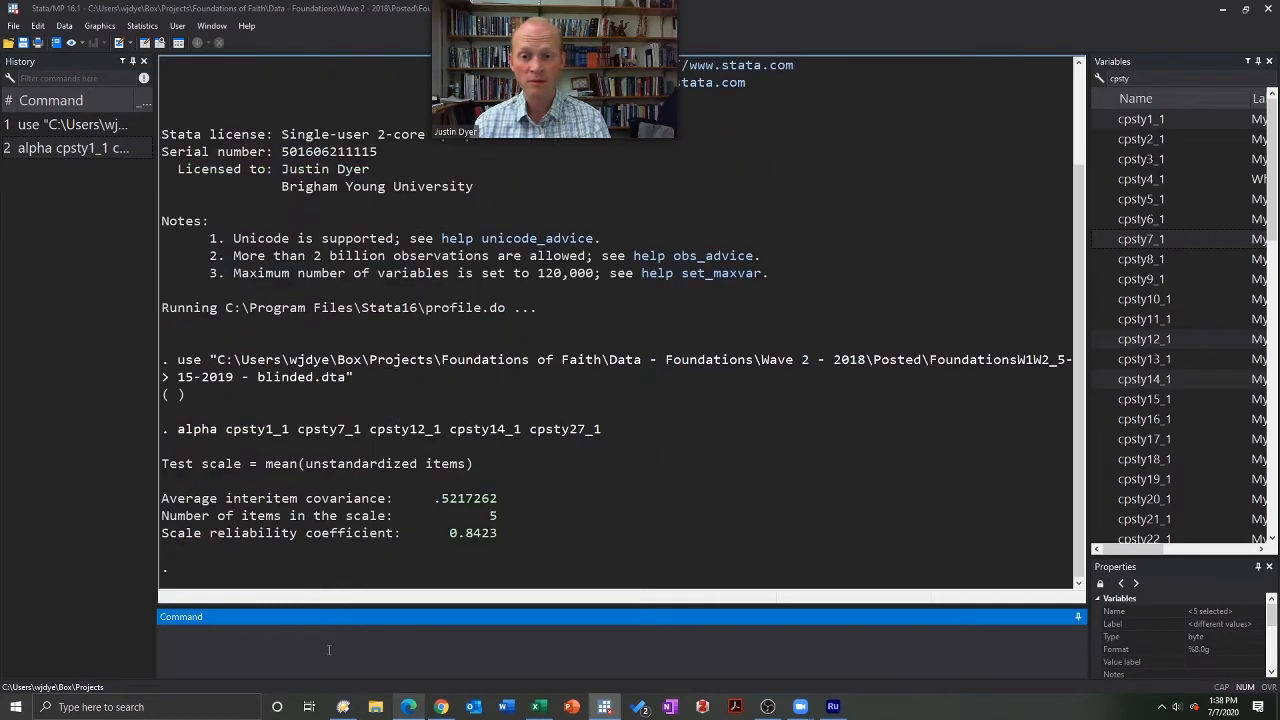
double_click(471, 535)
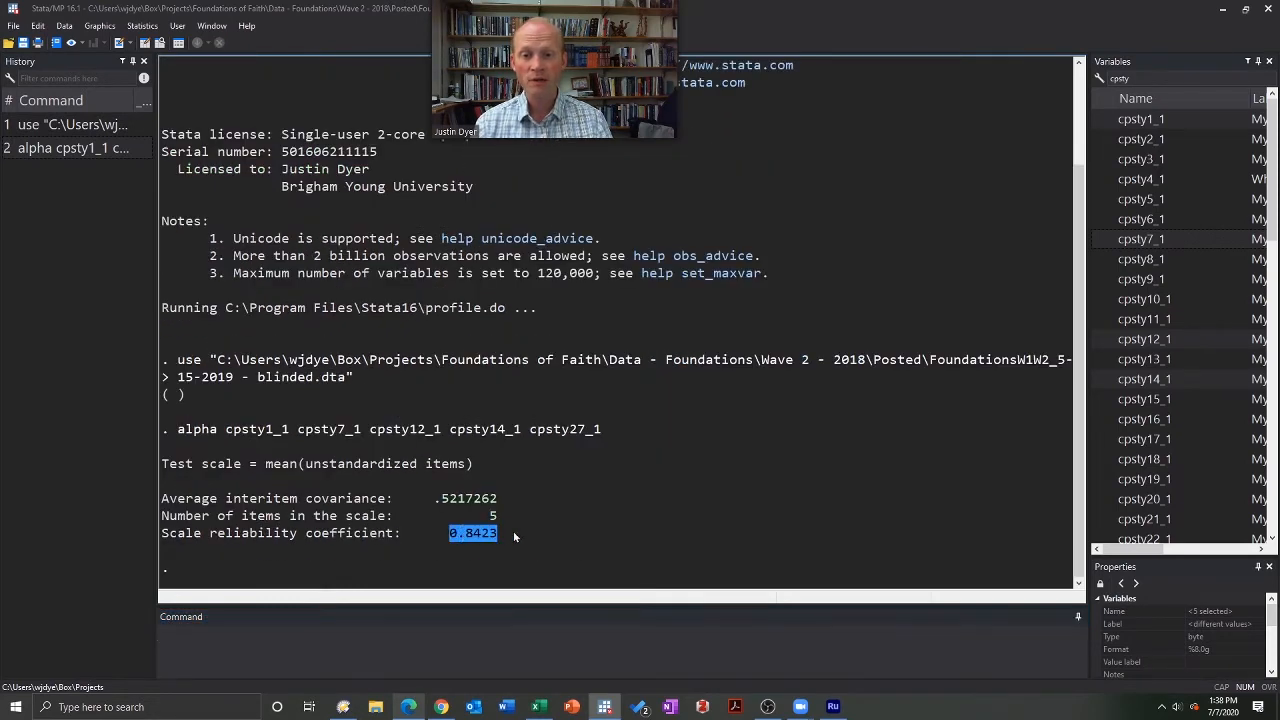
click(515, 535)
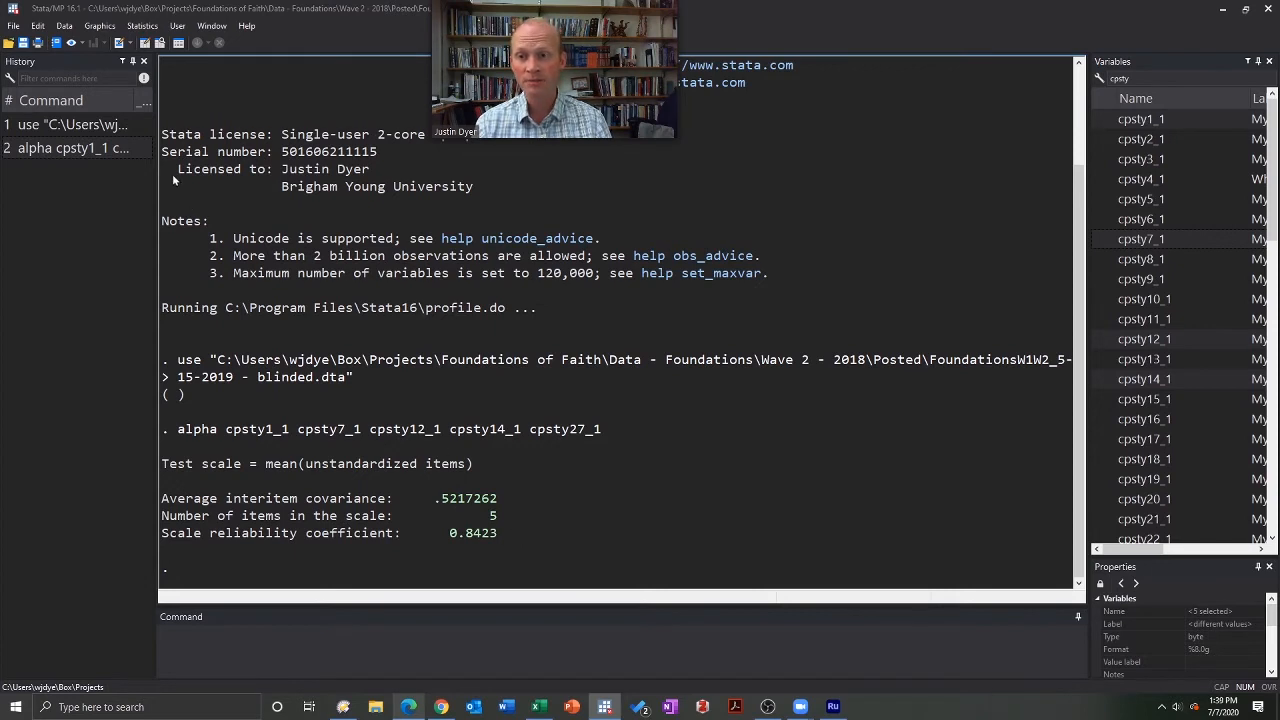
- Rerun the previous alpha command with the option gen(pri_warm) to save the scale as a new variable
click(93, 149)
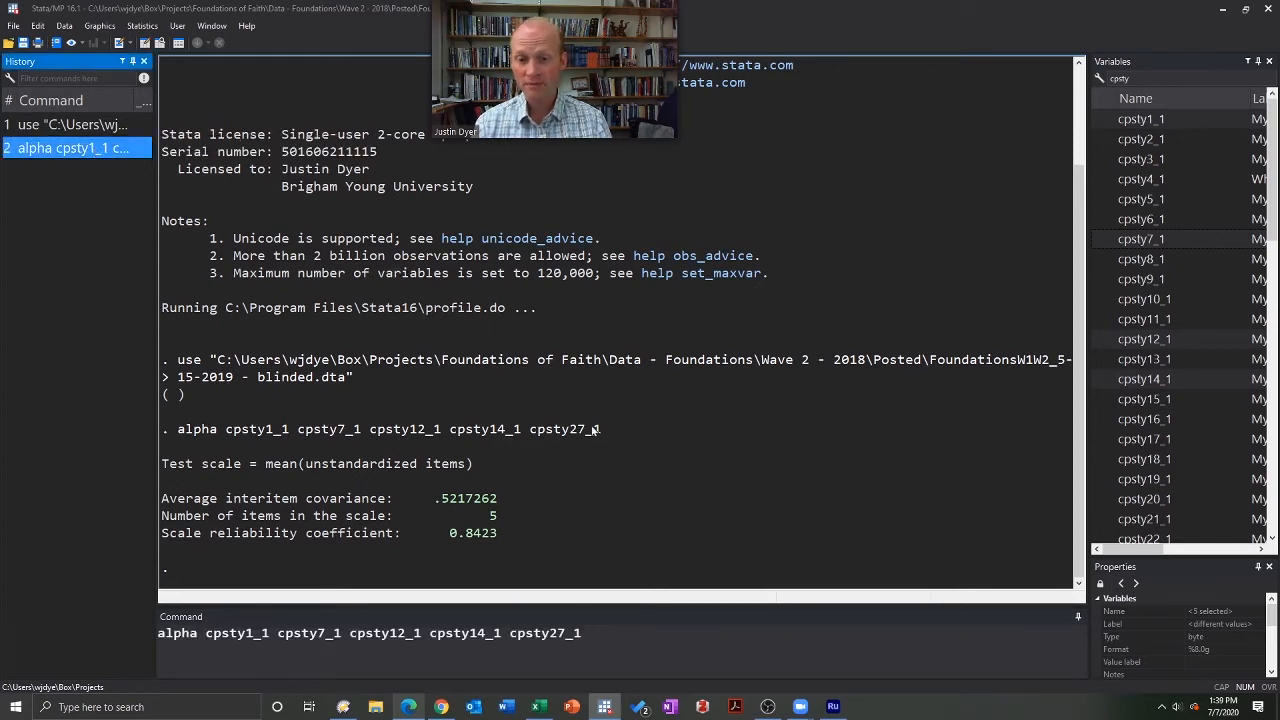
click(621, 633)
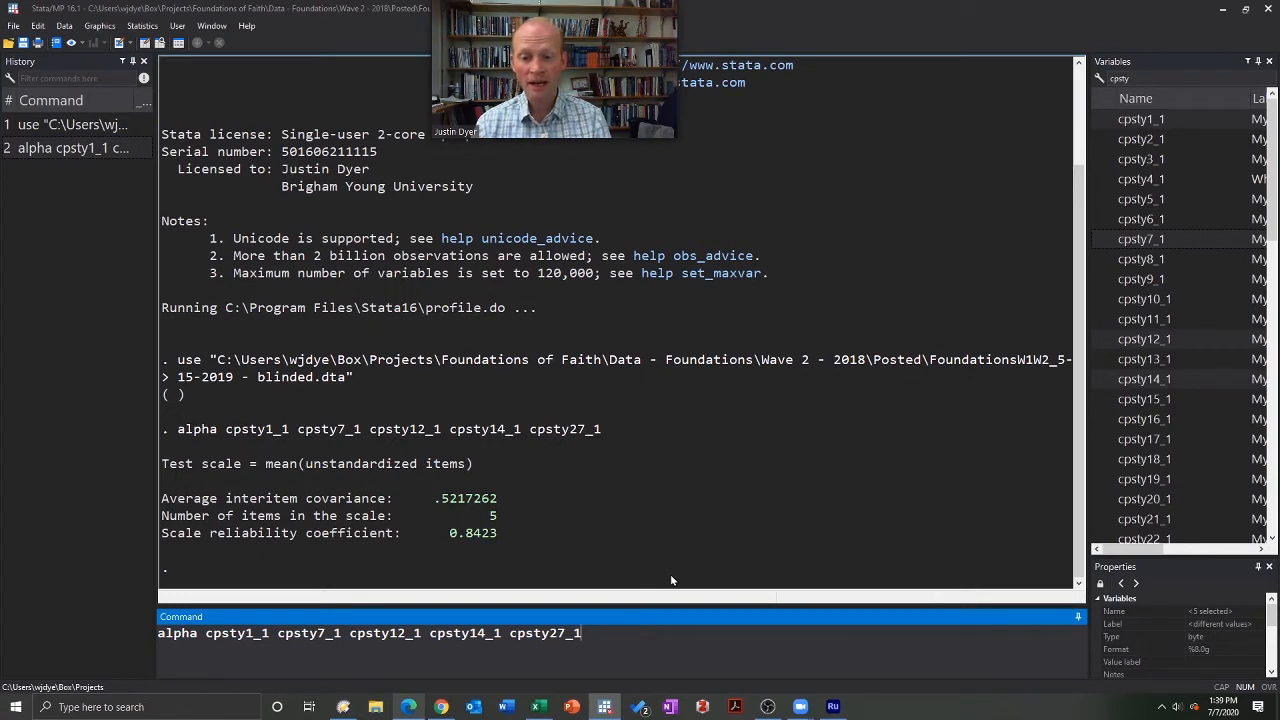
text(,)
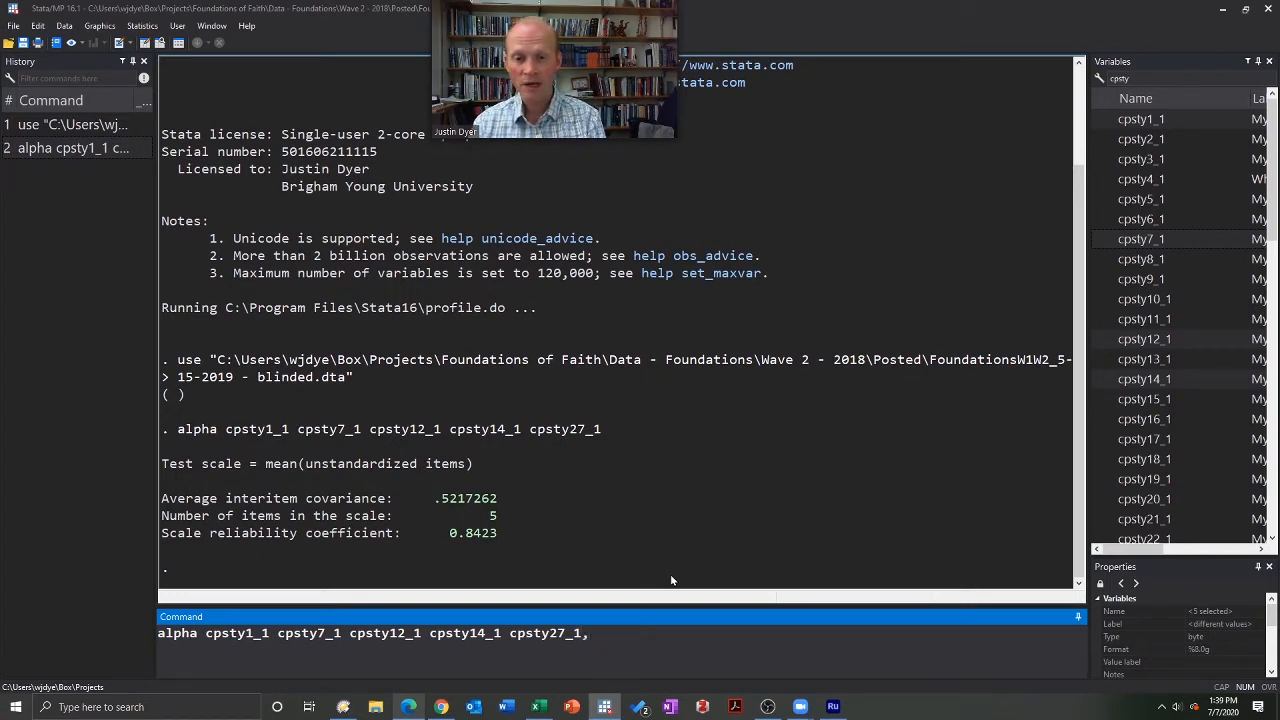
text( gen*()
key(BackSpace)
key(BackSpace)
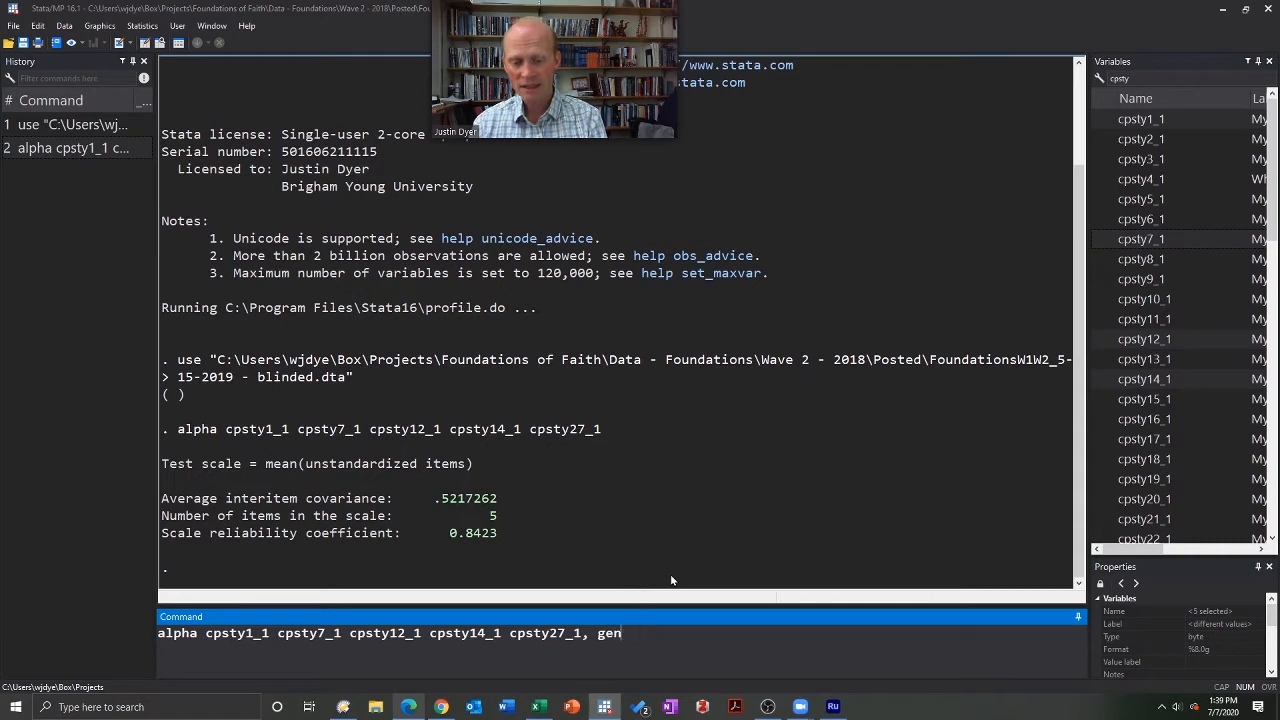
text(())
text(pro)
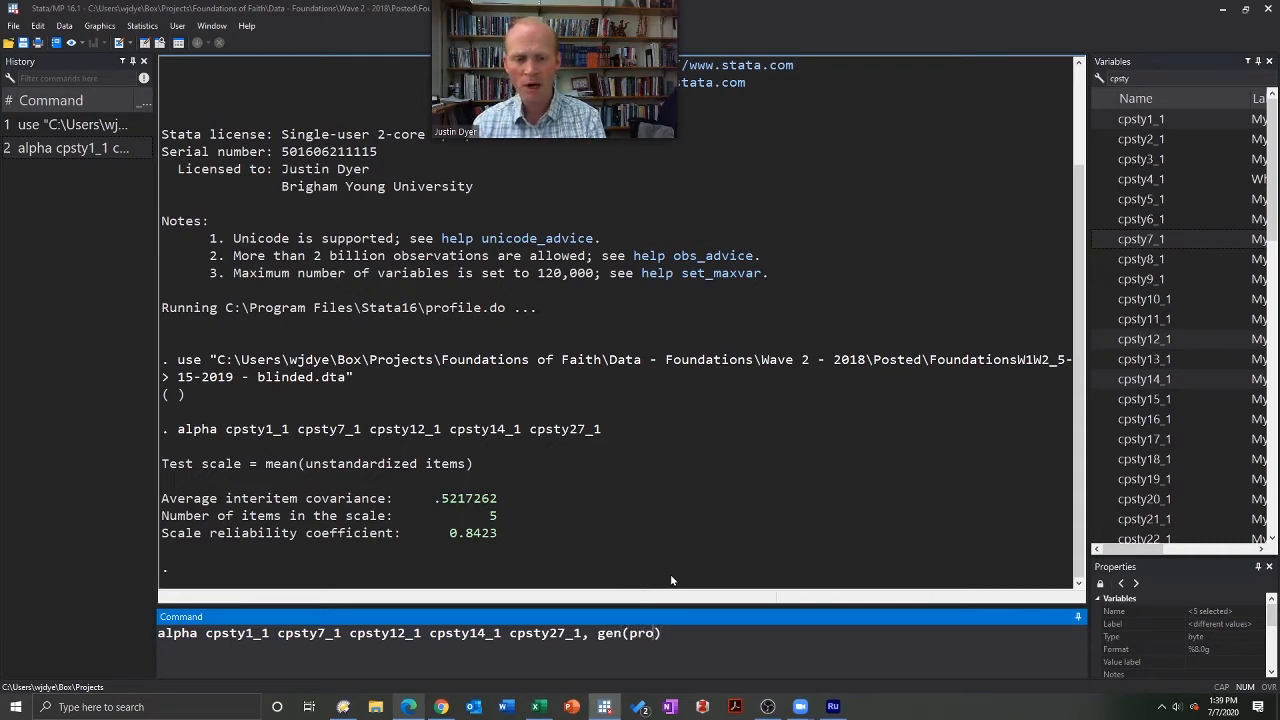
key(BackSpace)
text(i_)
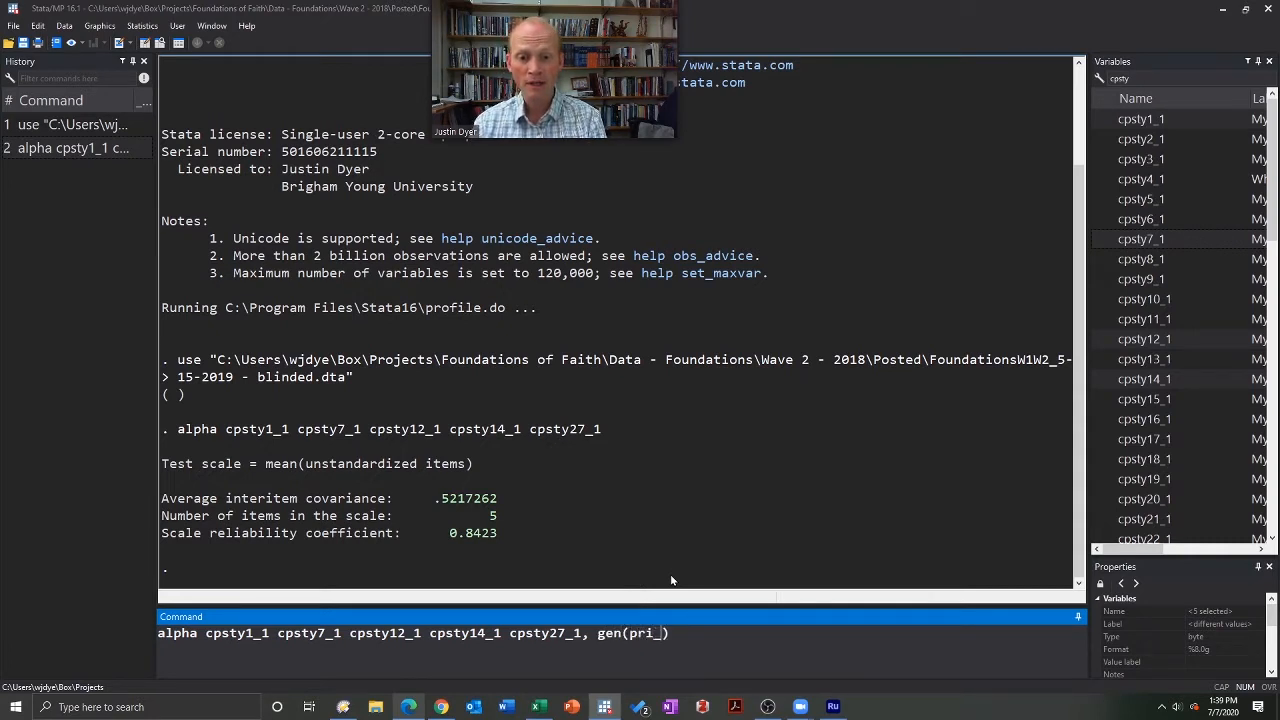
text(war)
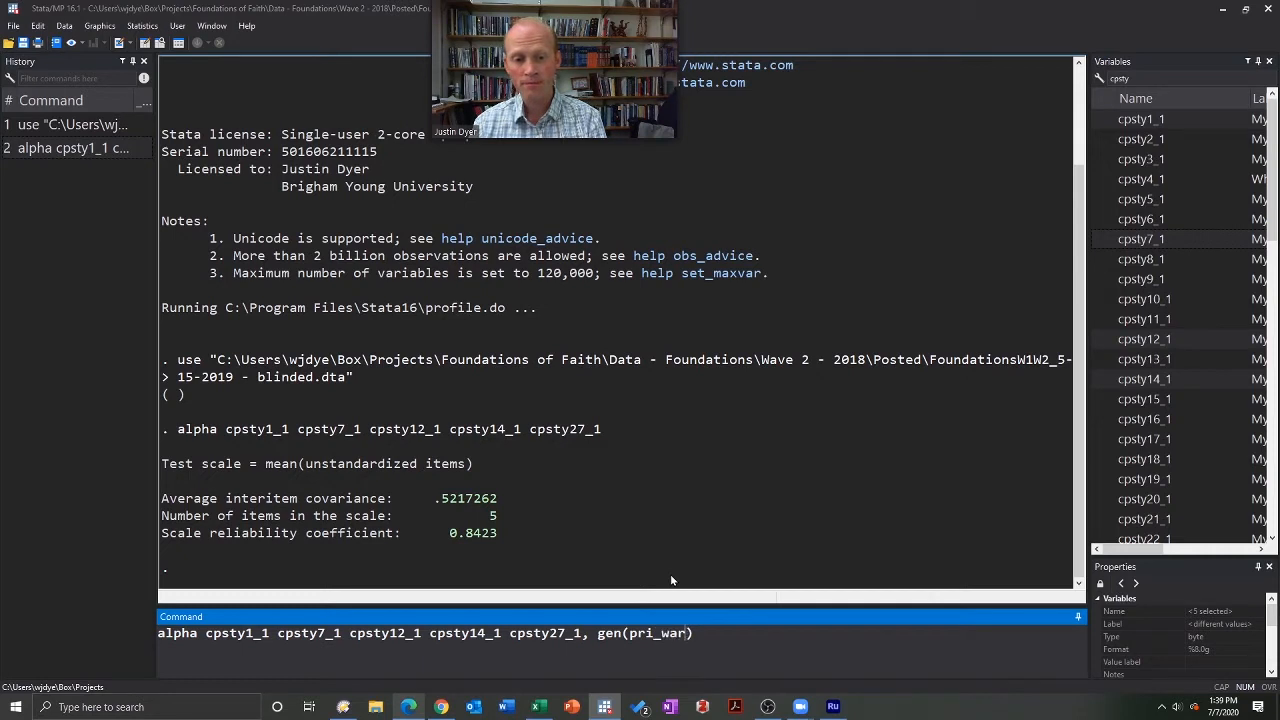
text(m)
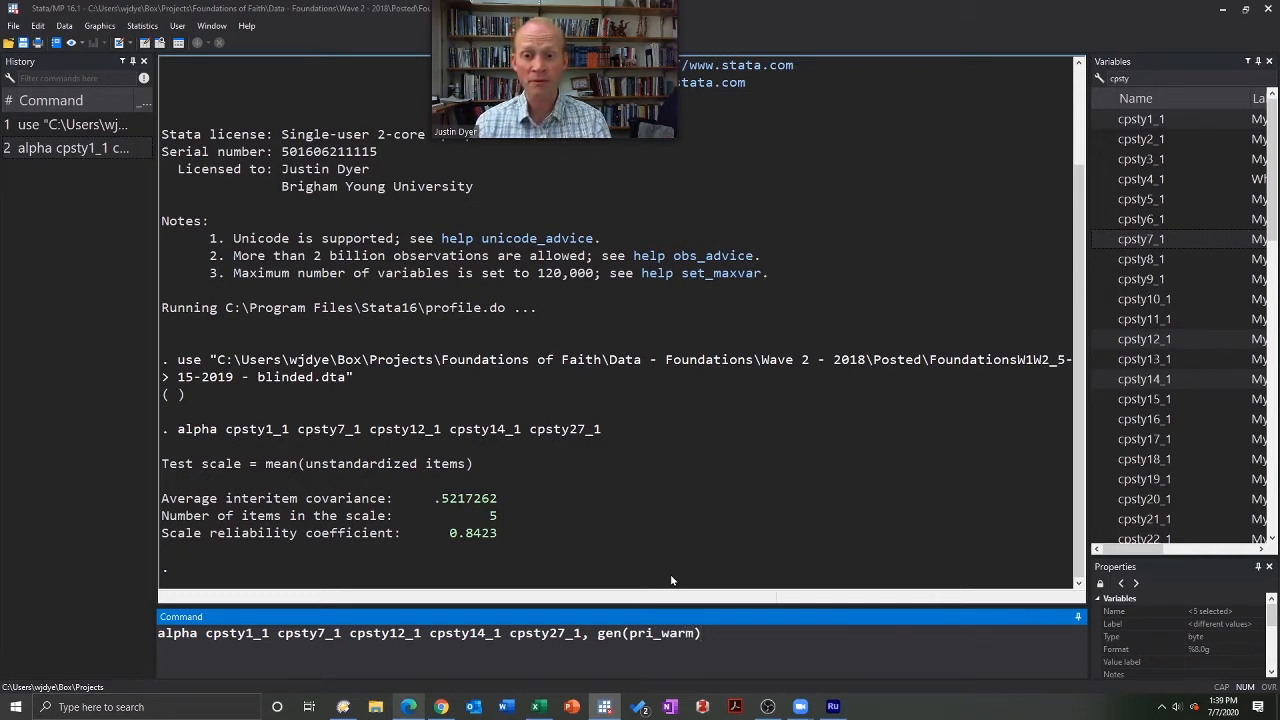
key(Return)
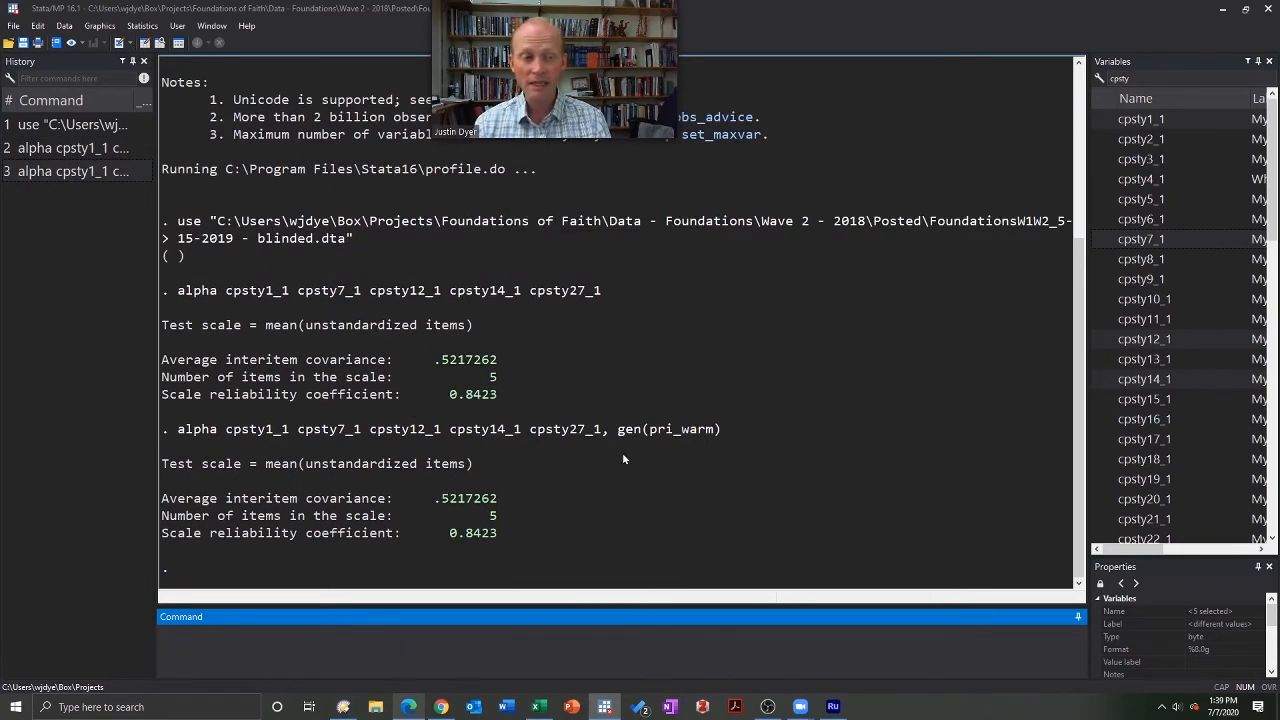
- Clear the variable filter, find the new pri_warm variable and plot its histogram with hist pri_warm
click(1172, 78)
key(BackSpace)
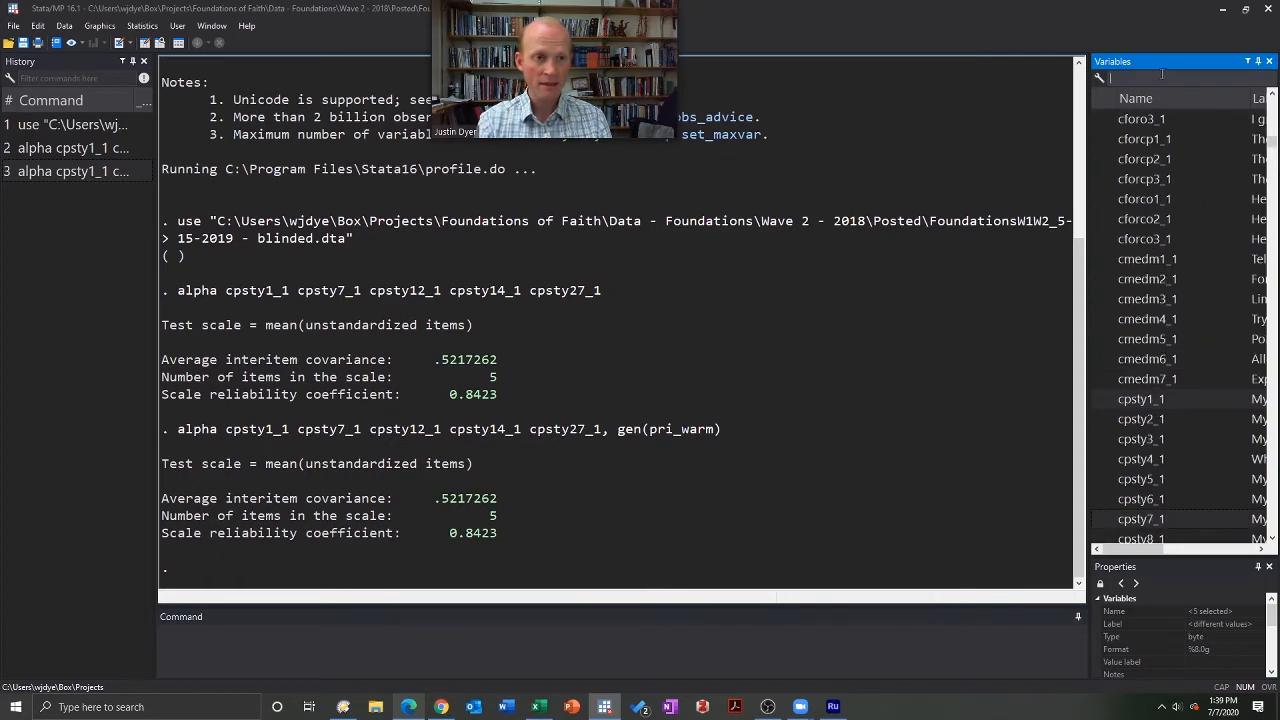
drag(1273, 142, 1272, 540)
click(1145, 519)
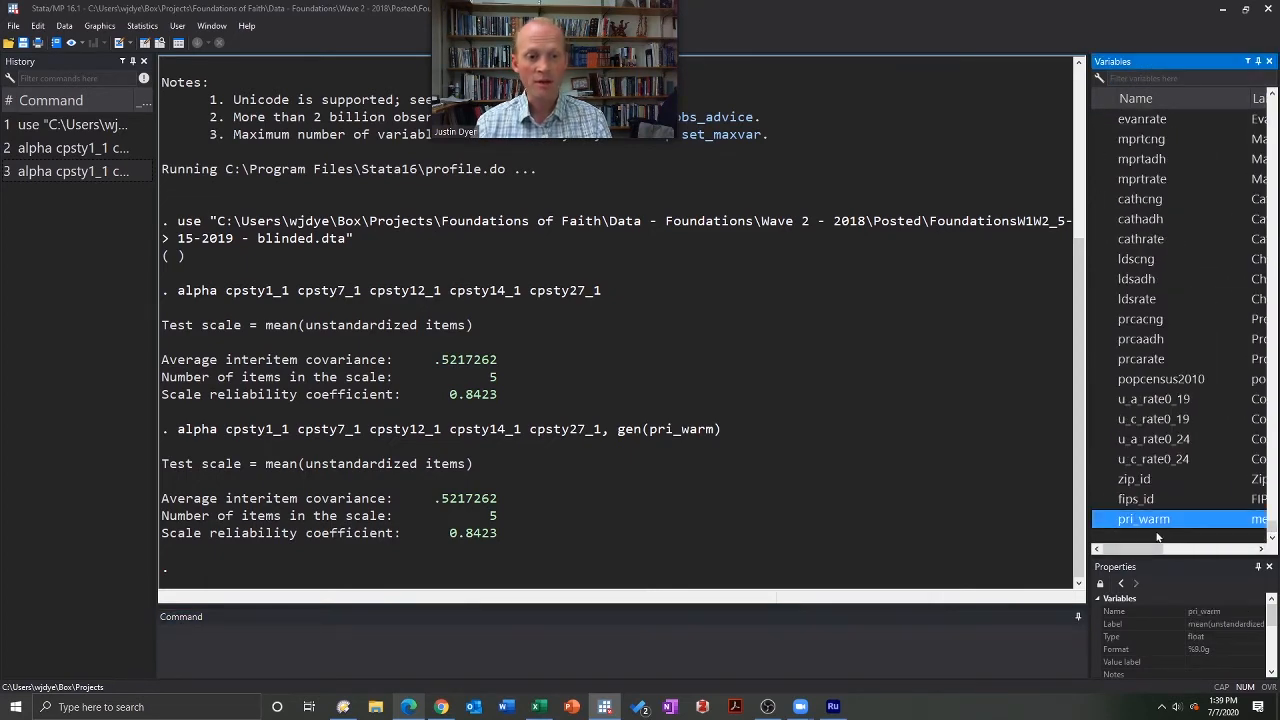
double_click(1152, 524)
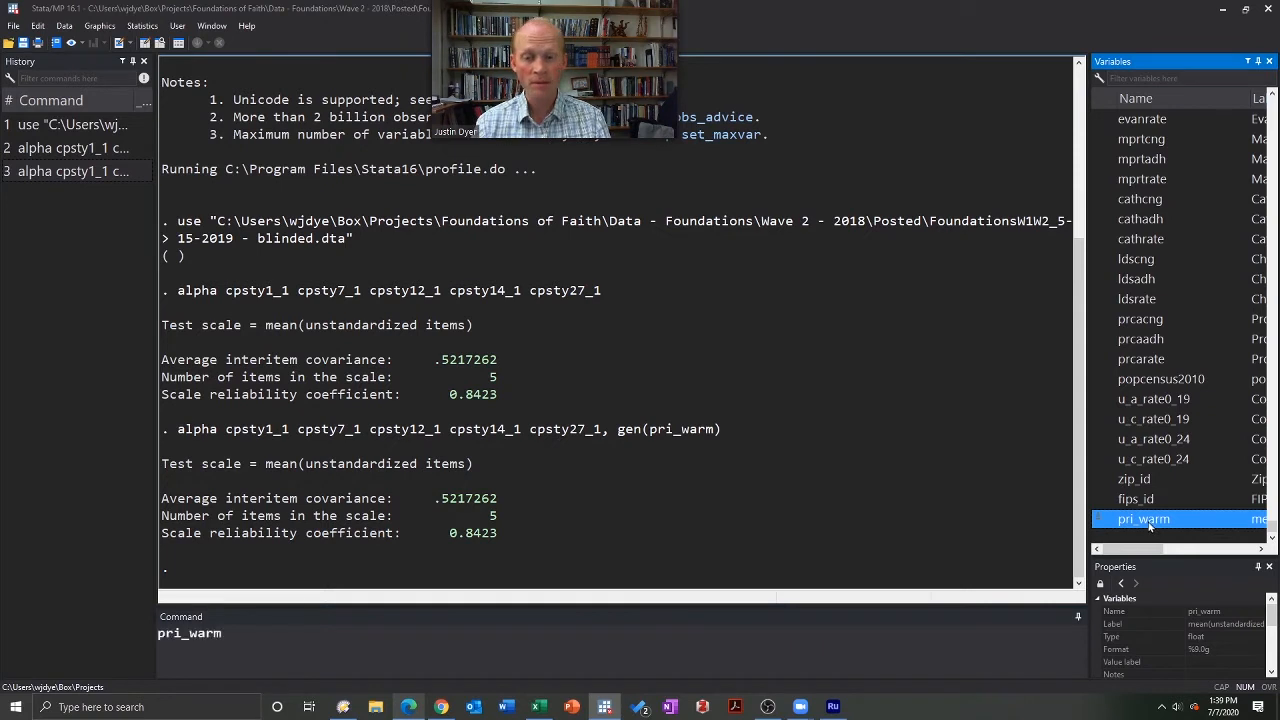
click(323, 637)
text(hist)
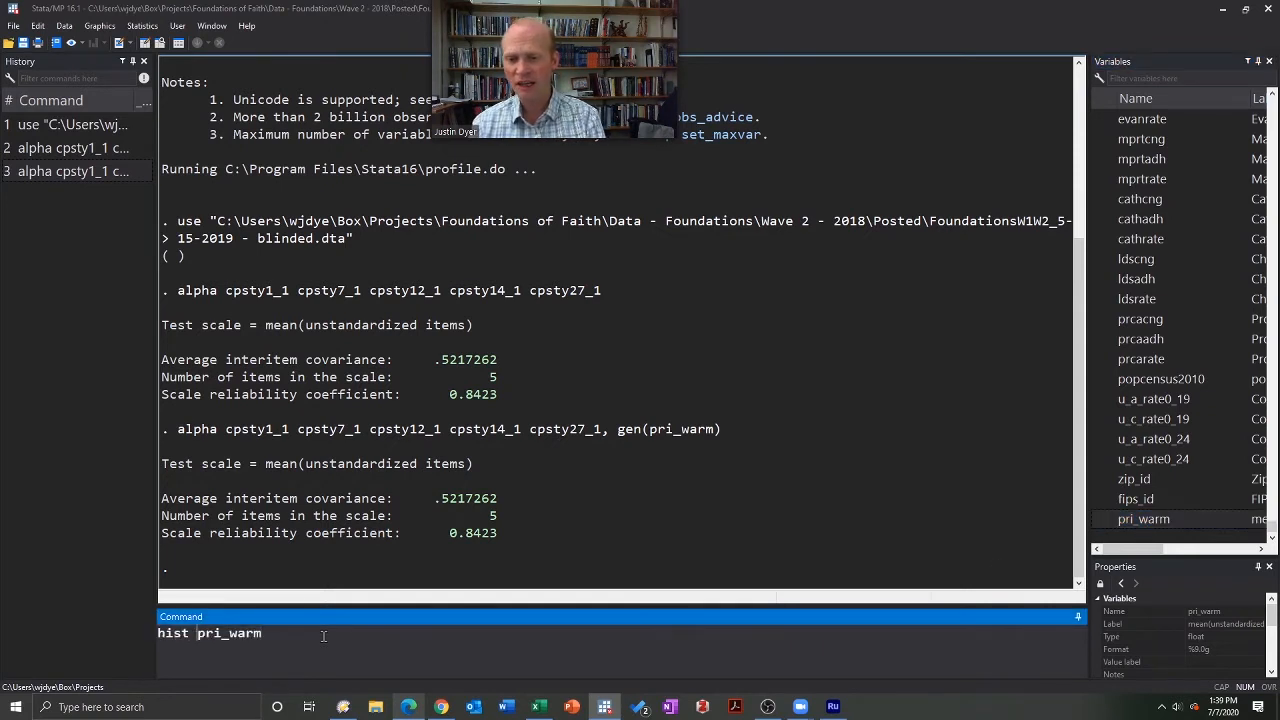
key(Return)
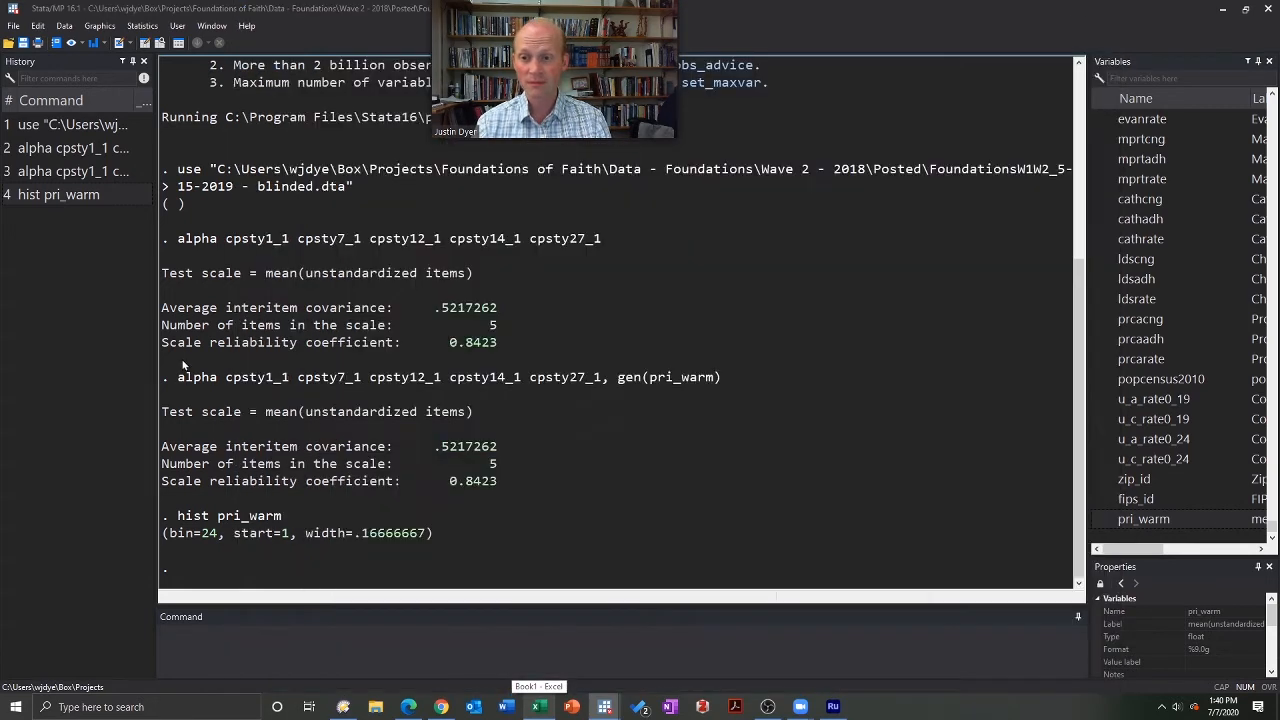
- Recall the alpha command with gen(pri_warm) and change its five cpsty items to costy1_1, costy7_1, costy12_1, costy14_1 and costy27_1
click(184, 366)
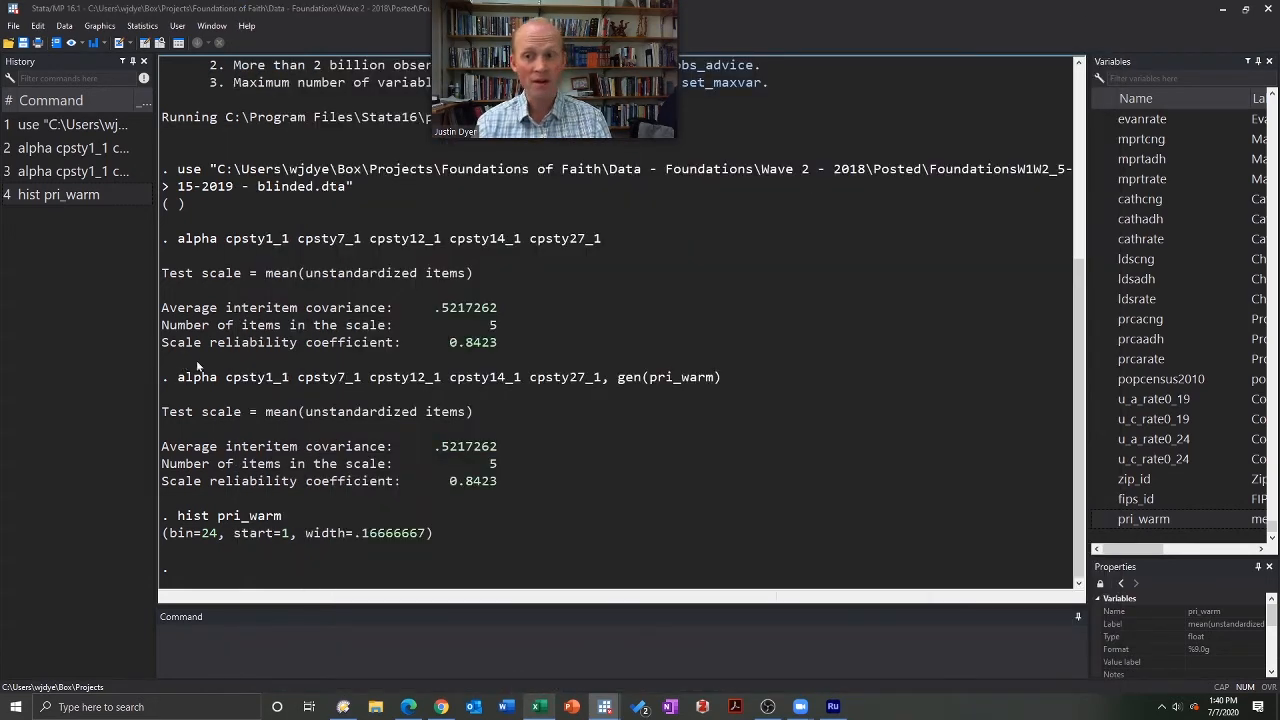
click(57, 196)
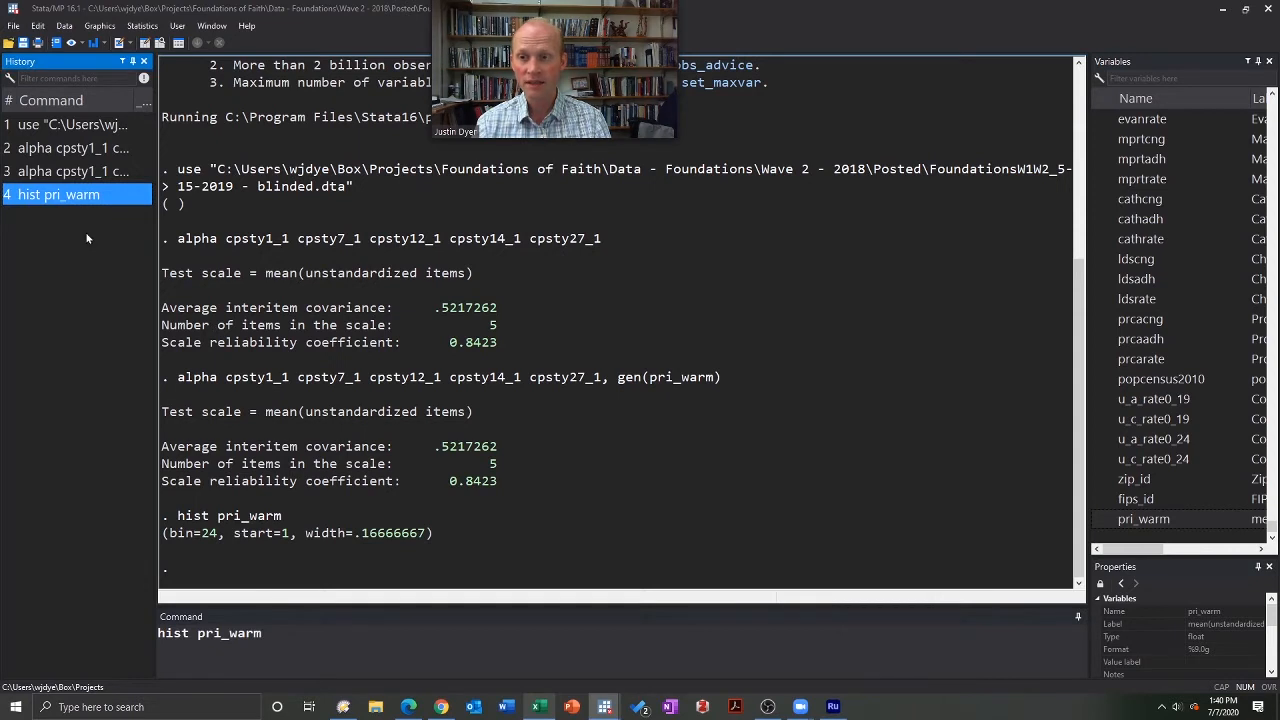
click(75, 174)
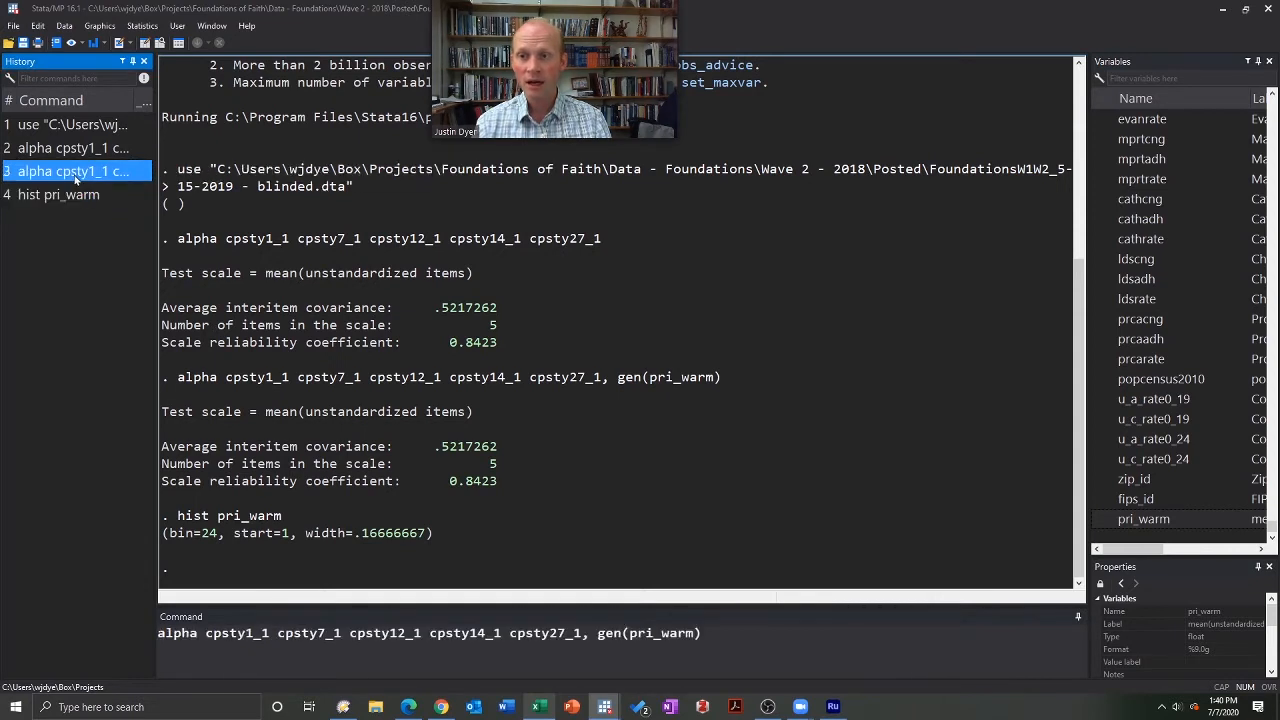
click(219, 636)
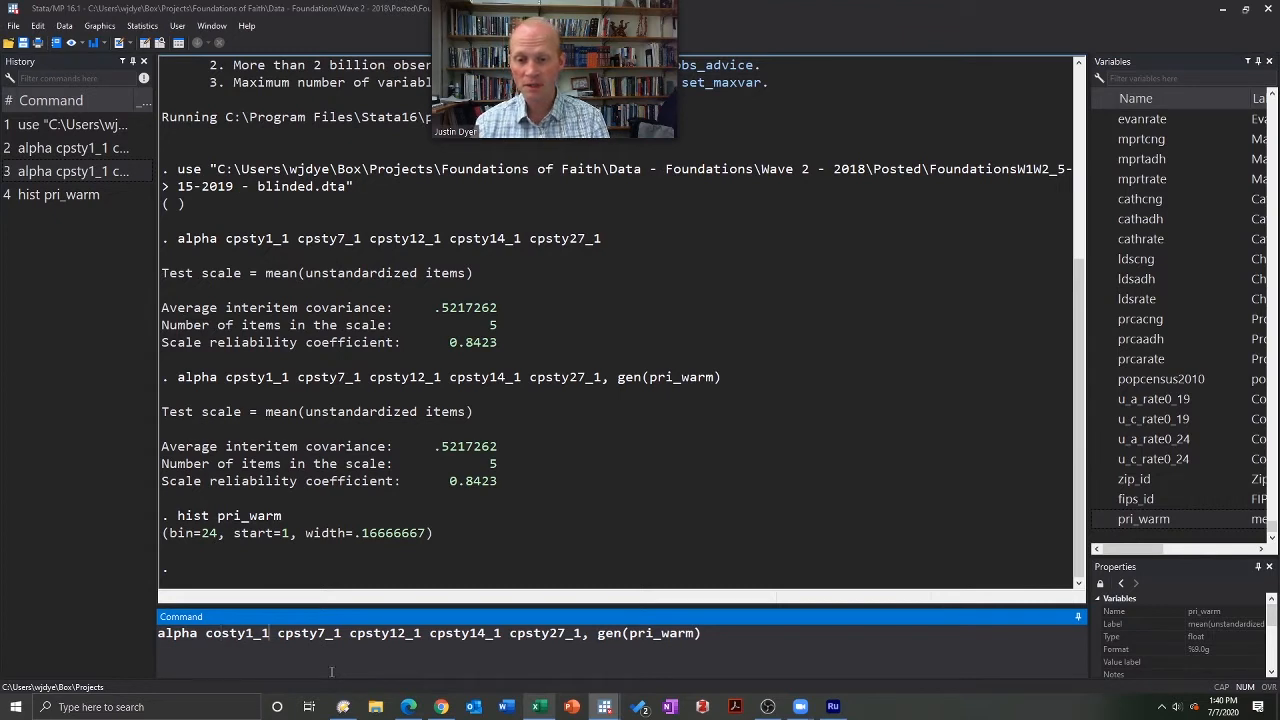
key(Delete)
text(o)
key(Right)
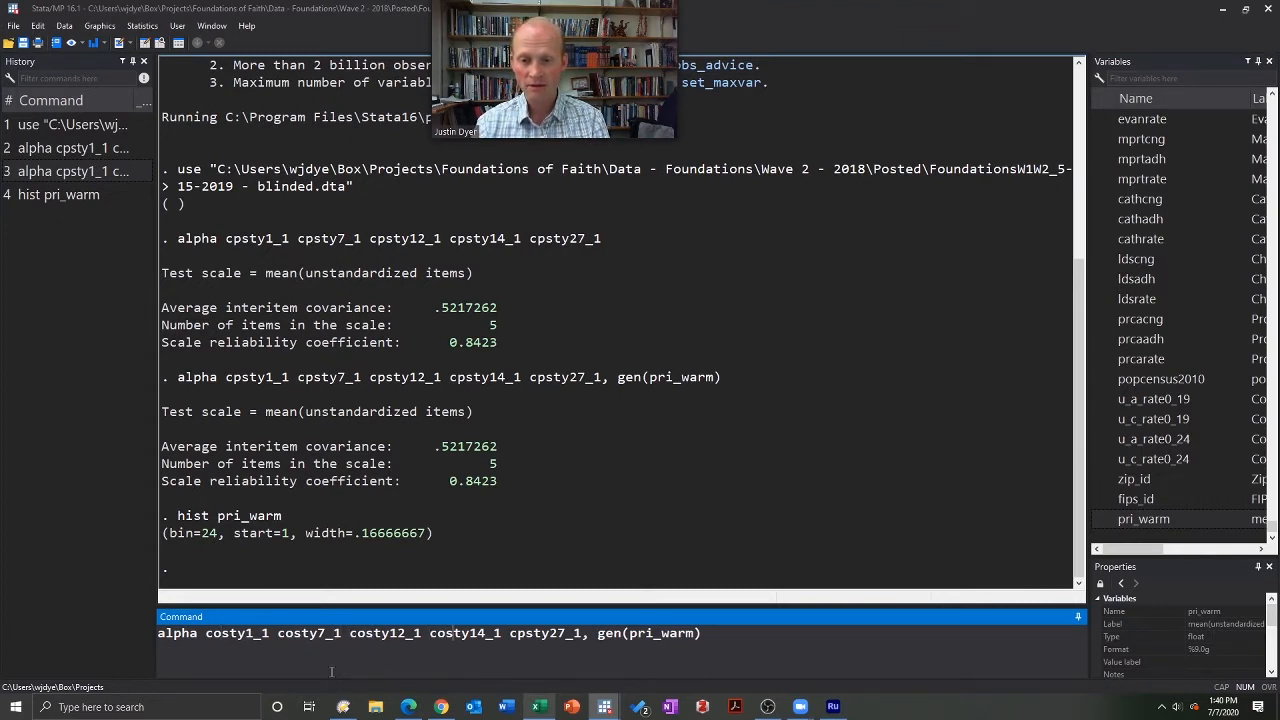
key(Delete)
text(o)
key(End)
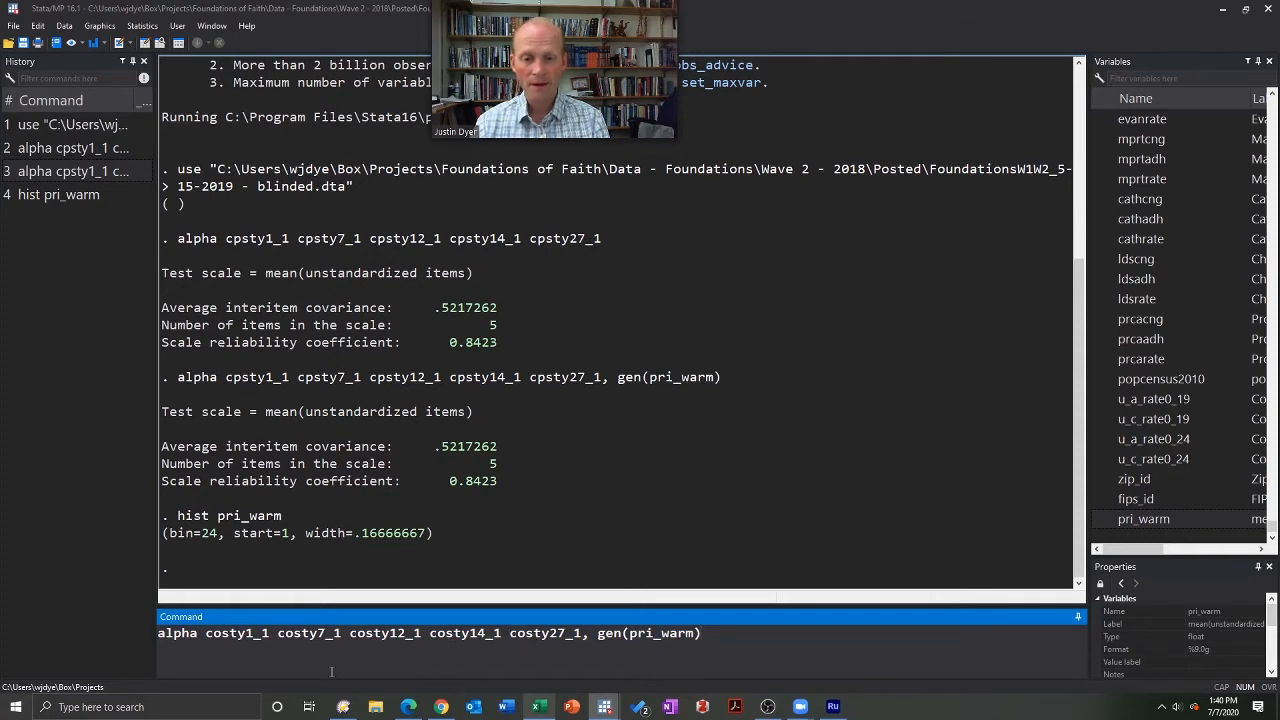
- Change the generated variable name to oth_warm and run the alpha command on the costy items
key(BackSpace)
key(BackSpace)
key(BackSpace)
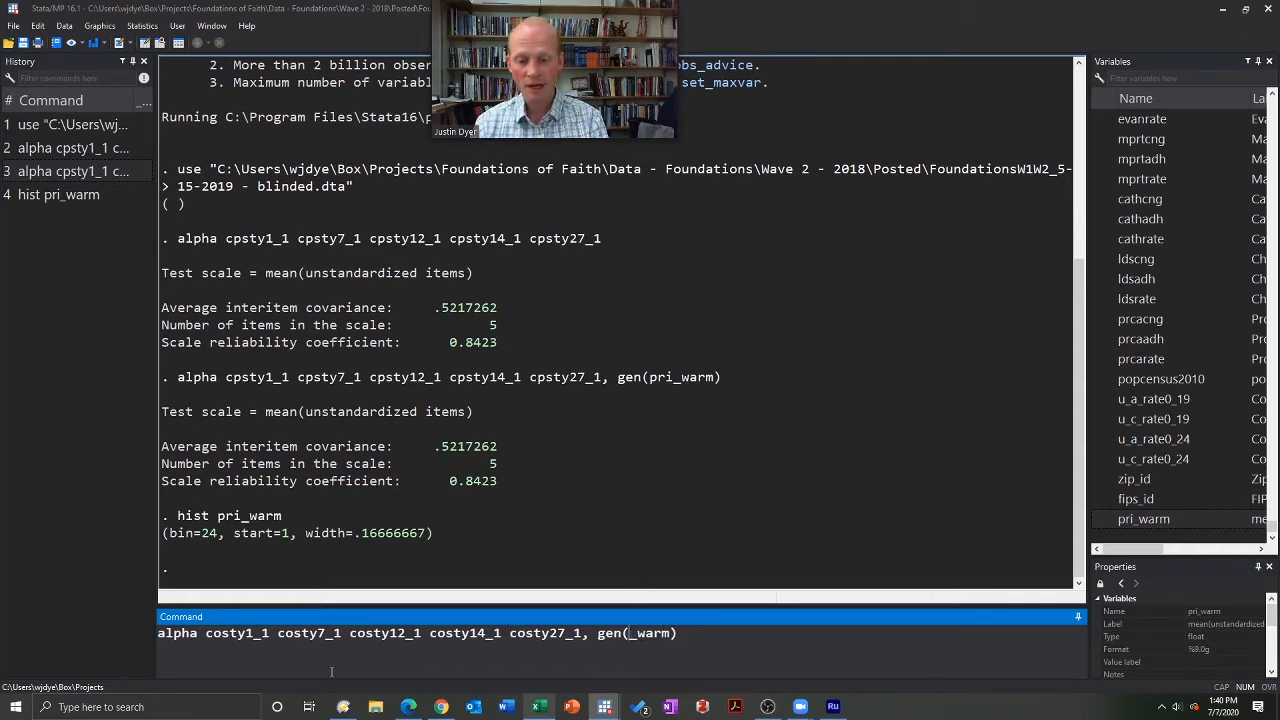
text(oth)
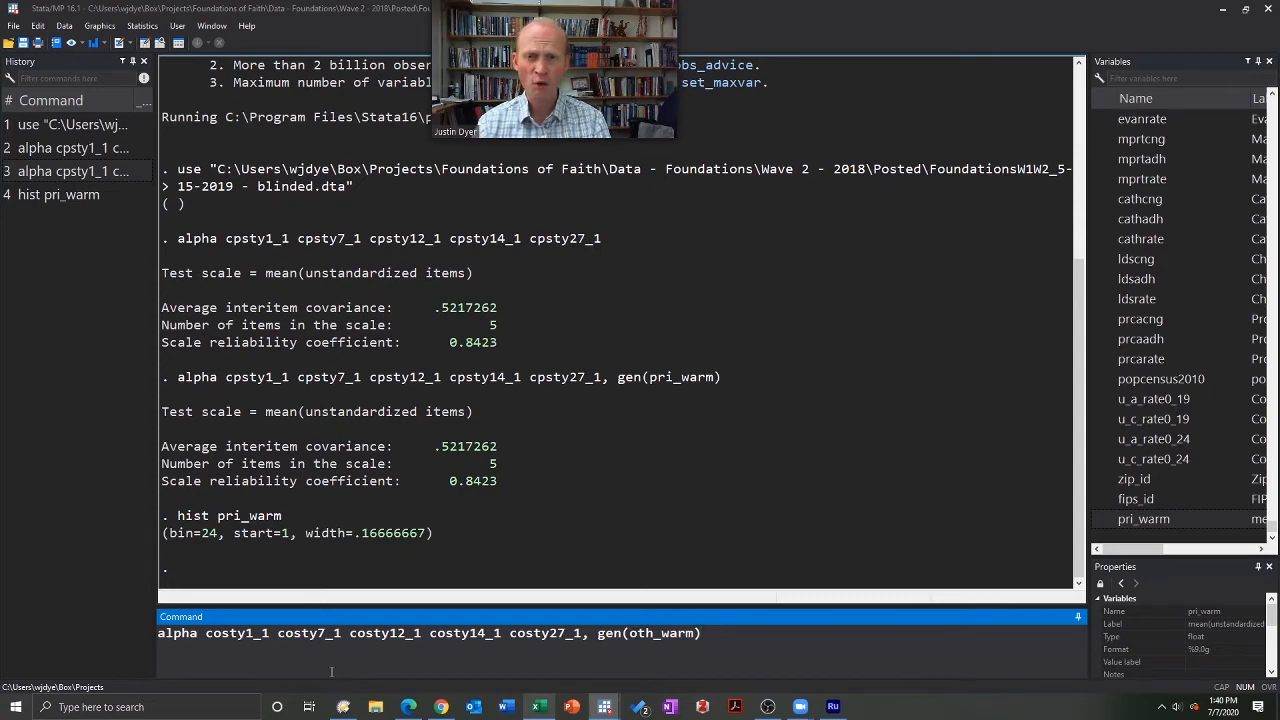
key(Return)
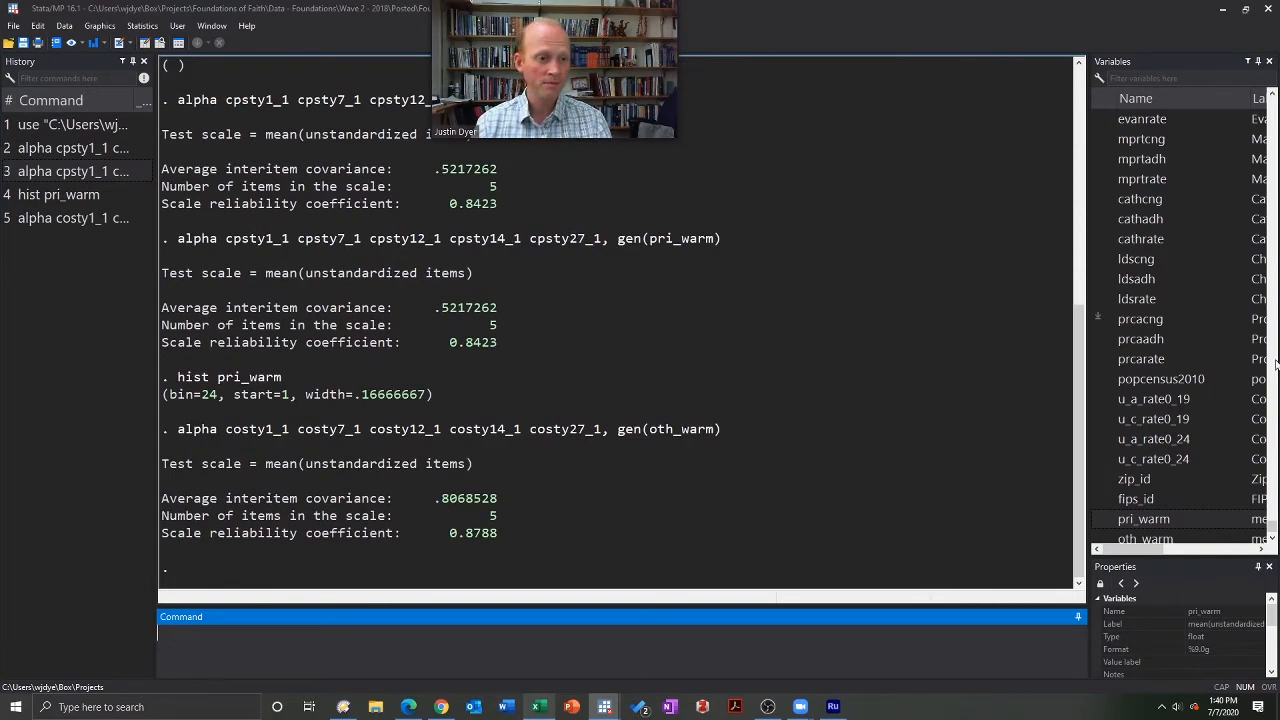
- Plot a histogram of oth_warm, close the graph after viewing it, and select both pri_warm and oth_warm
click(1270, 537)
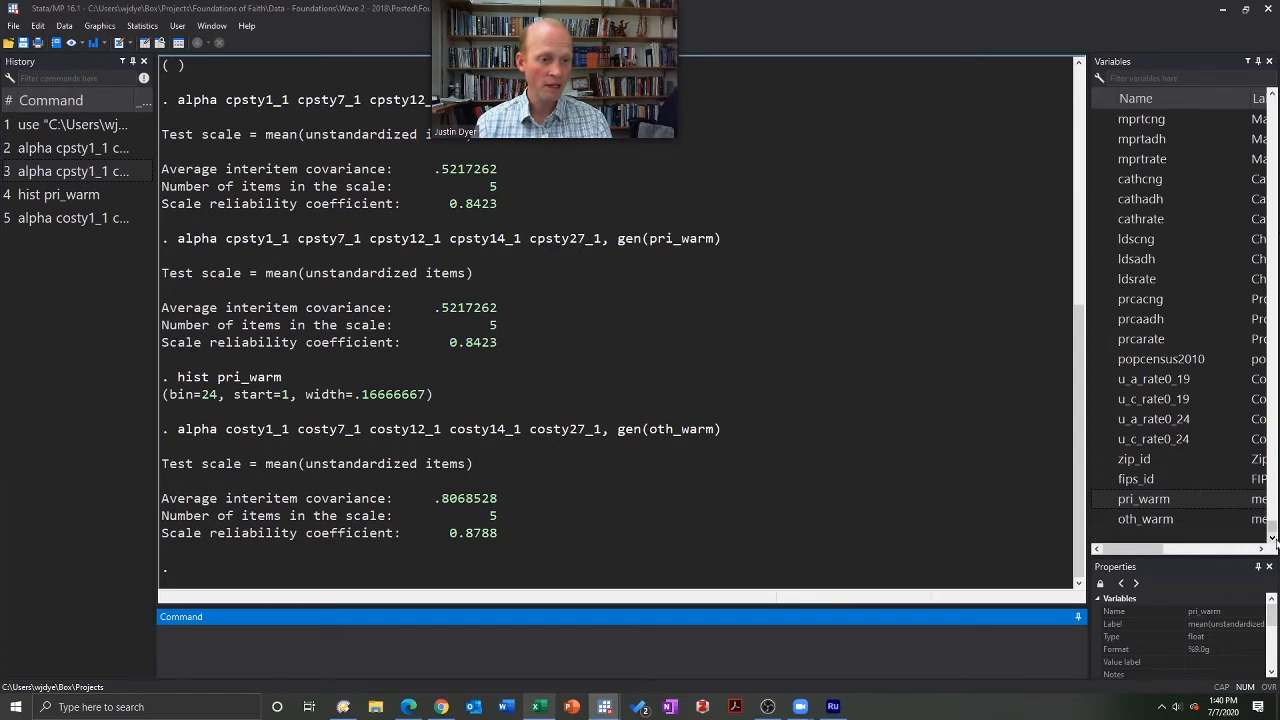
click(1157, 522)
click(765, 650)
text(oth_warm)
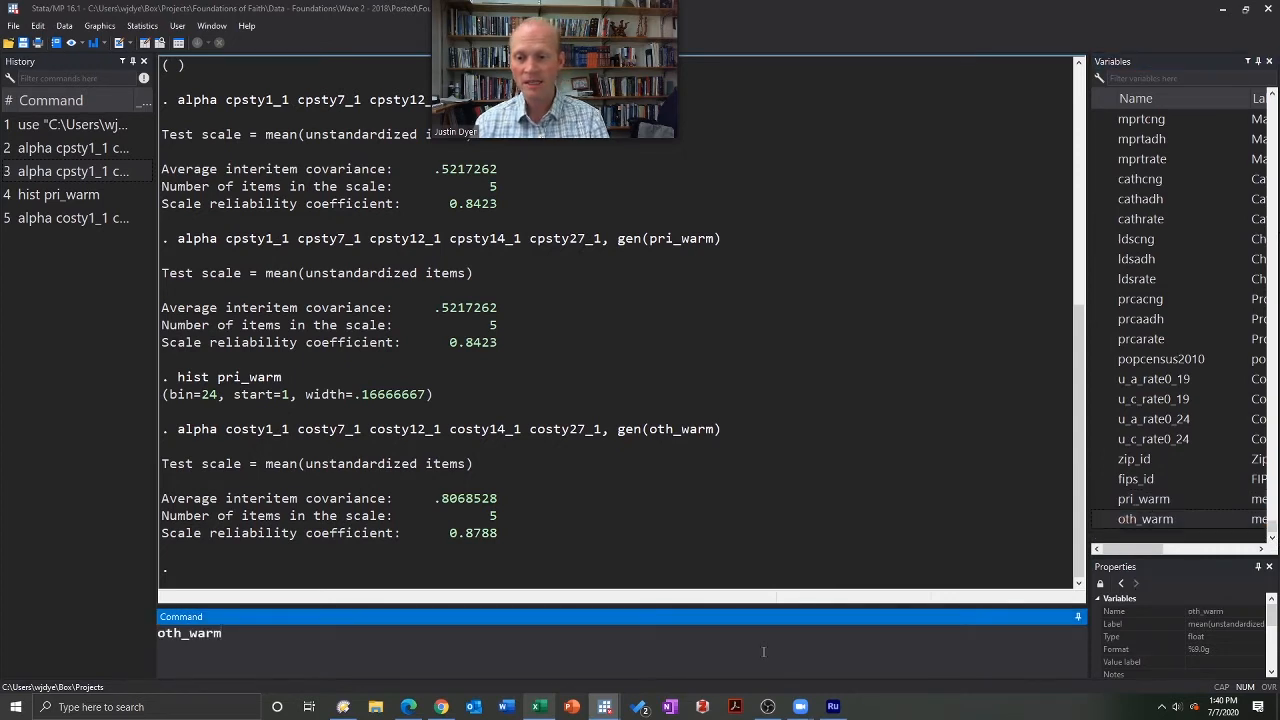
text(hist)
key(Return)
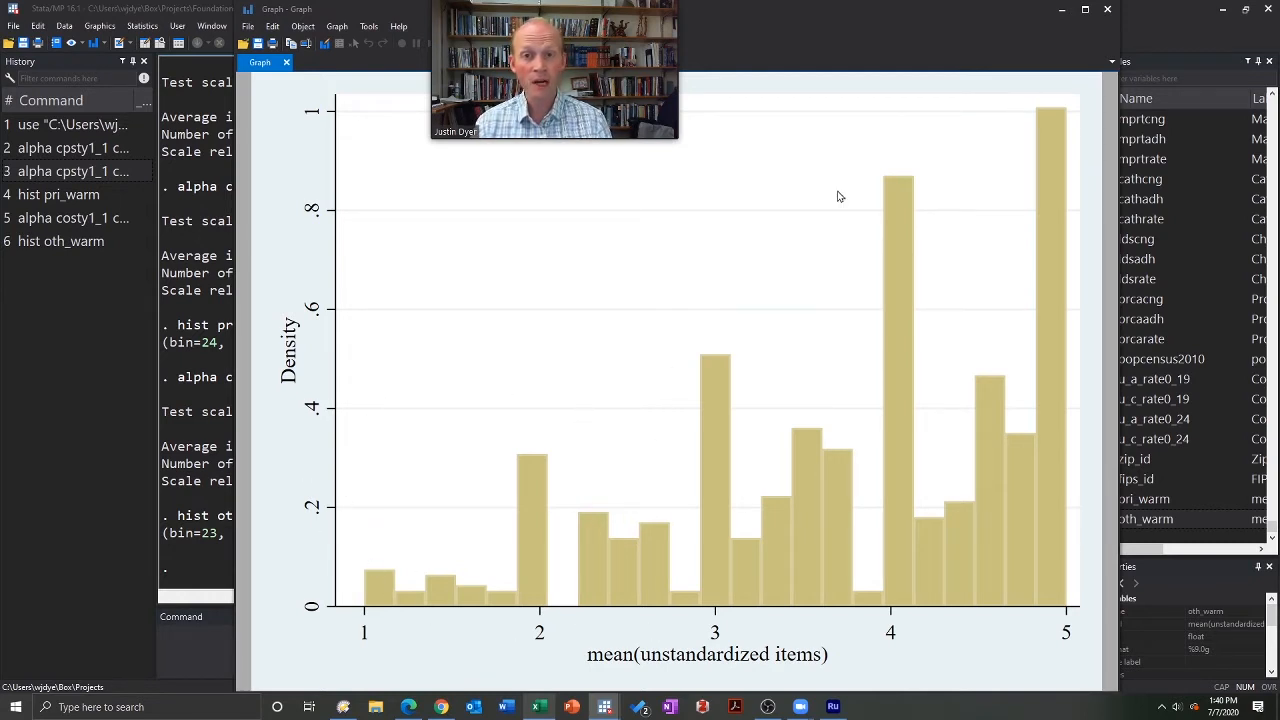
click(1107, 9)
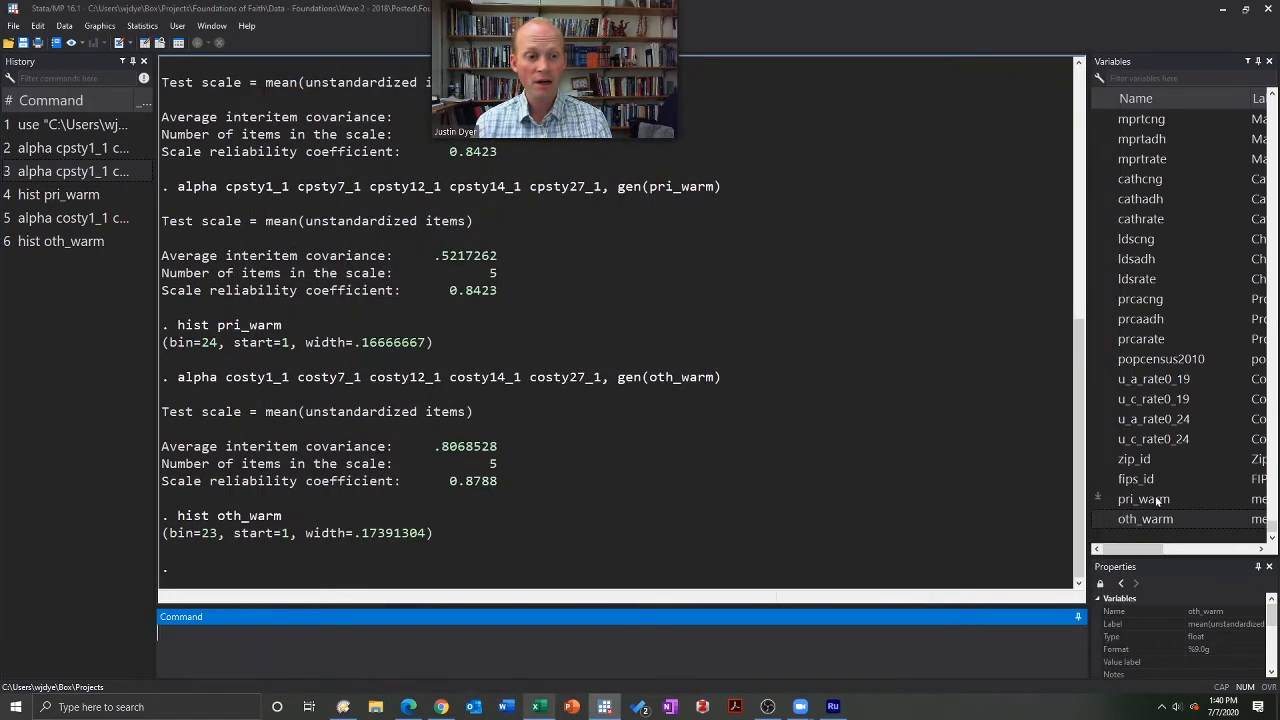
click(1157, 500)
shift+click(1160, 523)
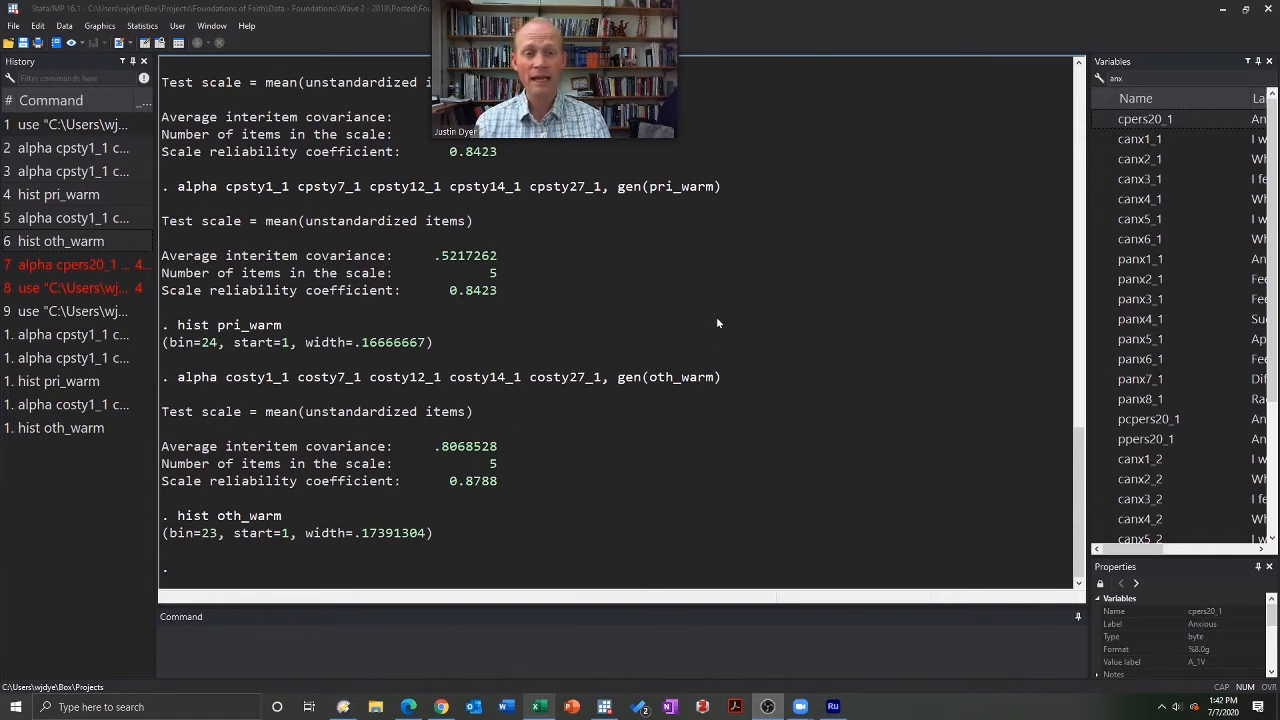
- Try to run alpha on the child anxiety items canx1_1 through canx6_1
click(1145, 78)
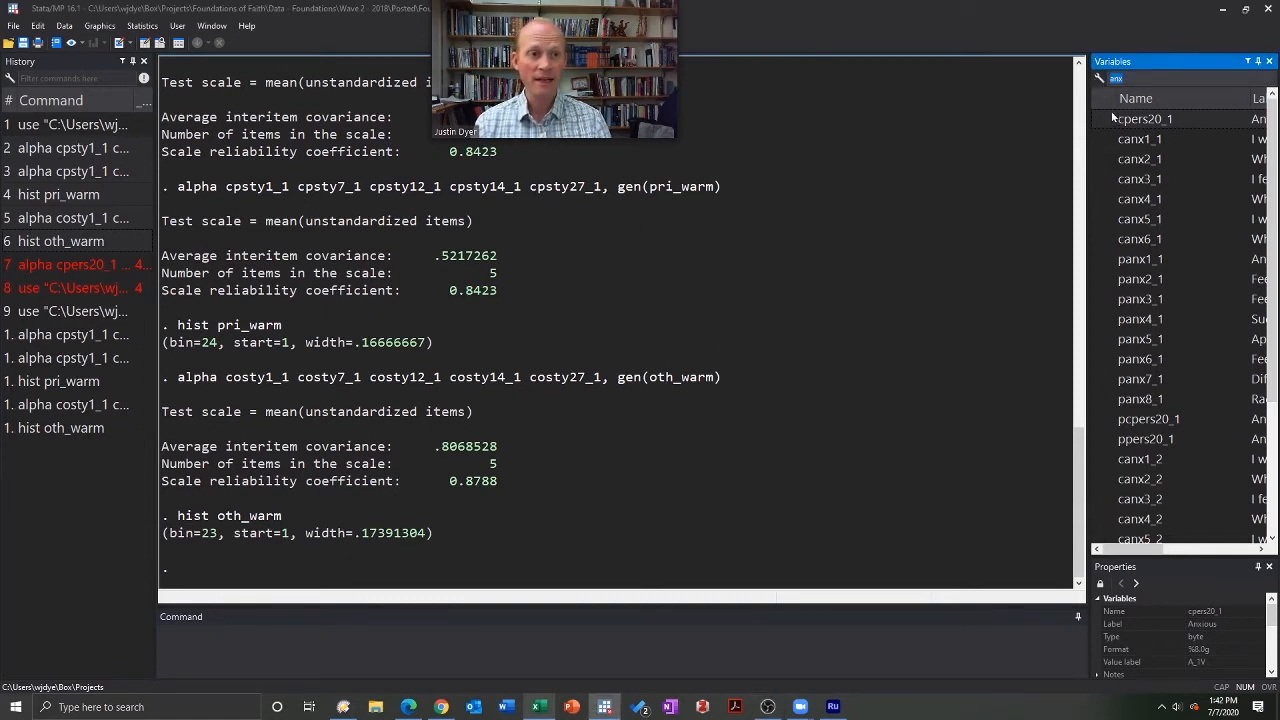
click(1149, 141)
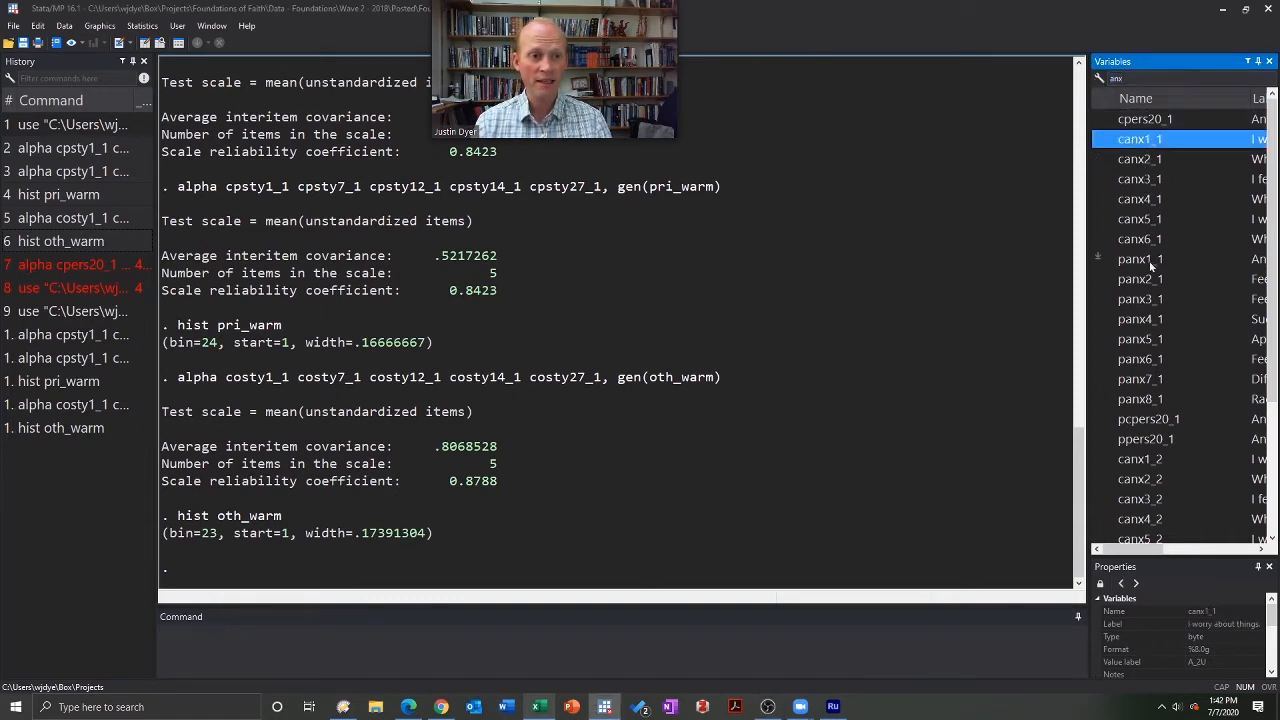
shift+click(1183, 243)
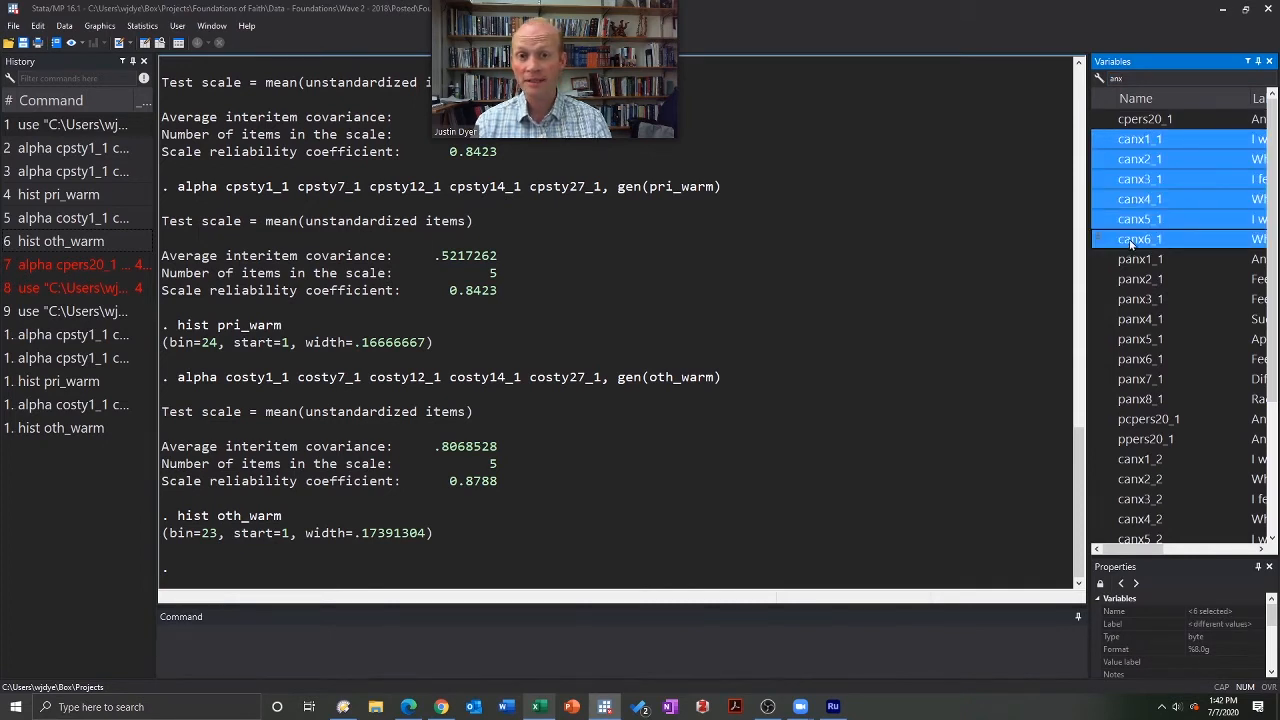
drag(1131, 245, 170, 635)
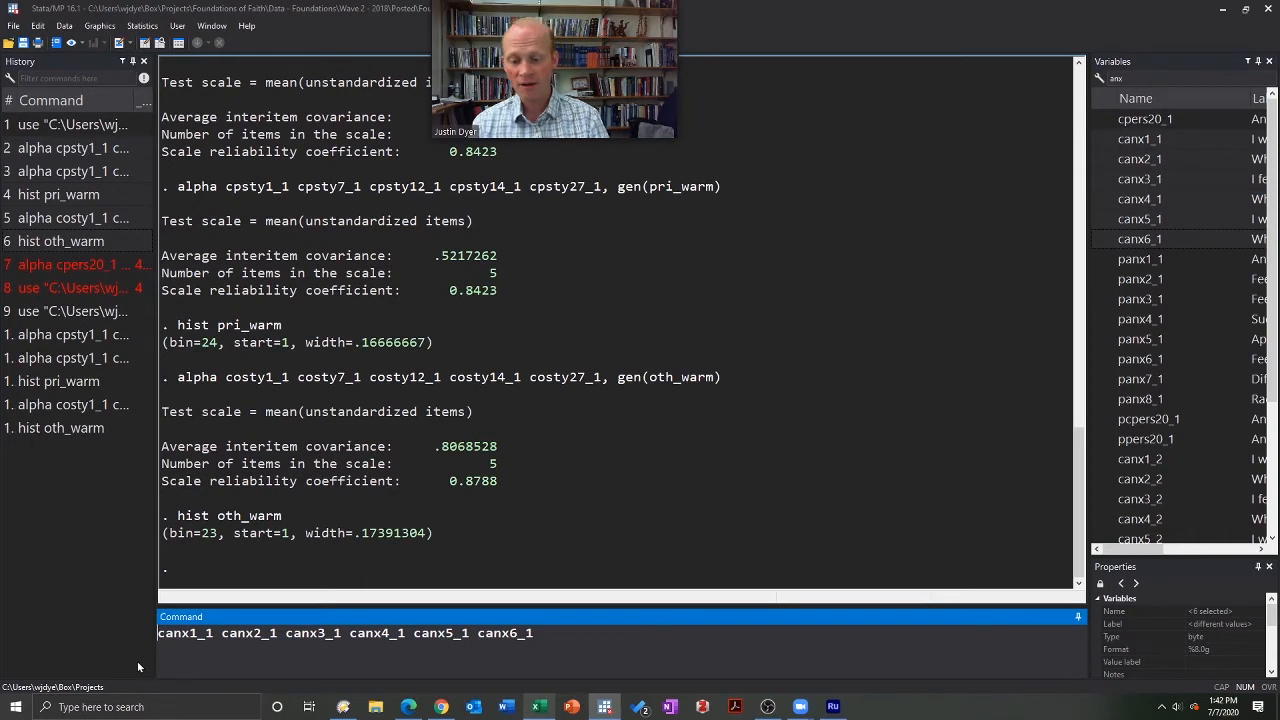
text(alpha)
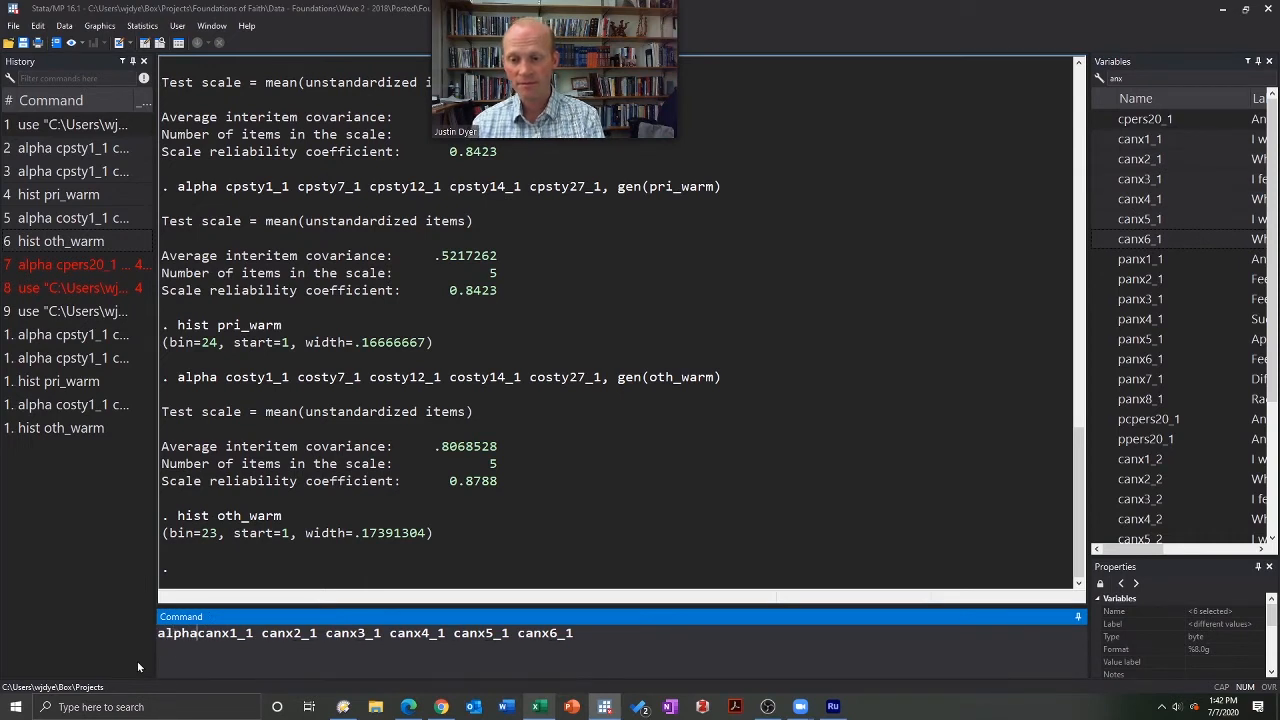
key(Return)
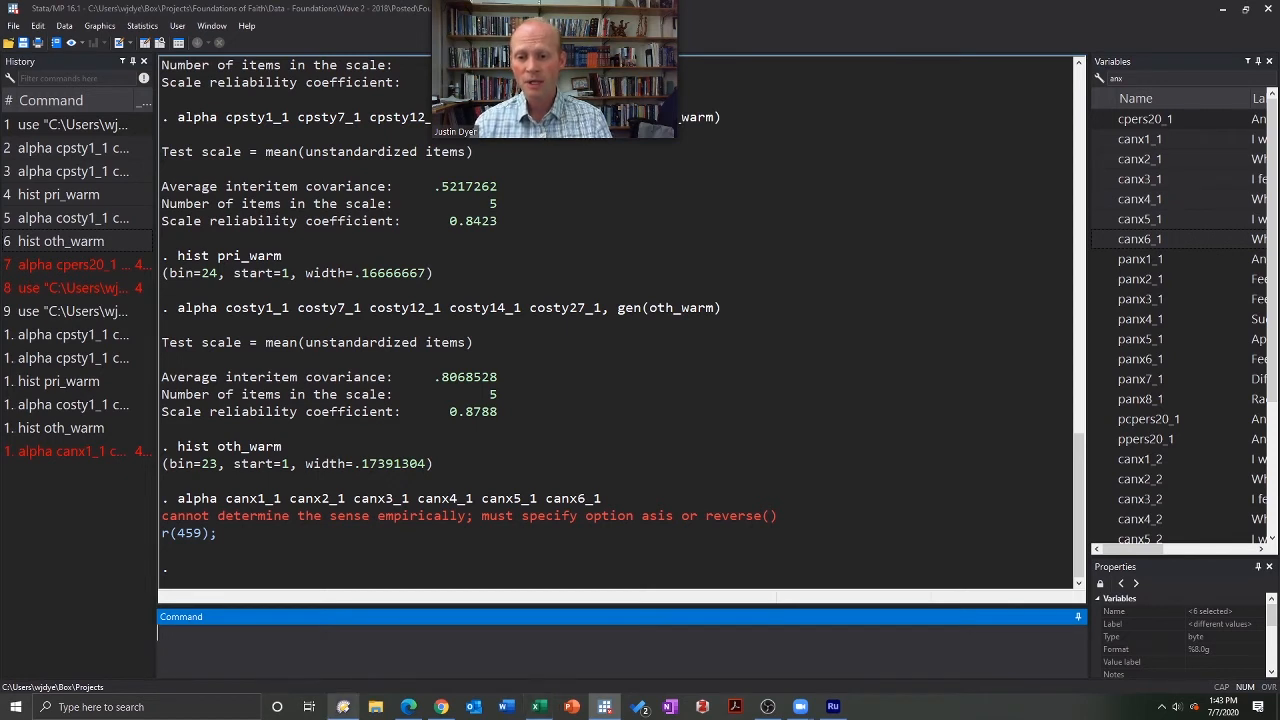
- Read the alpha error message and describe canx1_1 through canx6_1 with the d command, reusing the variable names from the output
drag(163, 516, 781, 524)
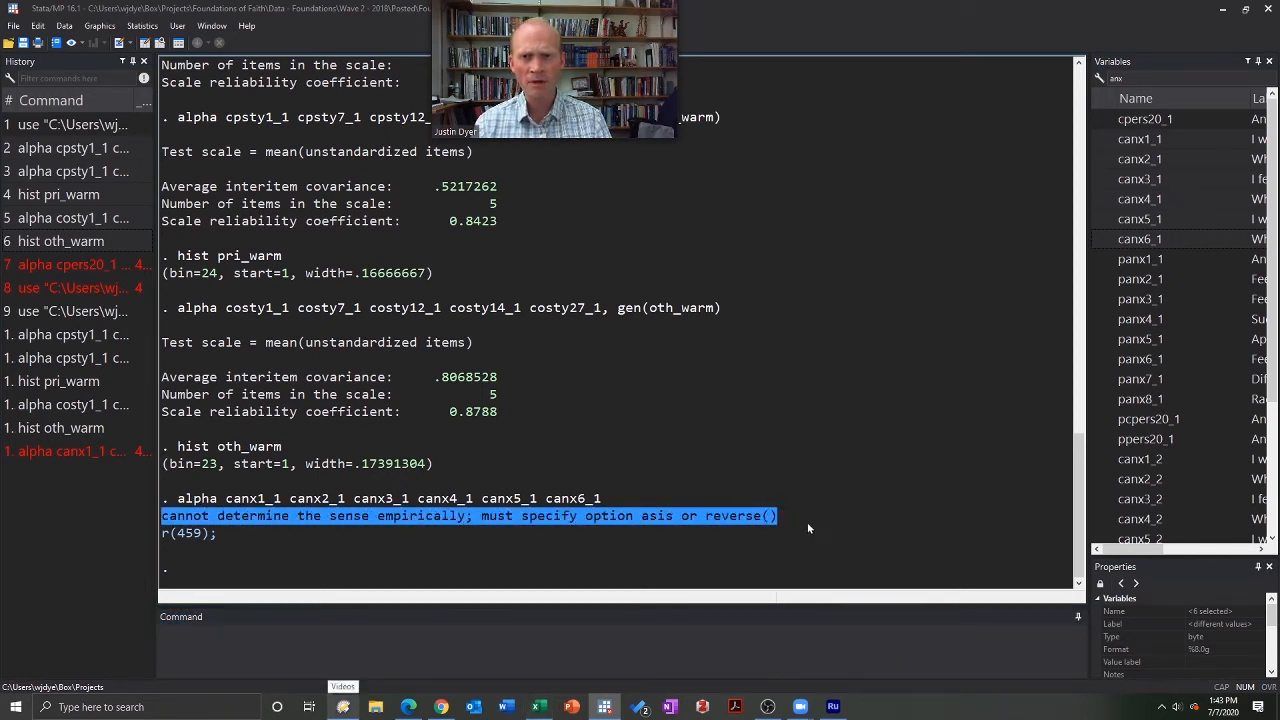
click(808, 527)
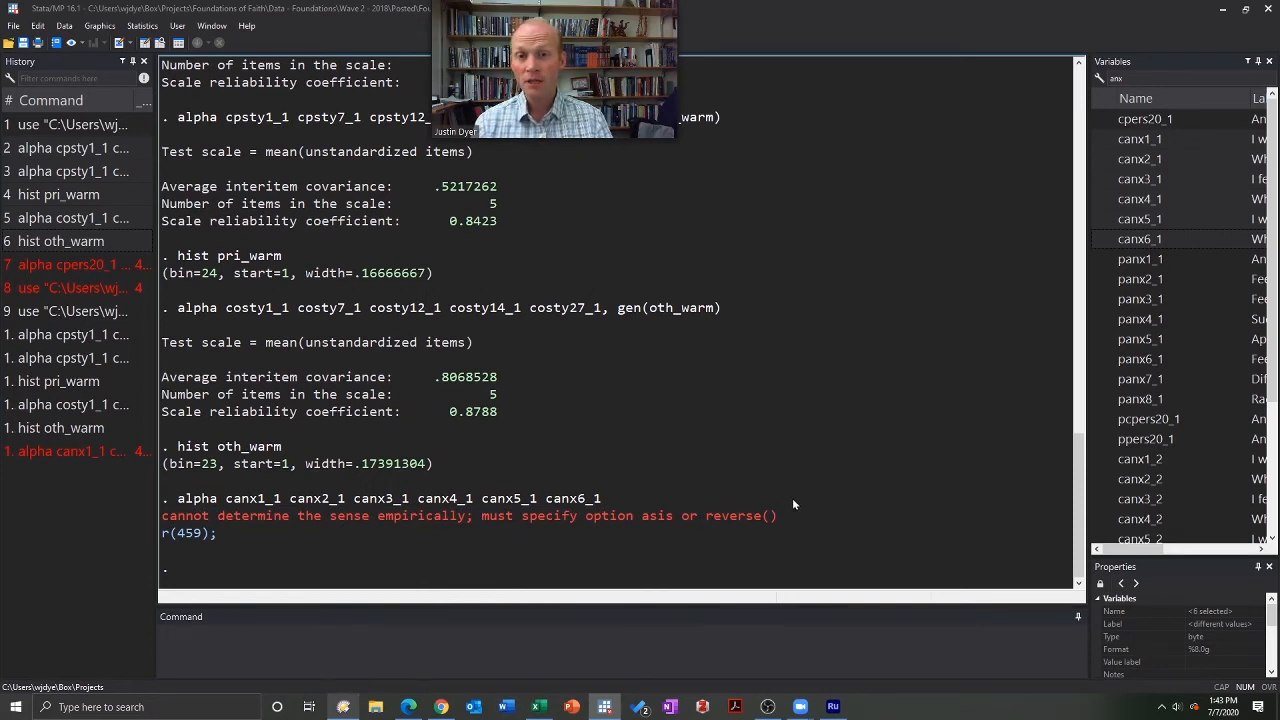
drag(226, 498, 605, 498)
key(ctrl+c)
click(378, 646)
text(d)
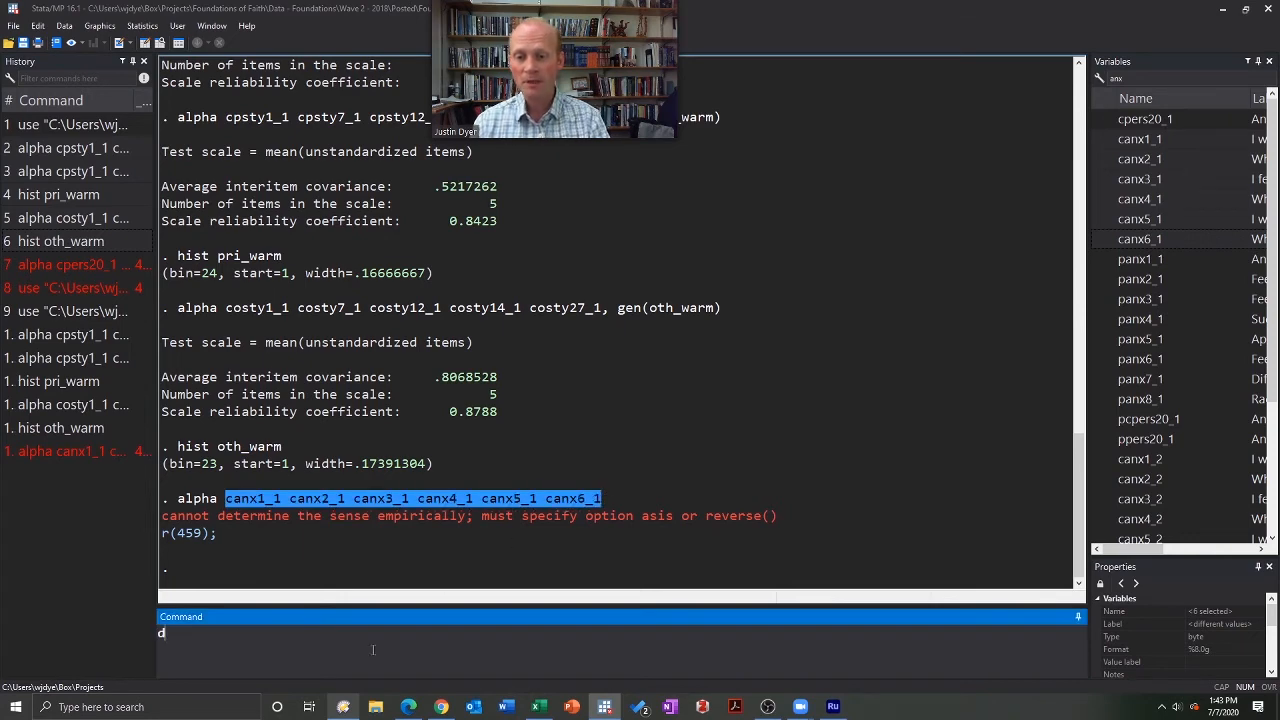
key(ctrl+v)
key(Return)
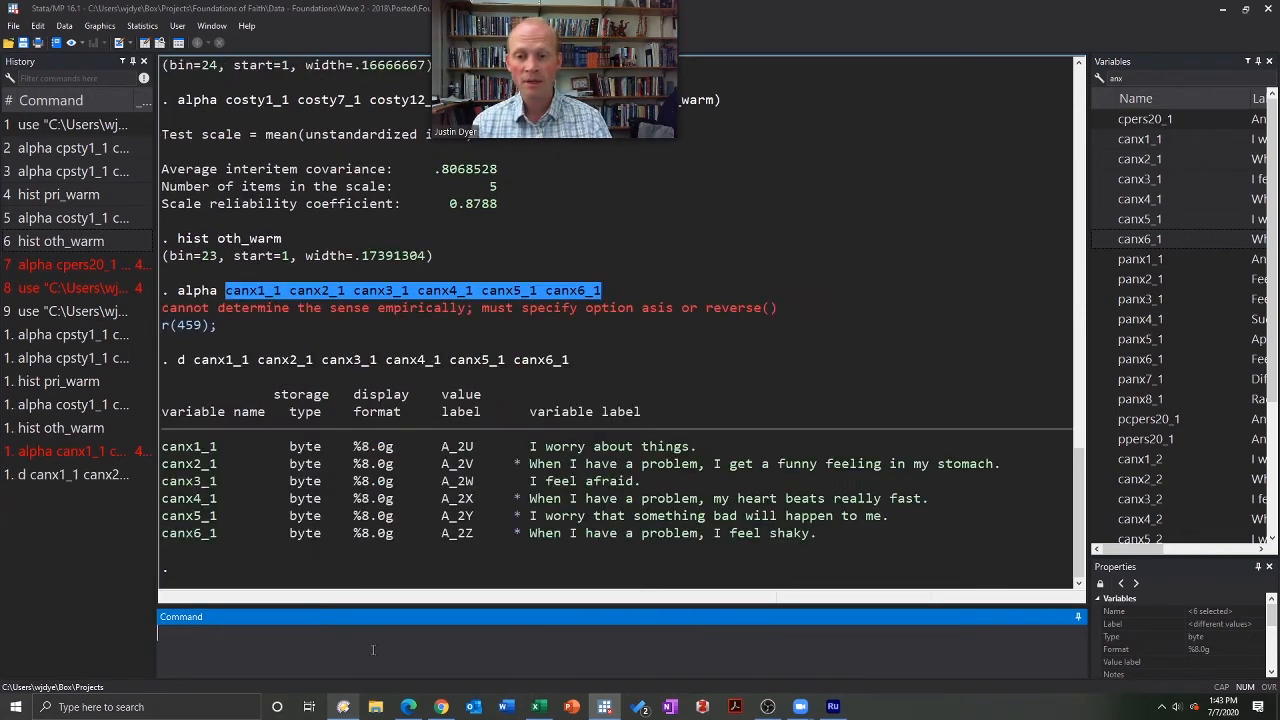
- Examine the variable labels of canx1_1 through canx6_1 to judge whether all items are worded in the same direction
drag(600, 447, 669, 446)
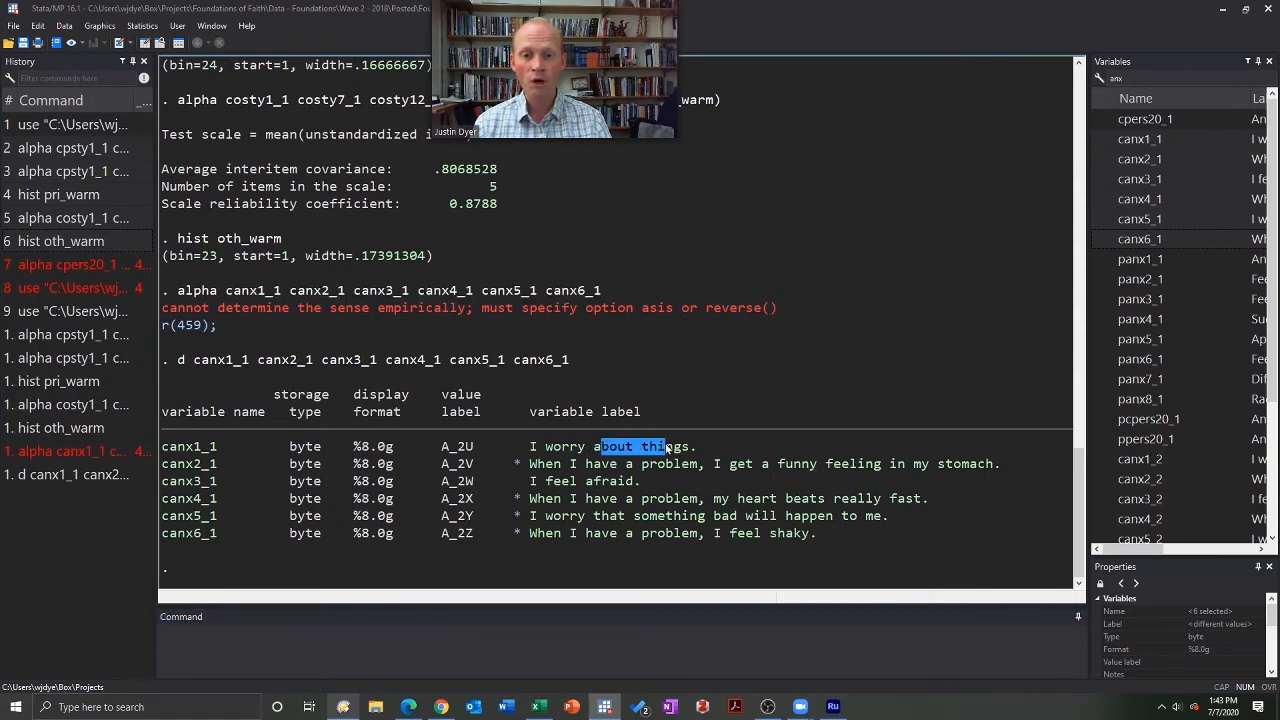
drag(596, 465, 840, 465)
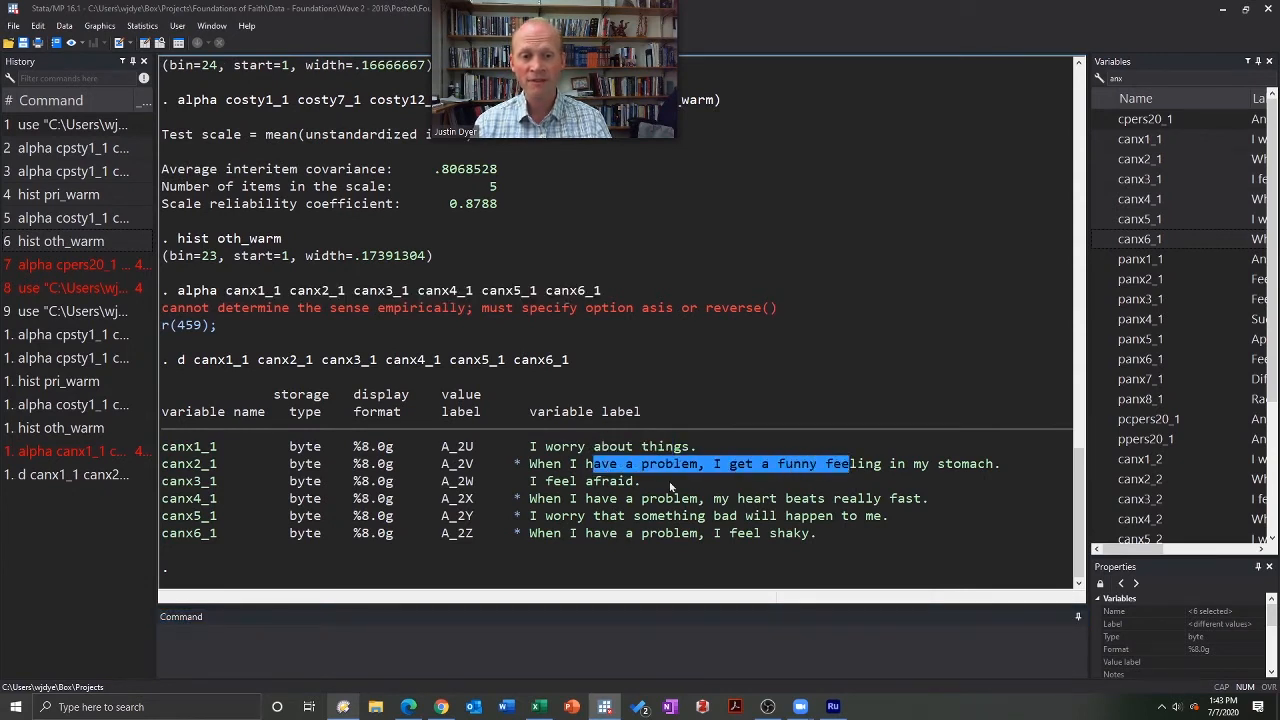
drag(580, 487, 794, 499)
drag(619, 518, 738, 518)
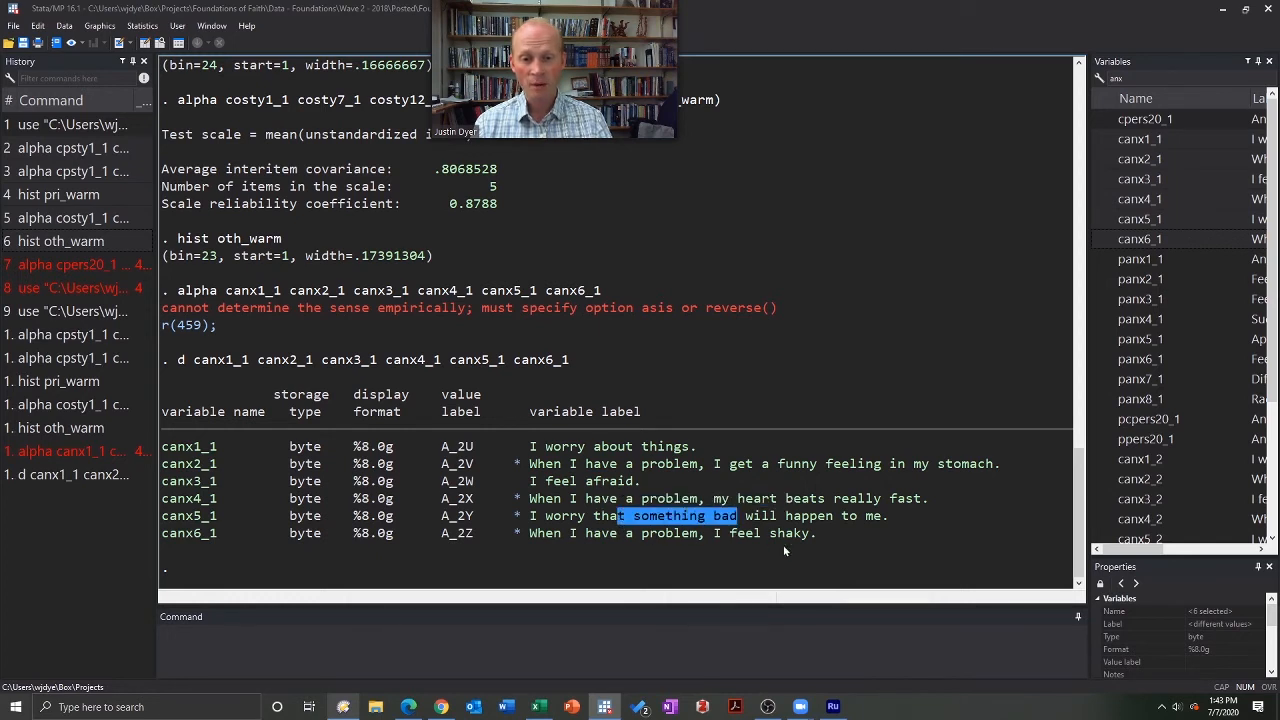
drag(643, 535, 735, 558)
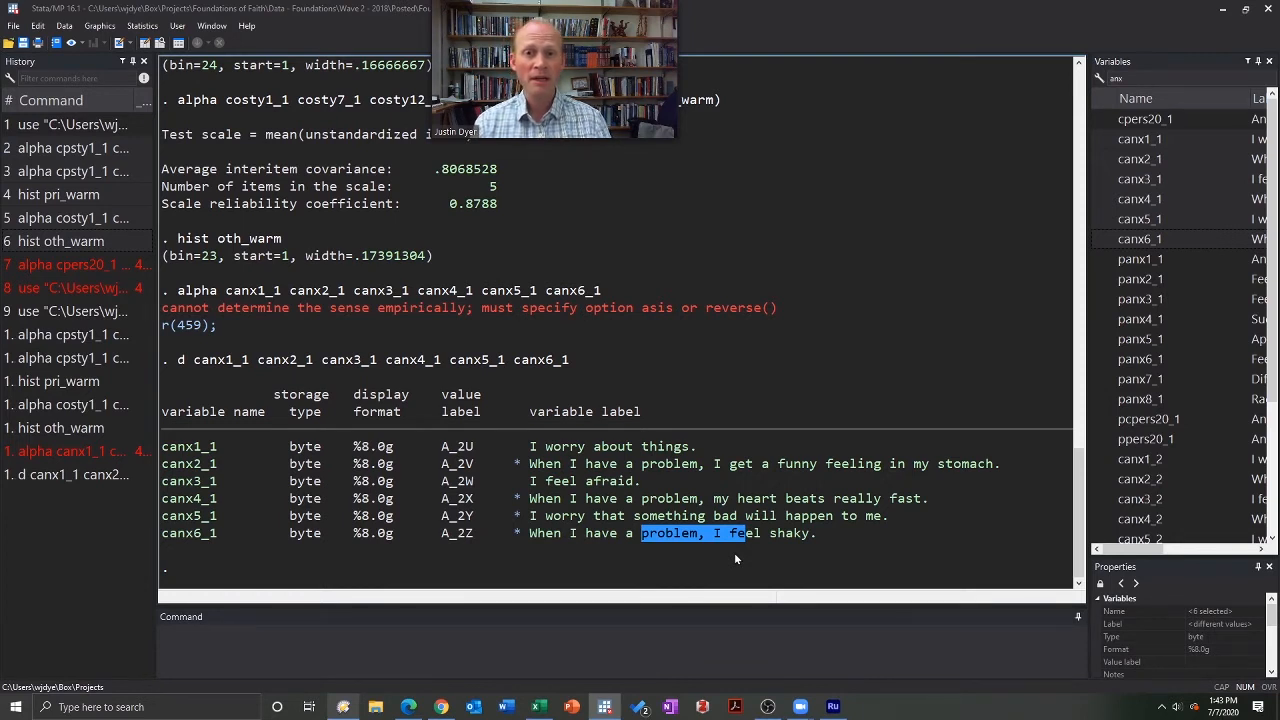
- Note the options named in the alpha error and run pwcorr on canx1_1 through canx6_1 to correlate the anxiety items
double_click(658, 308)
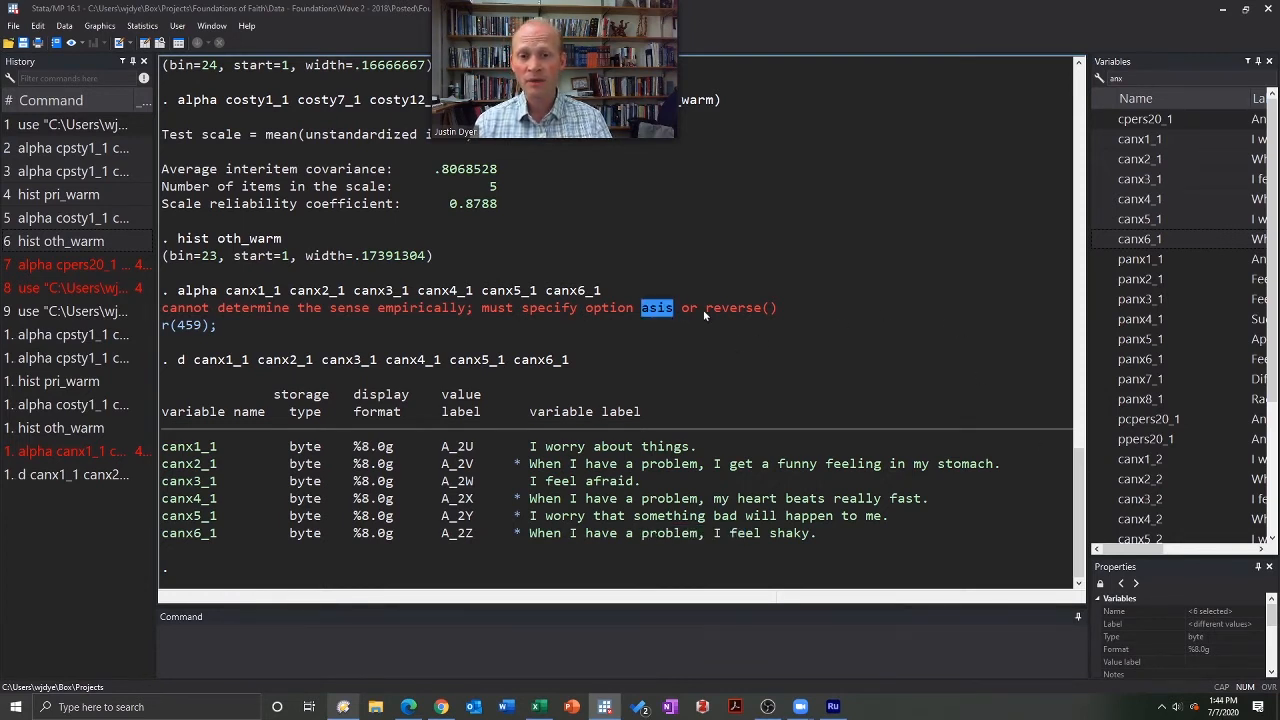
double_click(740, 308)
click(100, 470)
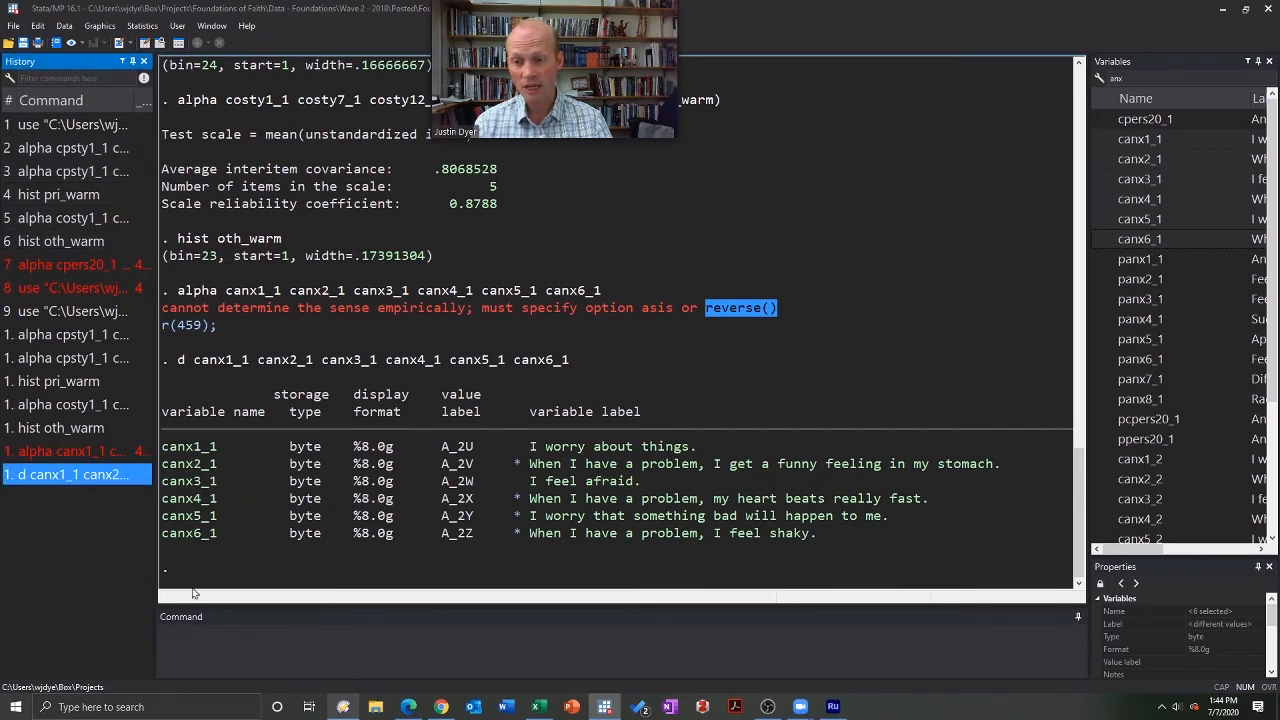
click(100, 474)
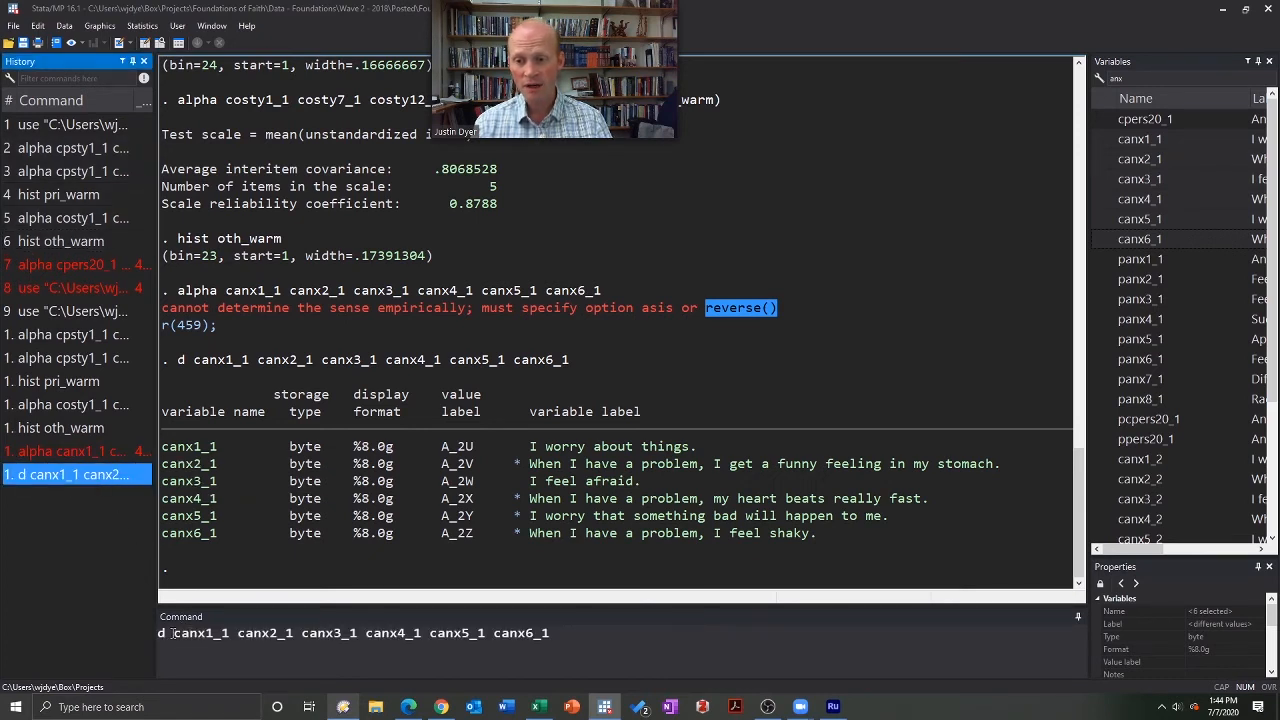
click(172, 633)
key(BackSpace)
text(pwcopr)
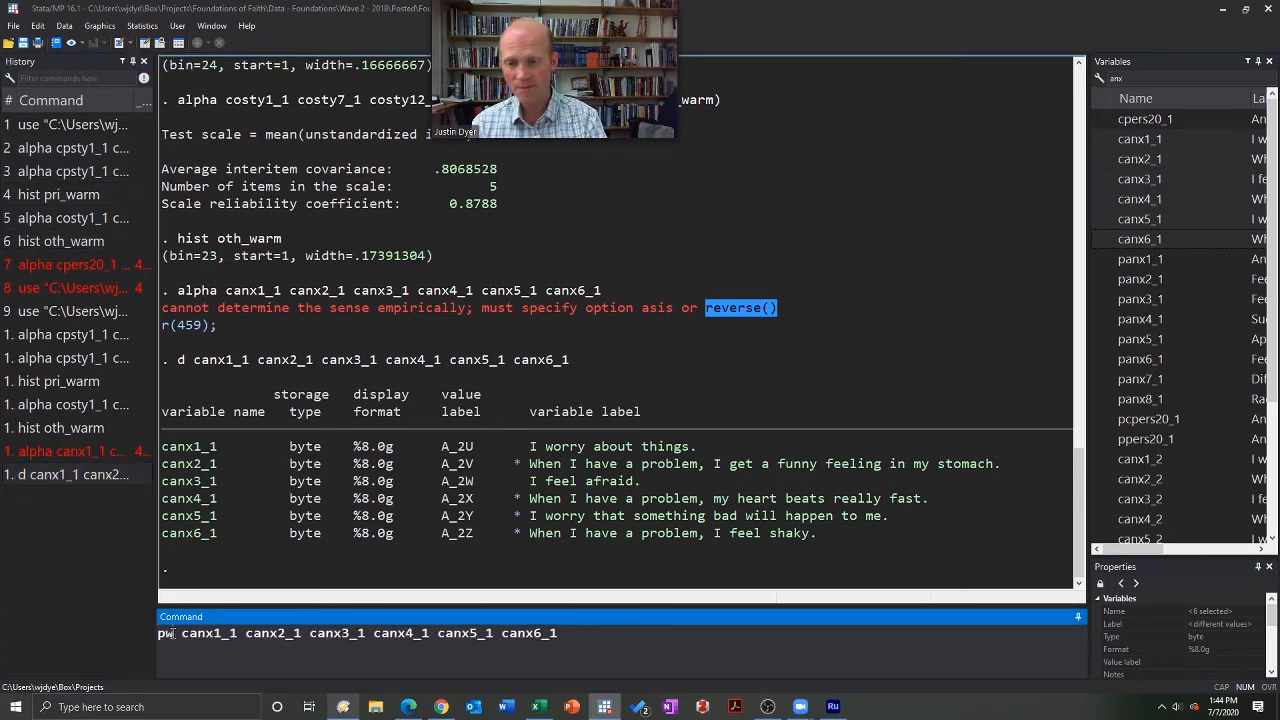
key(BackSpace)
key(BackSpace)
text(rr)
key(Return)
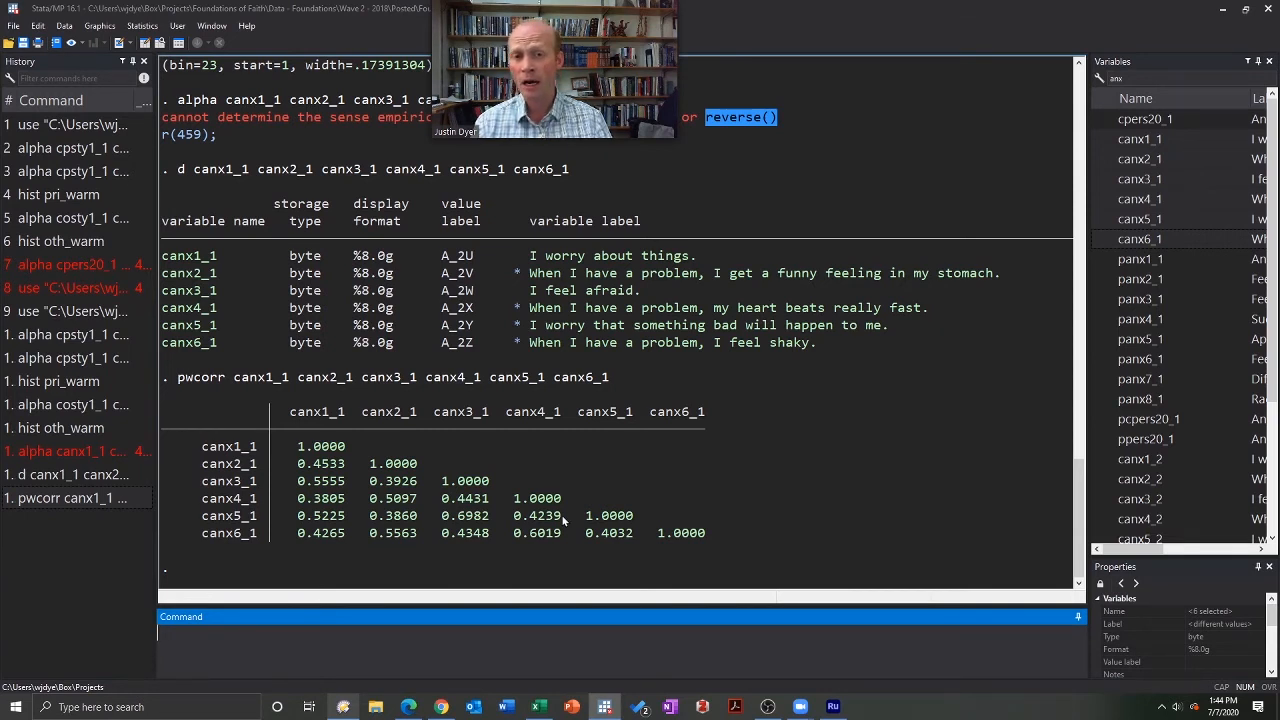
- Rerun alpha on canx1_1 through canx6_1 with the asis option and check the scale reliability coefficient
click(52, 456)
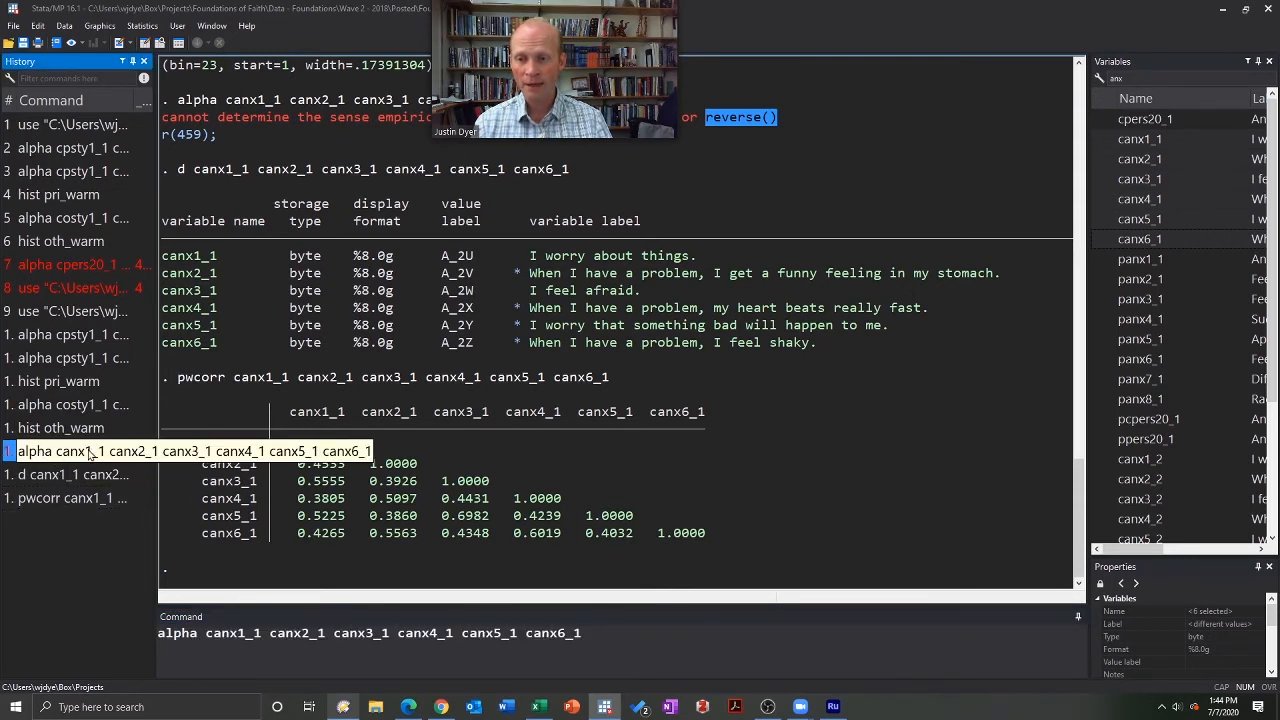
click(635, 637)
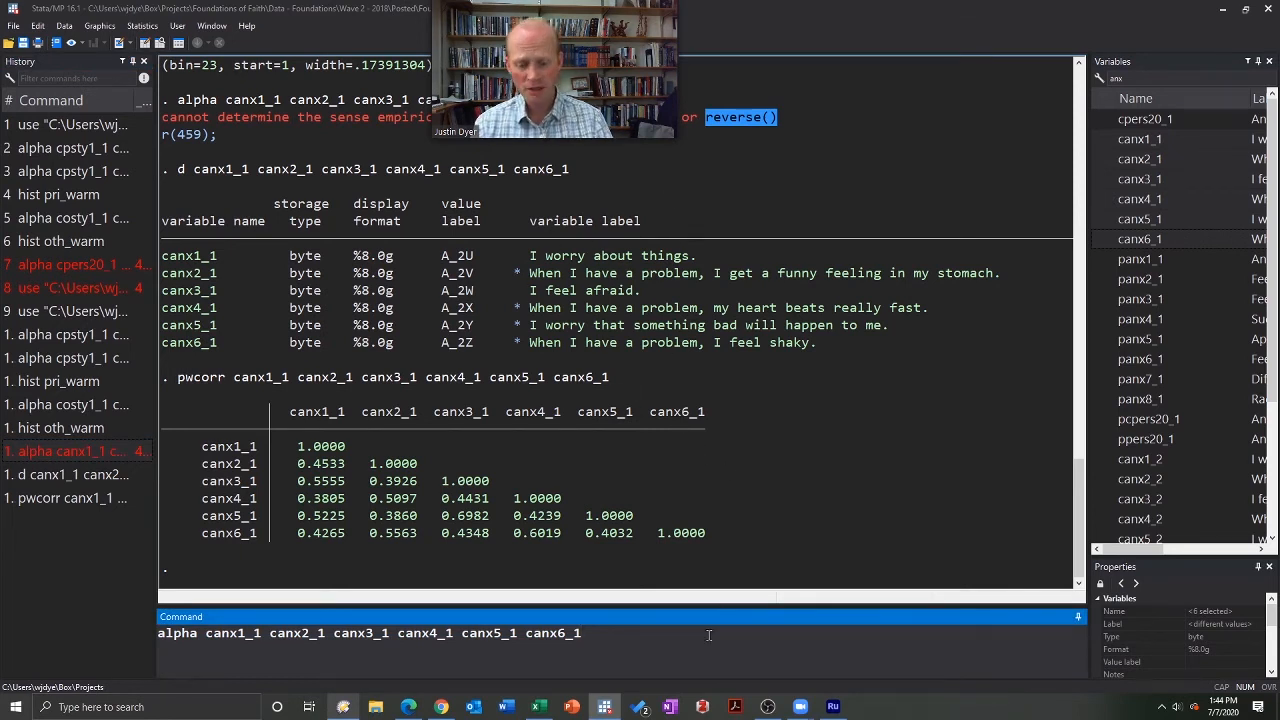
text(, asis)
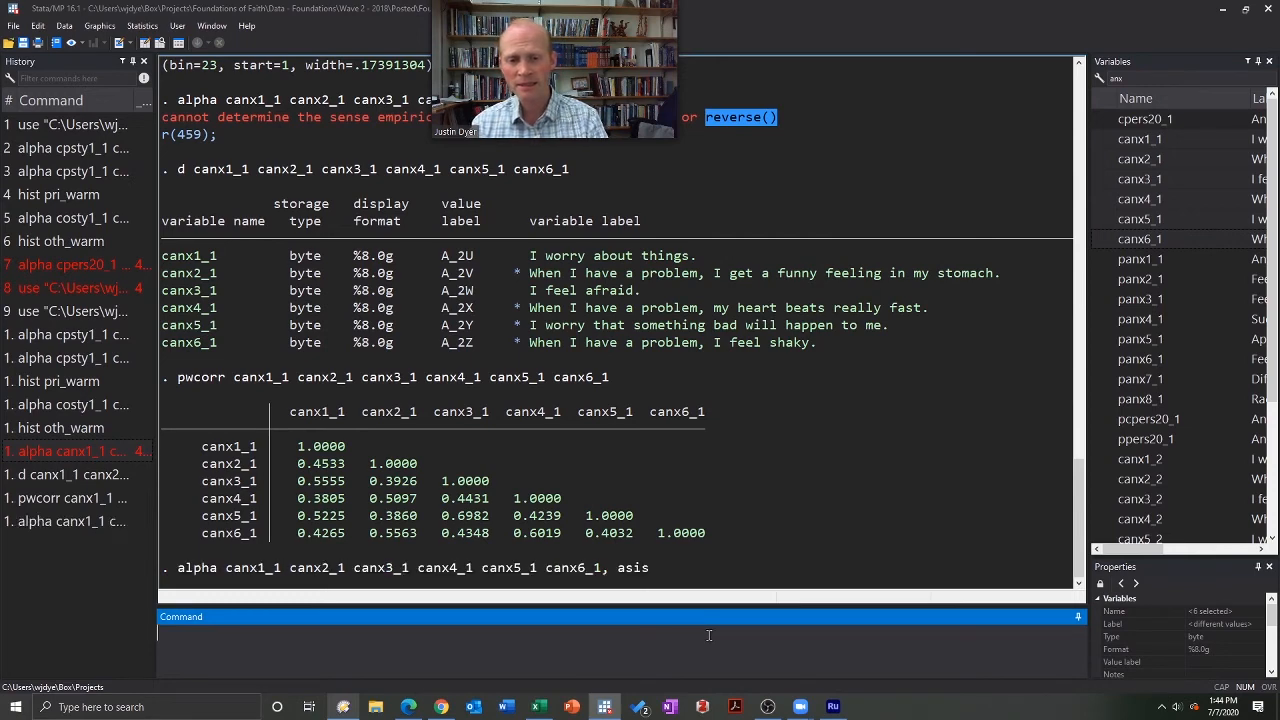
key(Return)
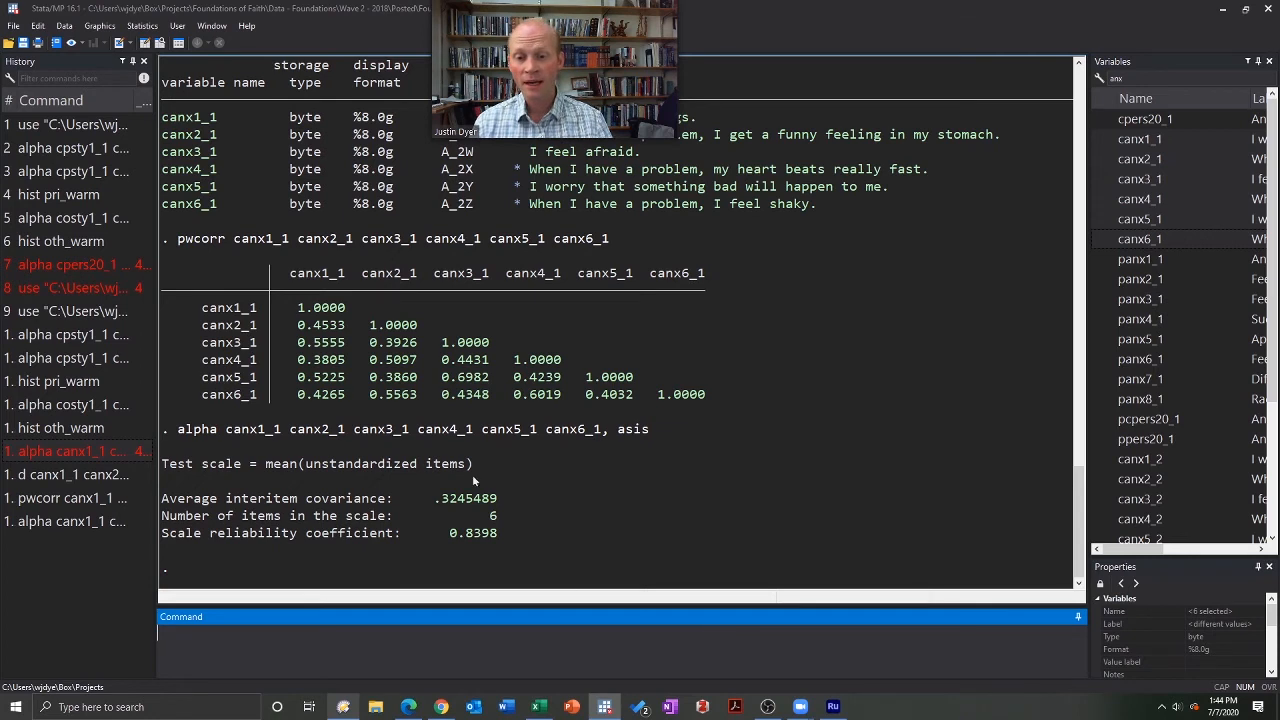
drag(450, 533, 498, 534)
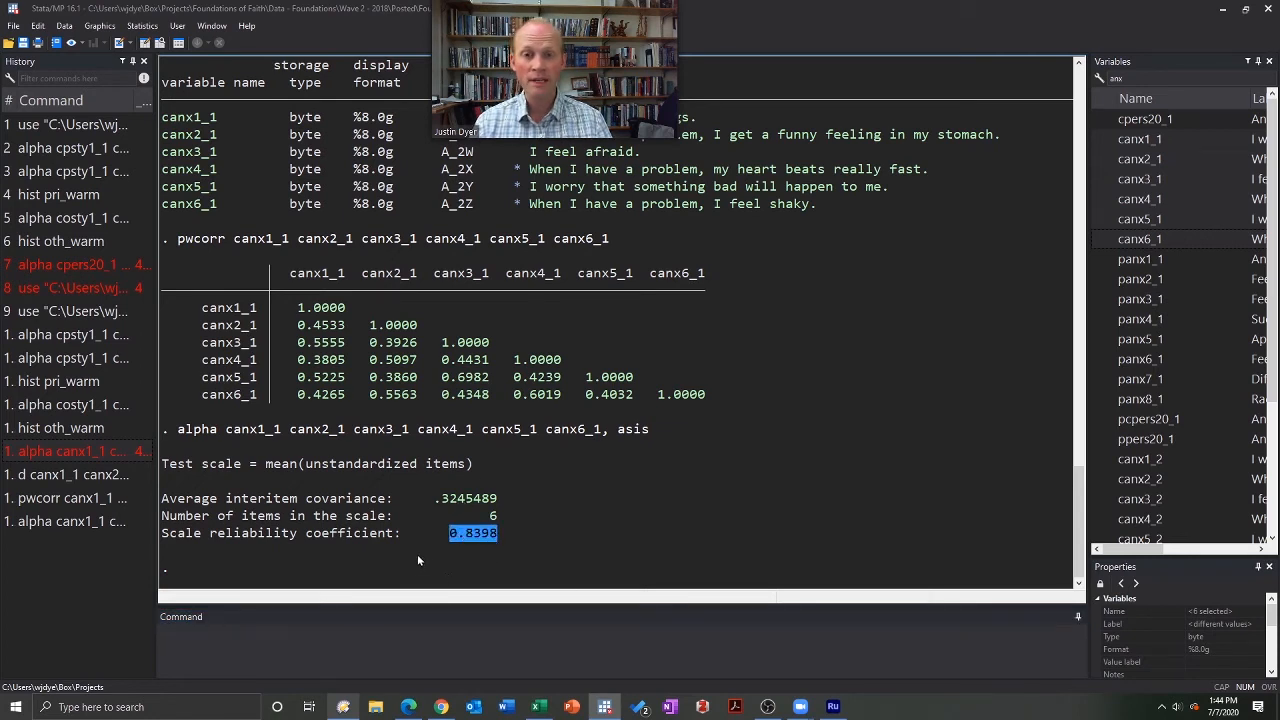
- Run alpha on canx1_1 through canx6_1 with asis gen(anxiety) to create the scale, and select the new anxiety variable
click(60, 521)
click(660, 633)
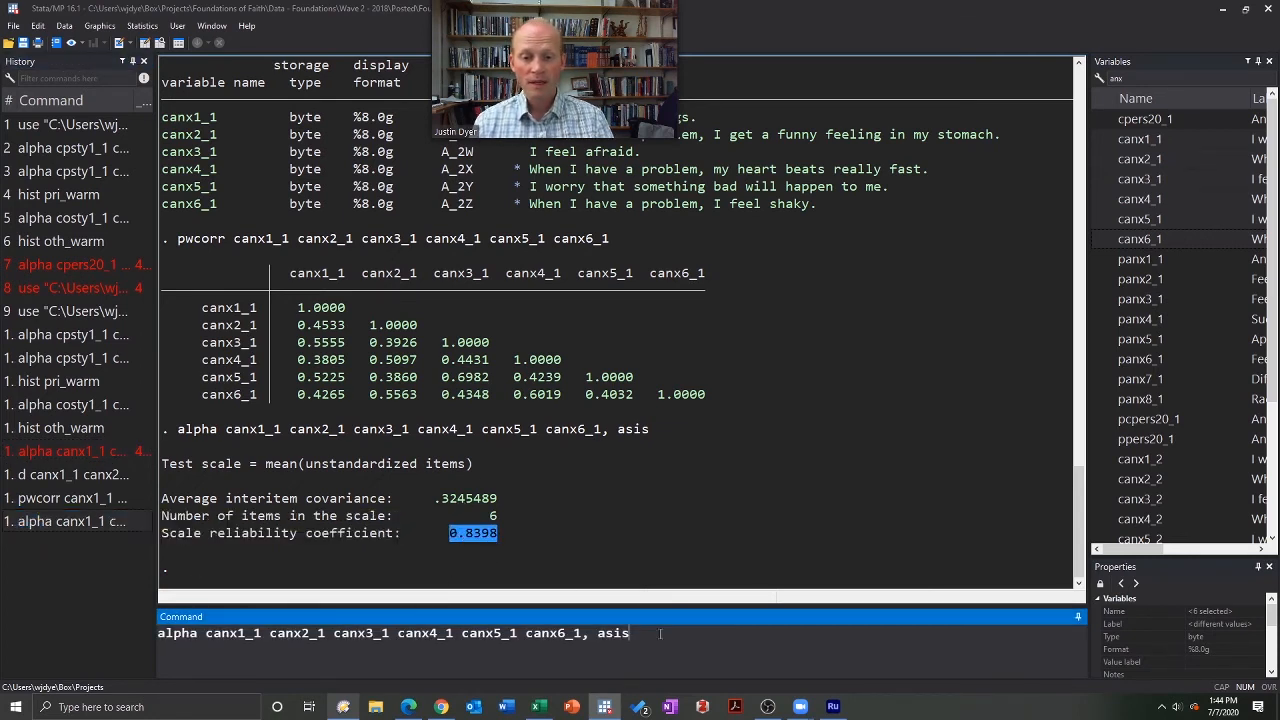
text(g)
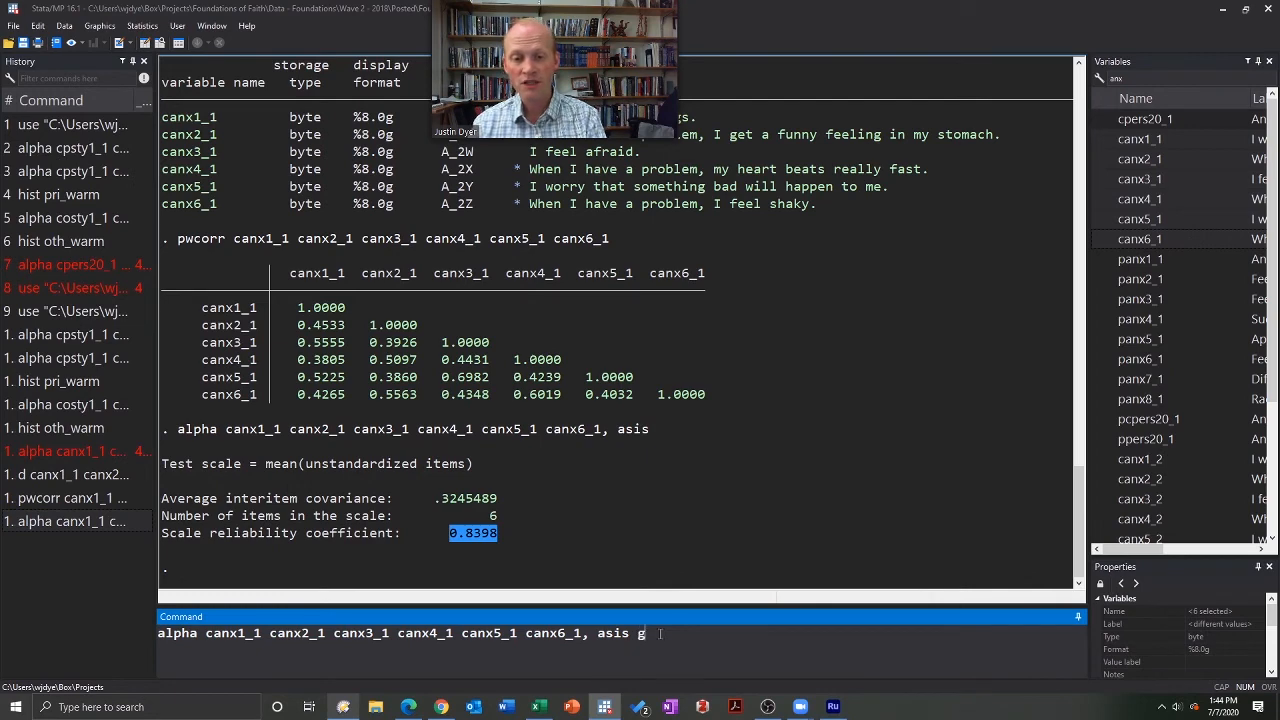
text(en(an))
key(Left)
text(an)
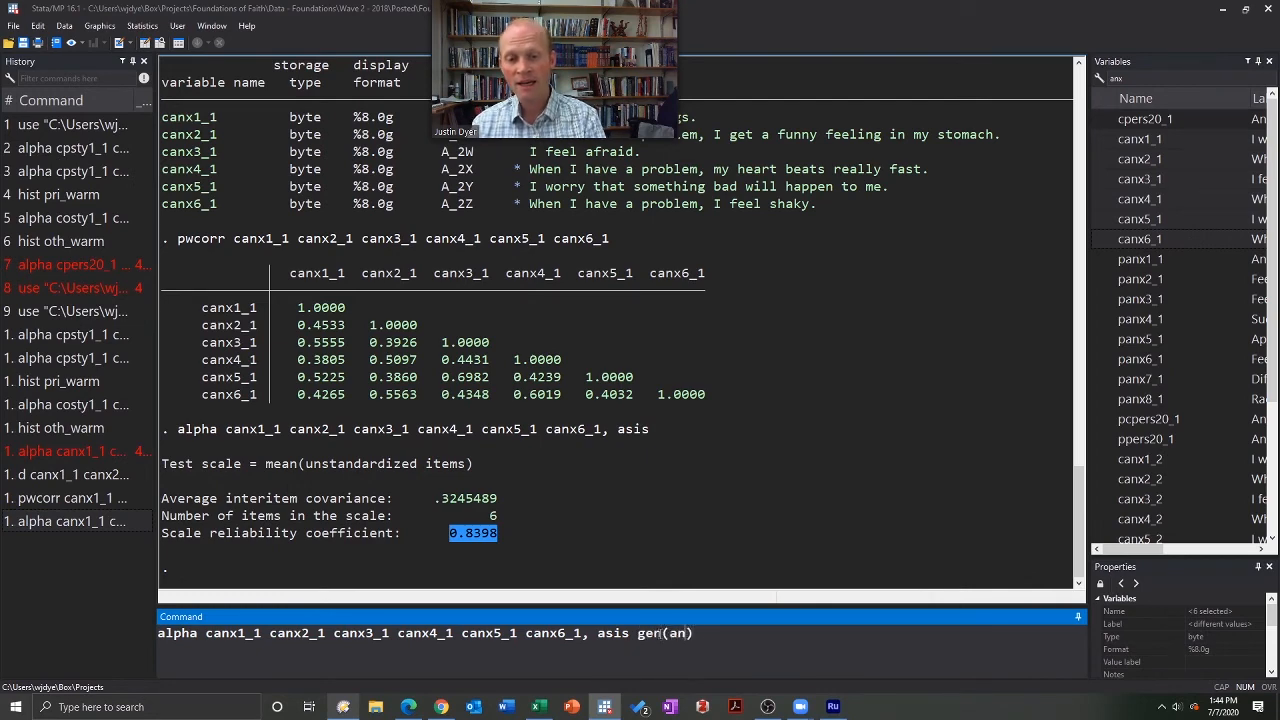
text(xiety)
key(Return)
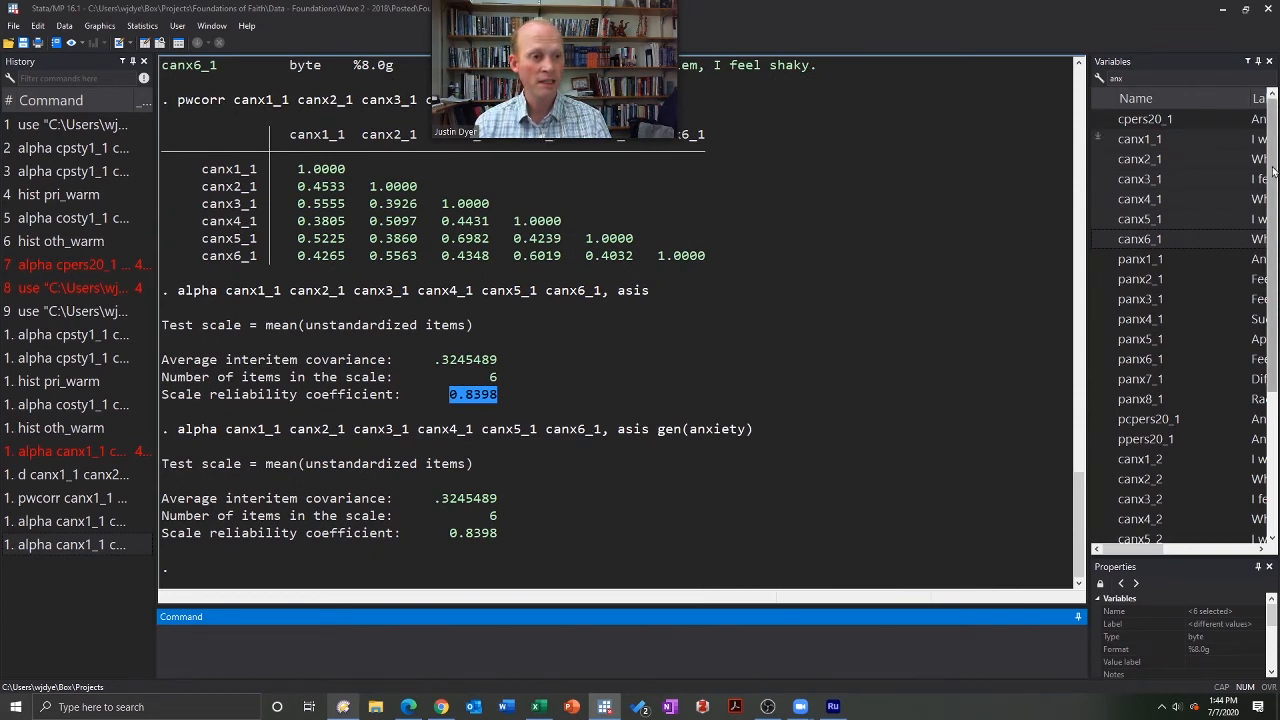
scroll(1273, 172, down, 4)
click(1132, 520)
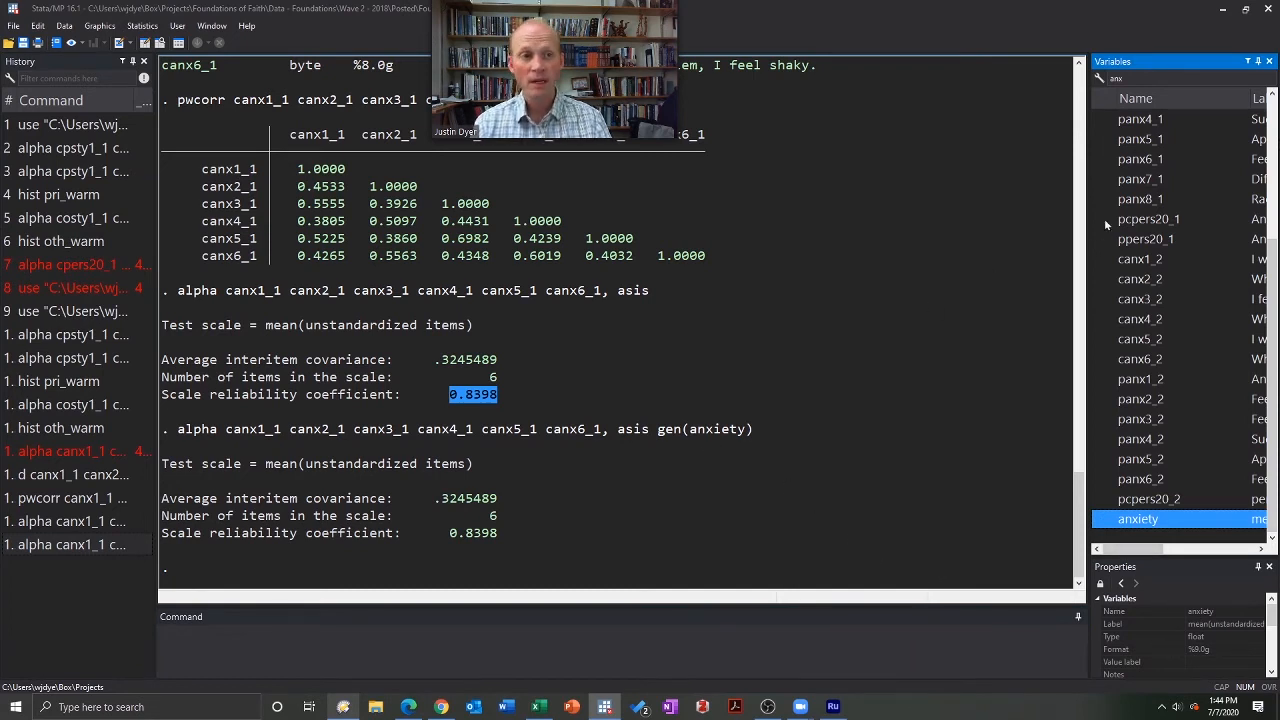
- Filter the variable list by "dep" and select the child depression items cdep1_1 through cdep21_1
click(1143, 78)
text(dpe)
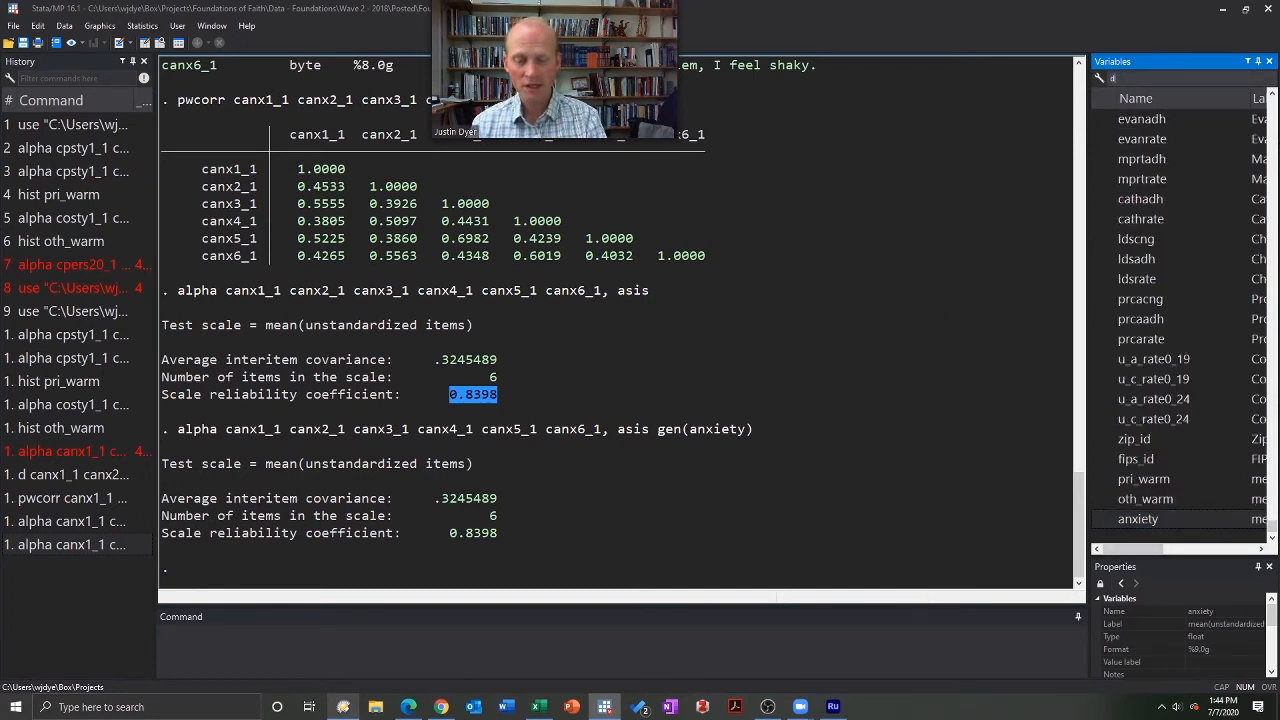
key(BackSpace)
key(BackSpace)
text(ep)
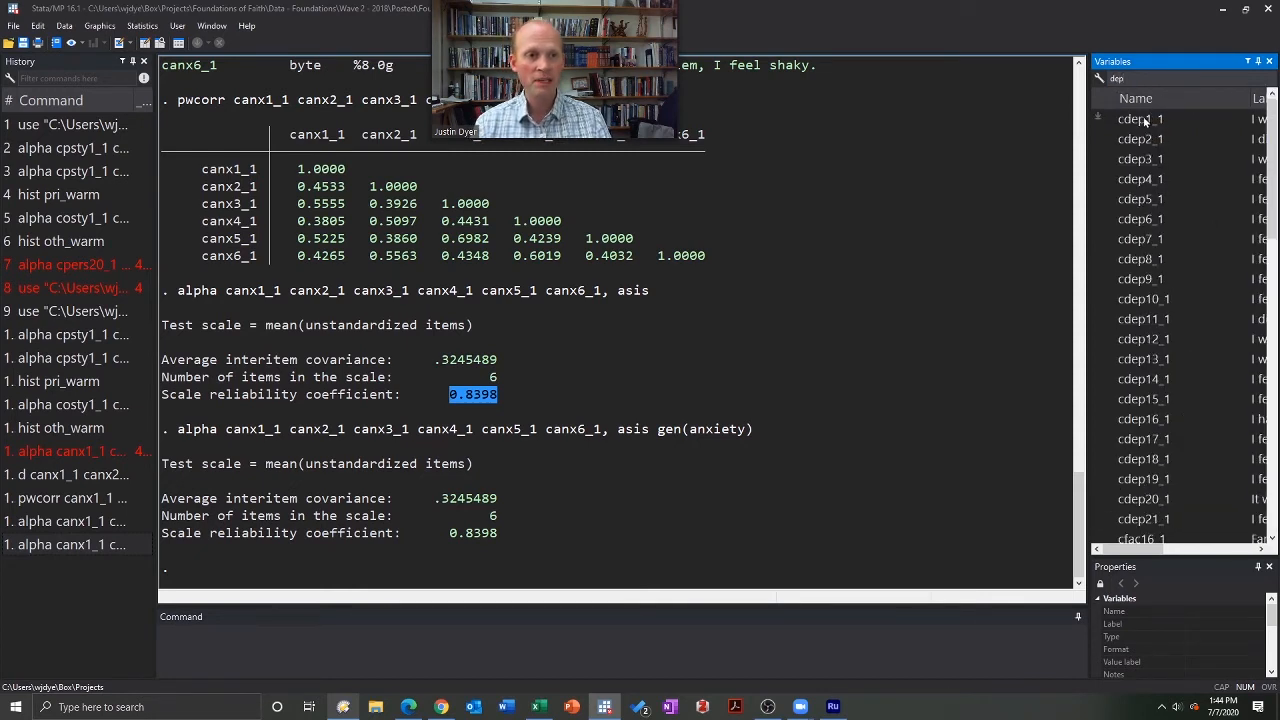
click(1148, 120)
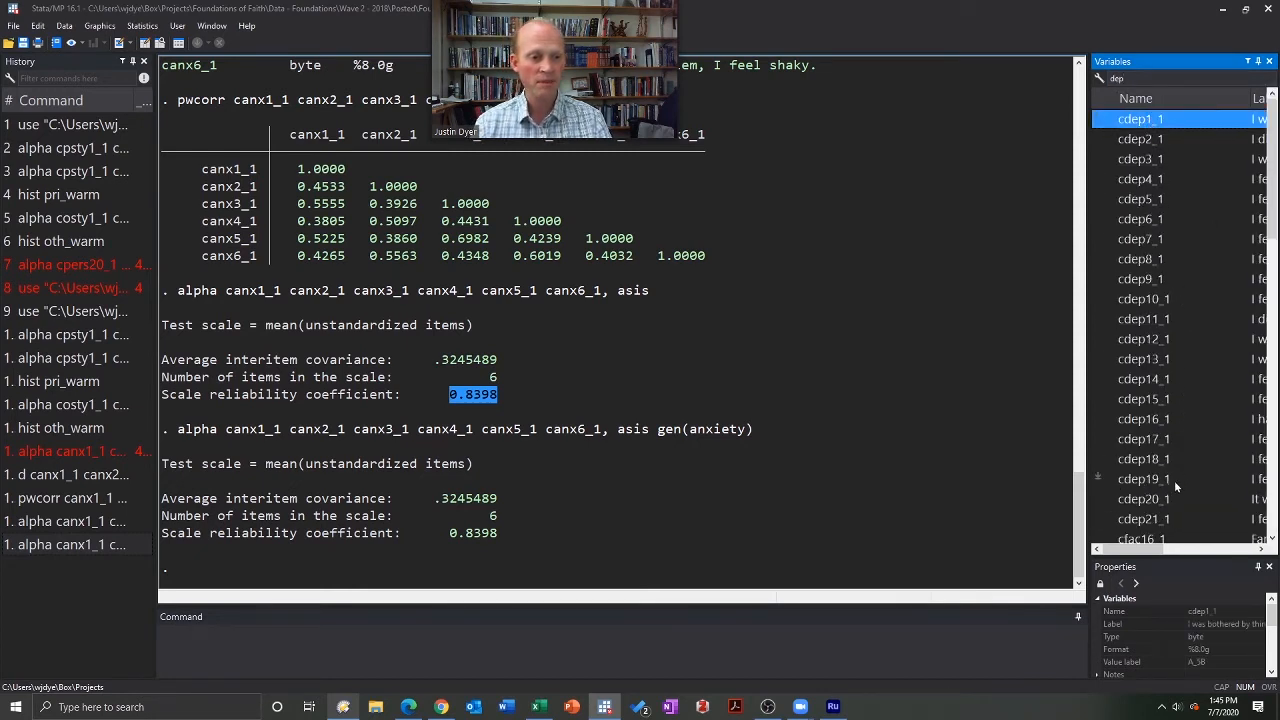
scroll(1174, 480, down, 1)
shift+click(1155, 460)
click(715, 661)
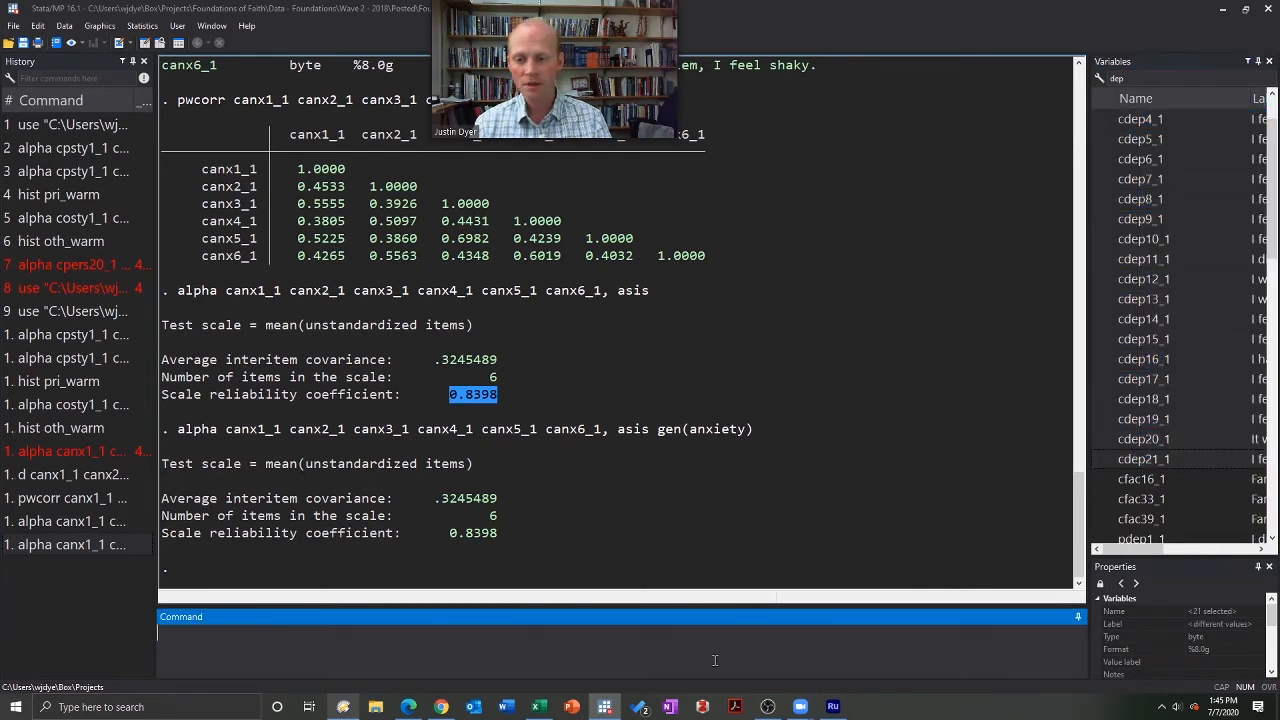
- Run alpha on cdep1_1 through cdep21_1 and check the reliability coefficient and the list of reversed items
text(alpha)
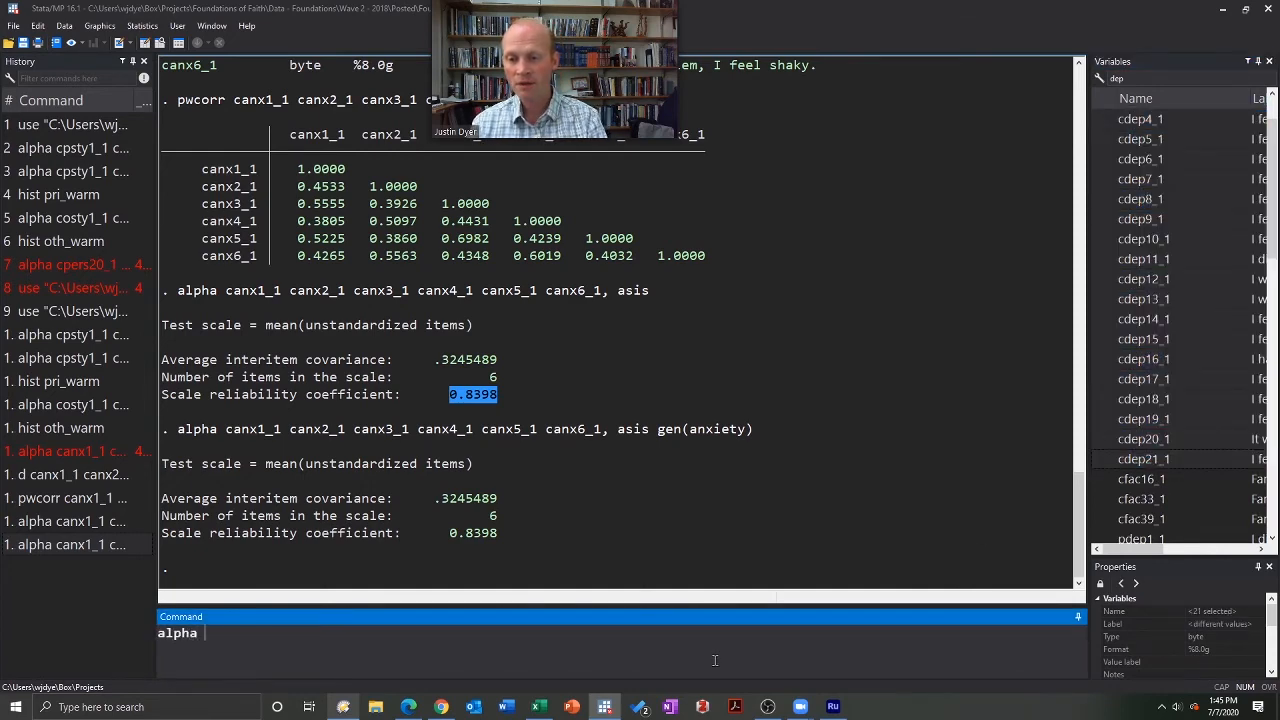
text(cdep1_1 cdep2_1 cdep3_1 cdep4_1 cdep5_1 cdep6_1 cdep7_1 cdep8_1 cdep9_1 cdep10_1 cdep11_1 cdep12_1 cdep13_1 cdep14_1 cdep15_1 cdep16_1 cdep17_1 cdep18_1 cdep19_1 cdep20_1 cdep21_1)
key(Return)
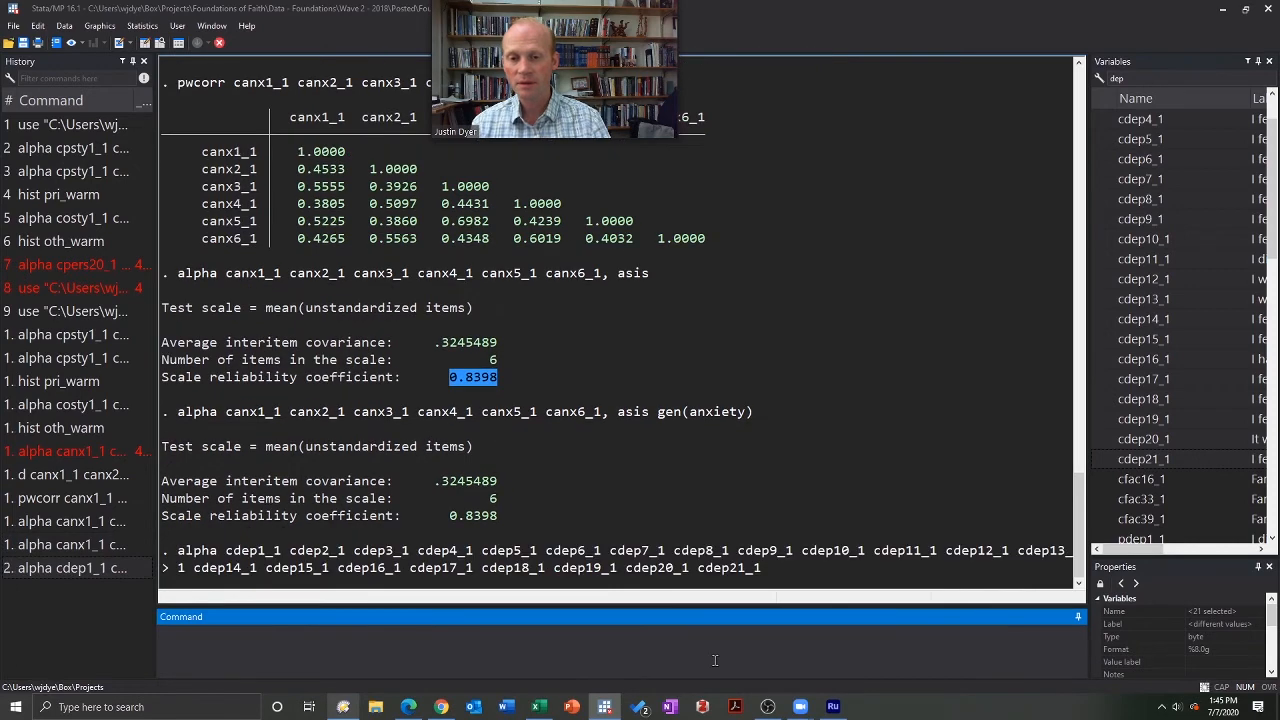
drag(443, 533, 498, 533)
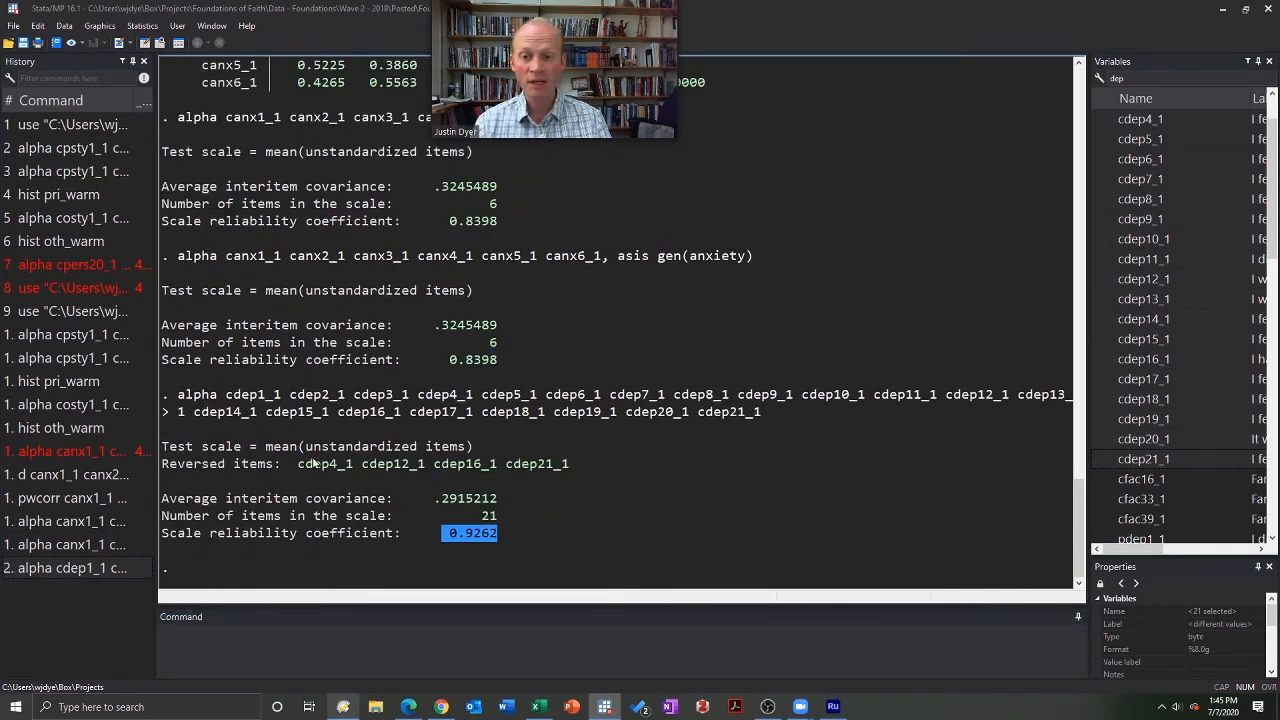
drag(298, 464, 562, 468)
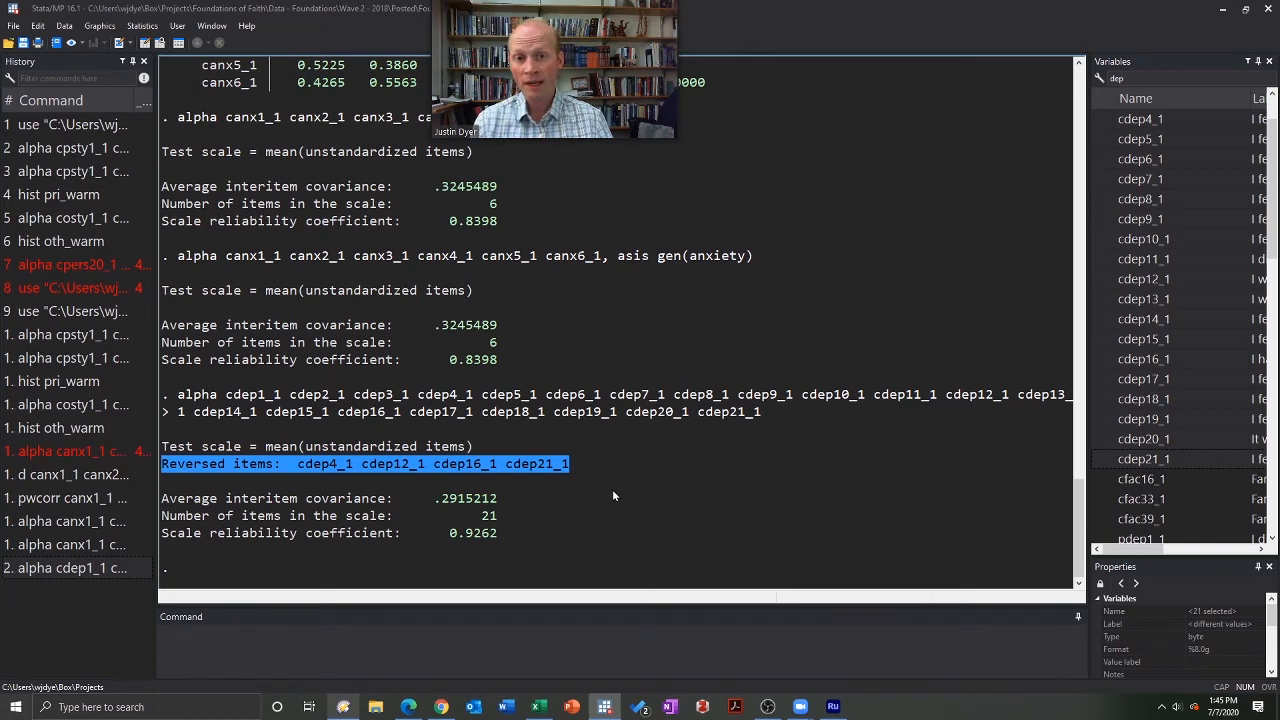
- Describe the reversed items cdep4_1, cdep12_1, cdep16_1 and cdep21_1 with the d command and read their variable labels
click(414, 460)
drag(297, 464, 570, 470)
key(ctrl+c)
click(379, 648)
text(d)
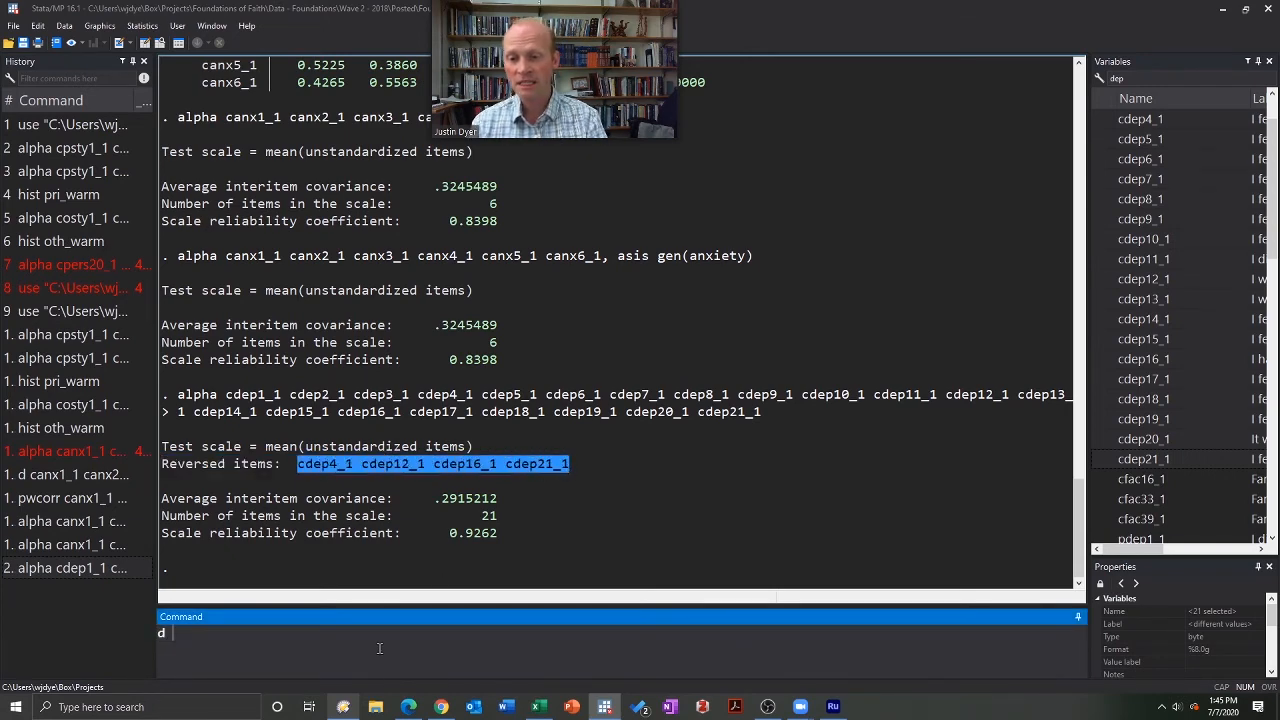
key(ctrl+v)
key(Return)
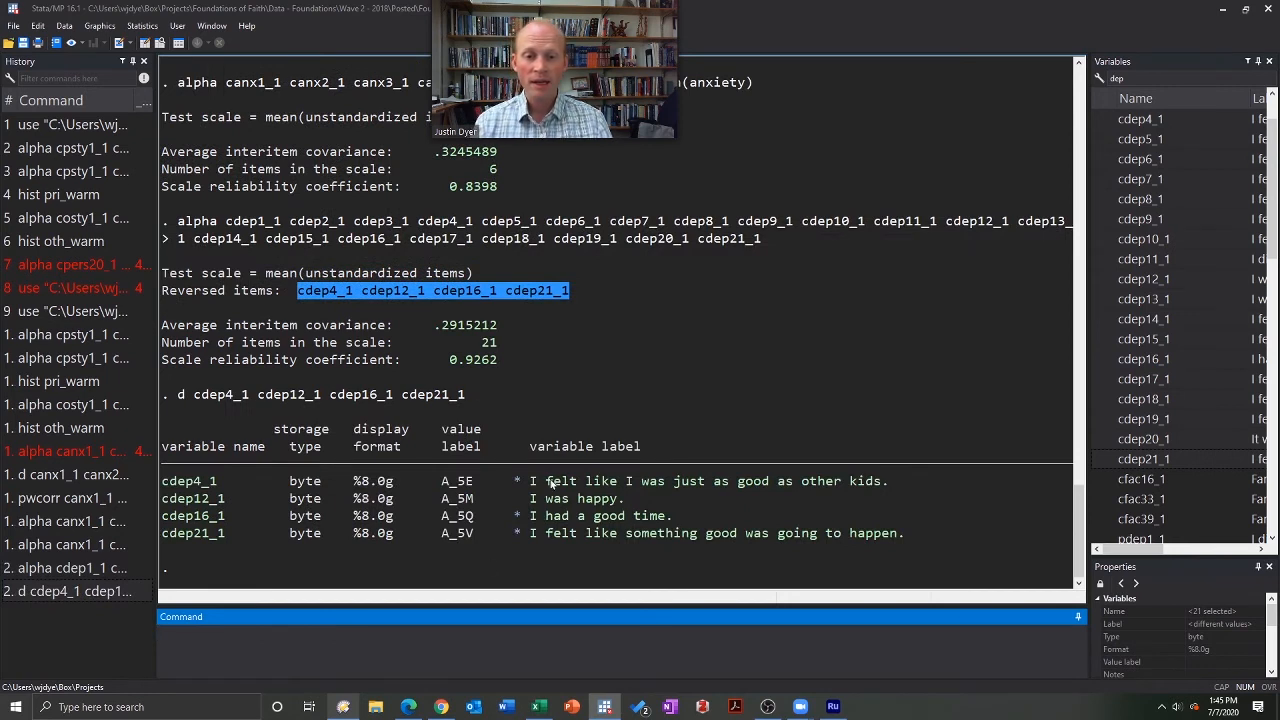
drag(530, 484, 623, 485)
drag(658, 486, 866, 486)
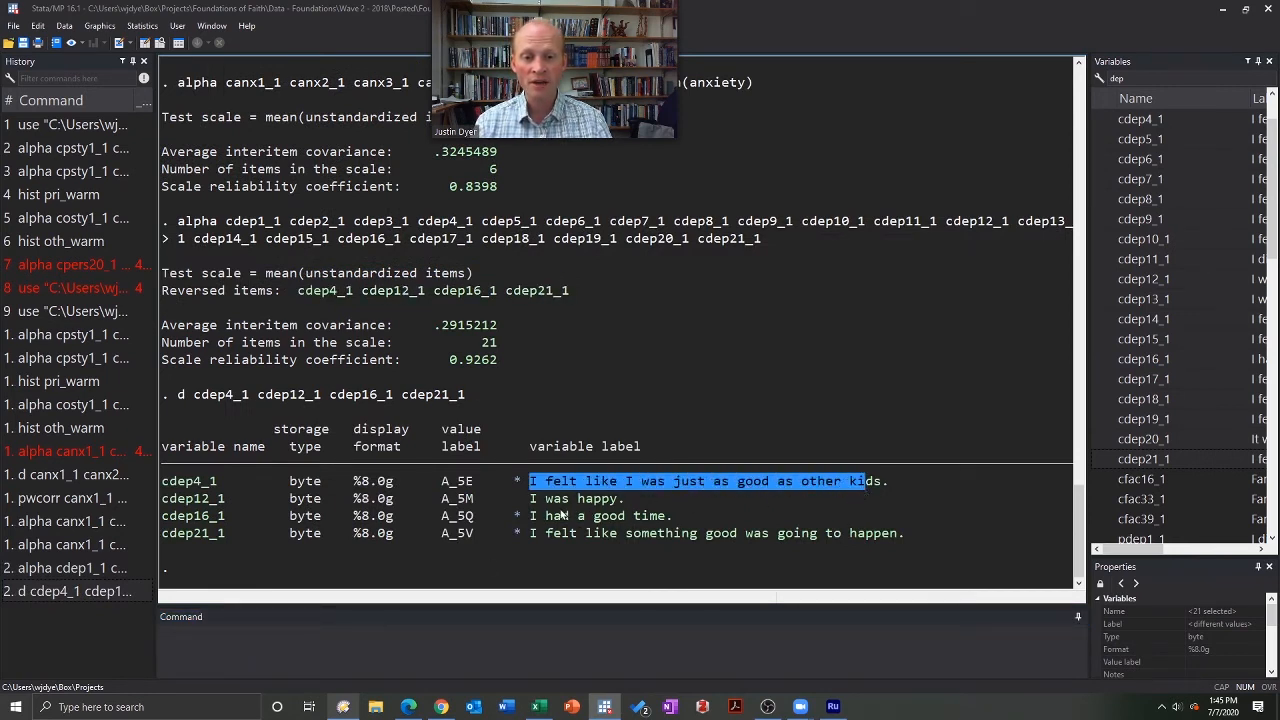
drag(546, 512, 643, 514)
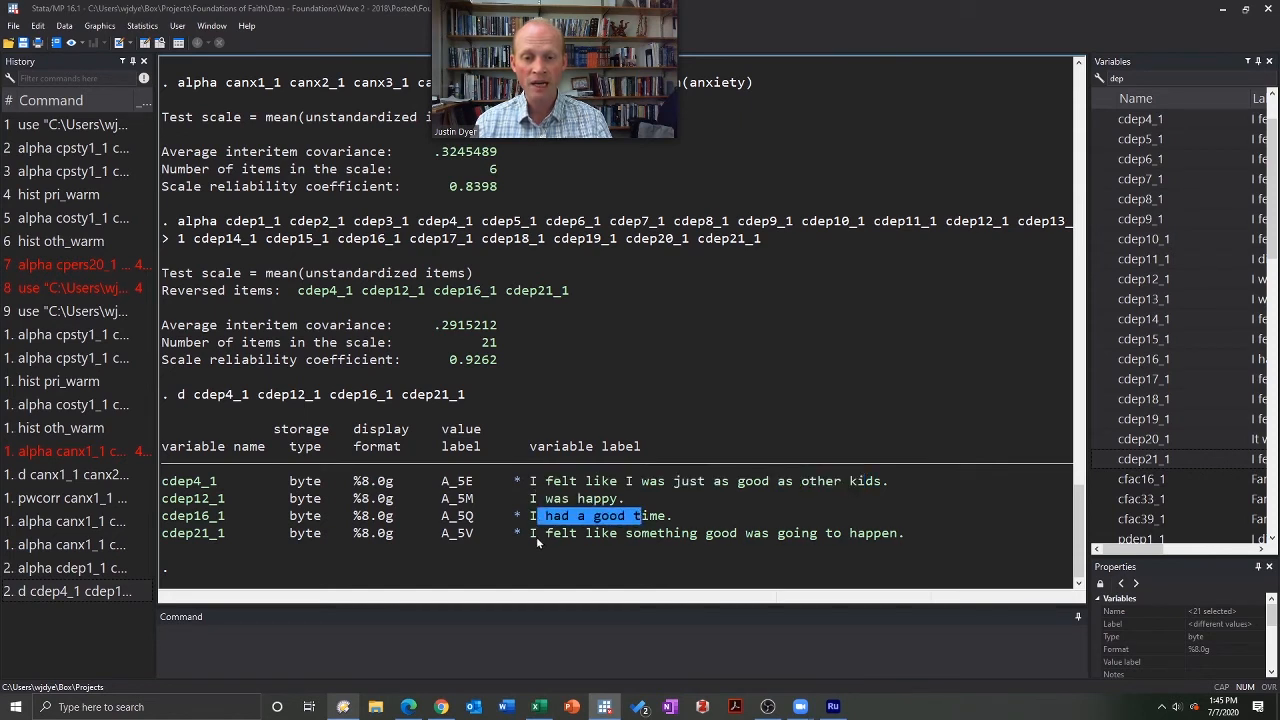
drag(540, 538, 880, 537)
click(881, 537)
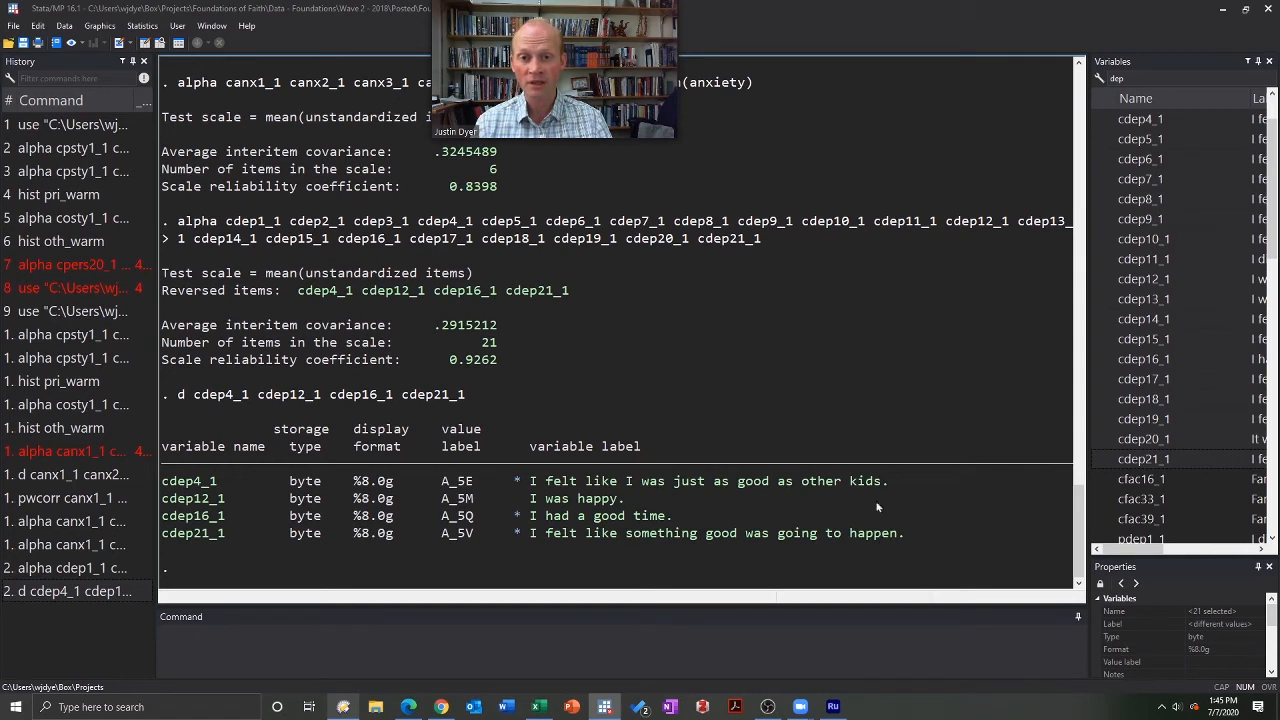
- Describe cdep1_1 through cdep4_1 with the d command, reusing the variable names from the alpha output
drag(226, 225, 755, 245)
click(755, 245)
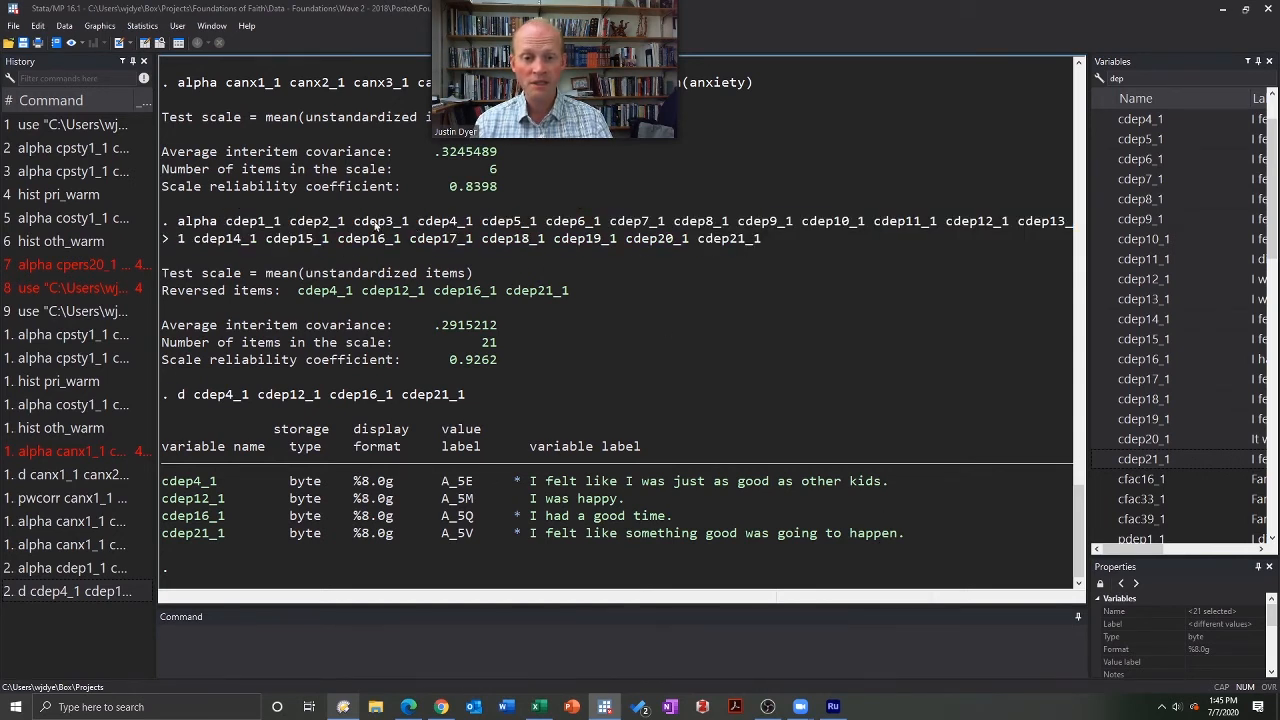
drag(226, 225, 472, 227)
key(ctrl+c)
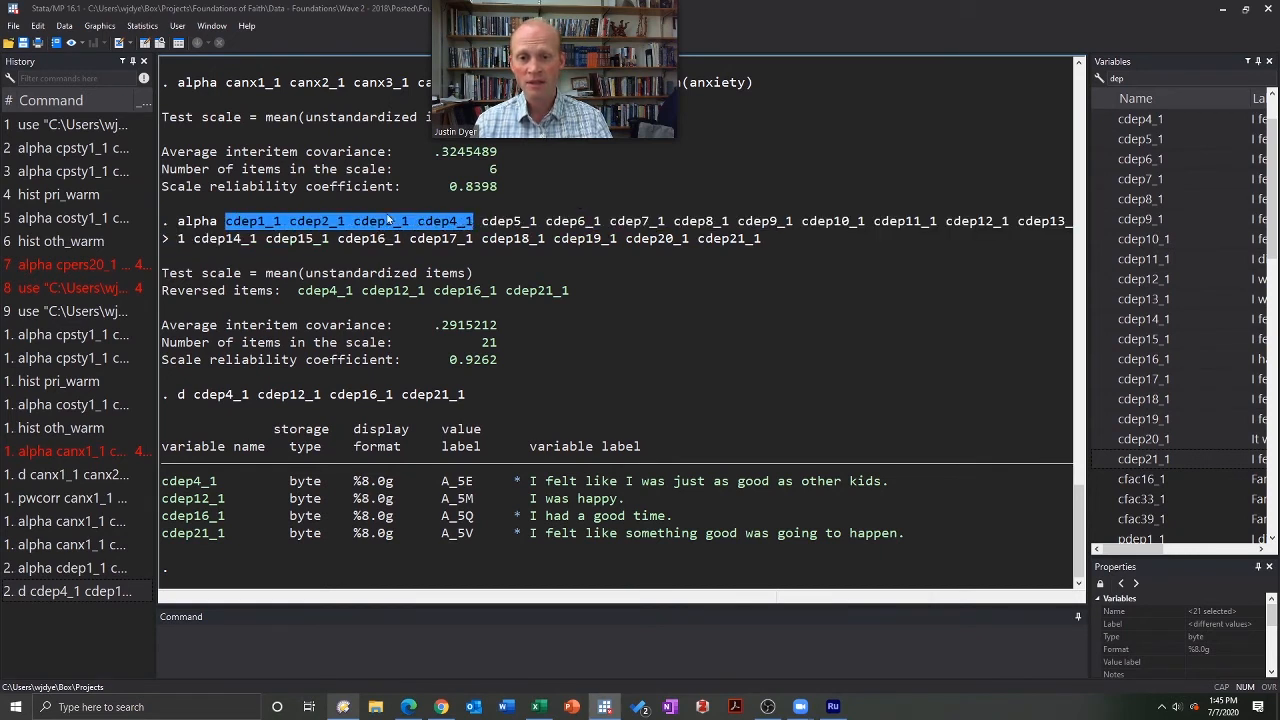
click(309, 649)
text(d)
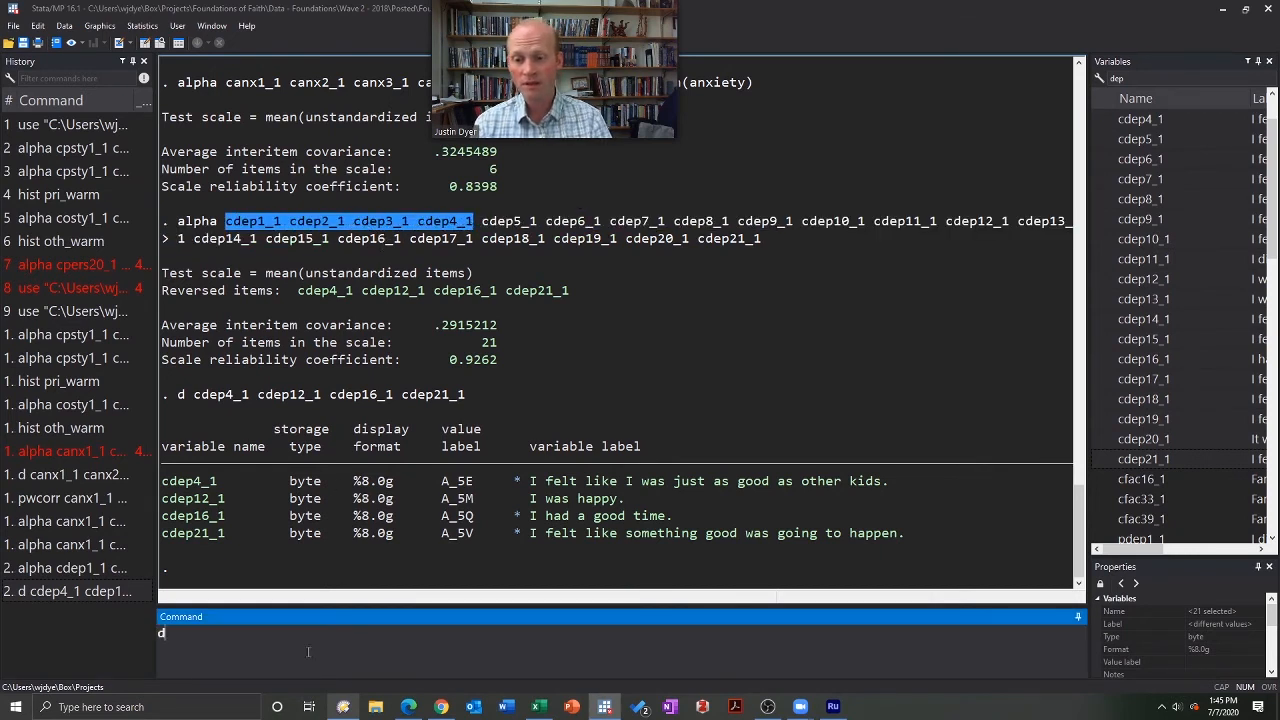
key(ctrl+v)
key(Return)
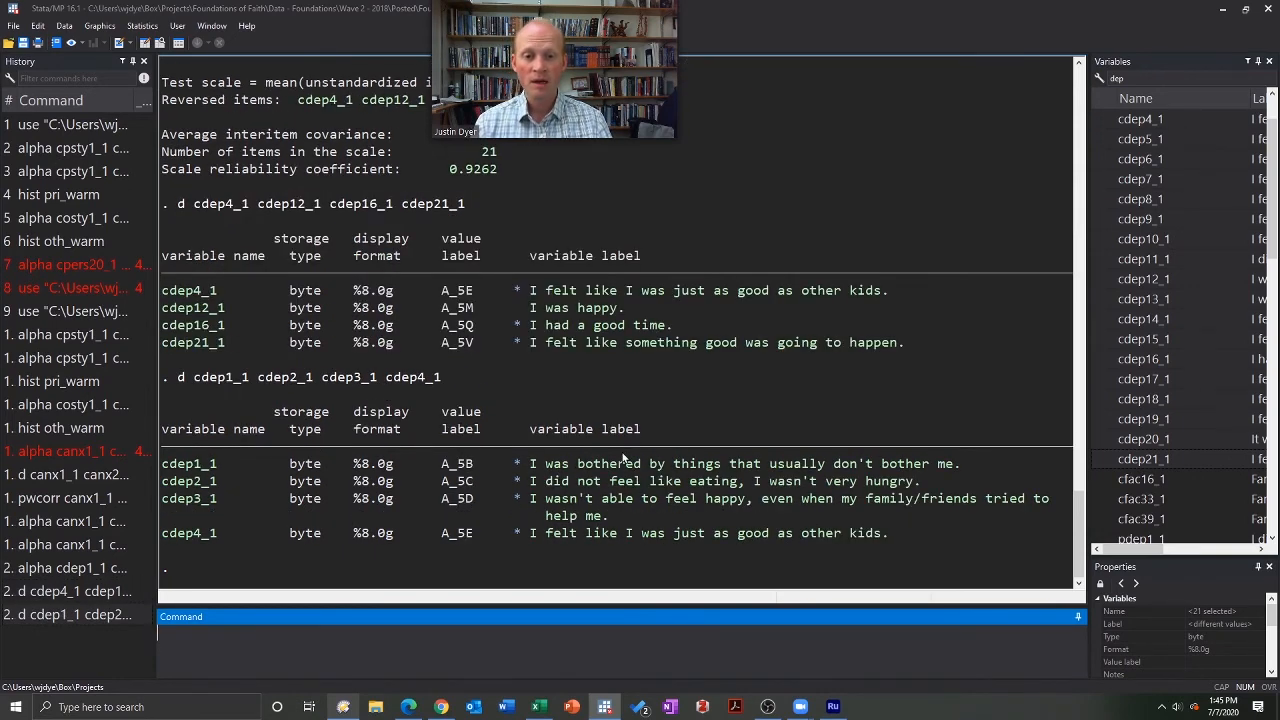
- Compare the label wording of cdep1_1, cdep2_1 and cdep3_1 with that of cdep4_1 to judge the direction of each item
drag(618, 464, 762, 465)
drag(650, 481, 739, 481)
drag(602, 498, 705, 497)
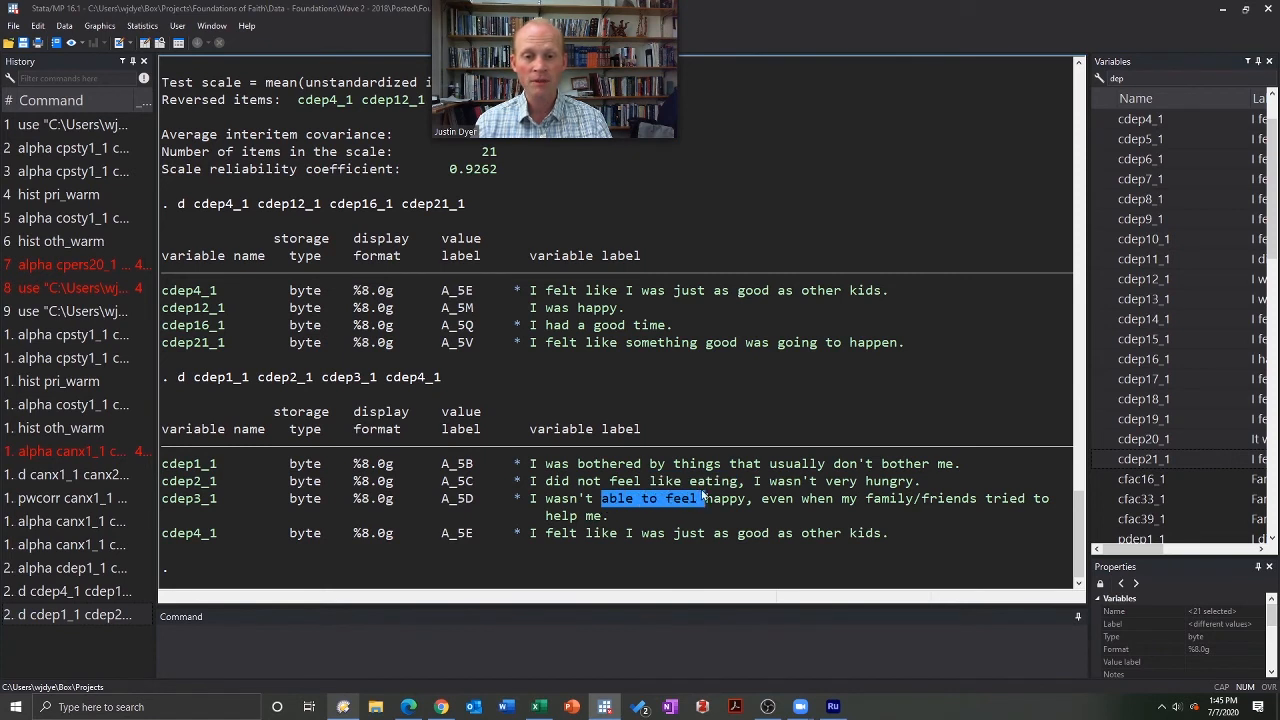
drag(572, 535, 715, 537)
click(715, 537)
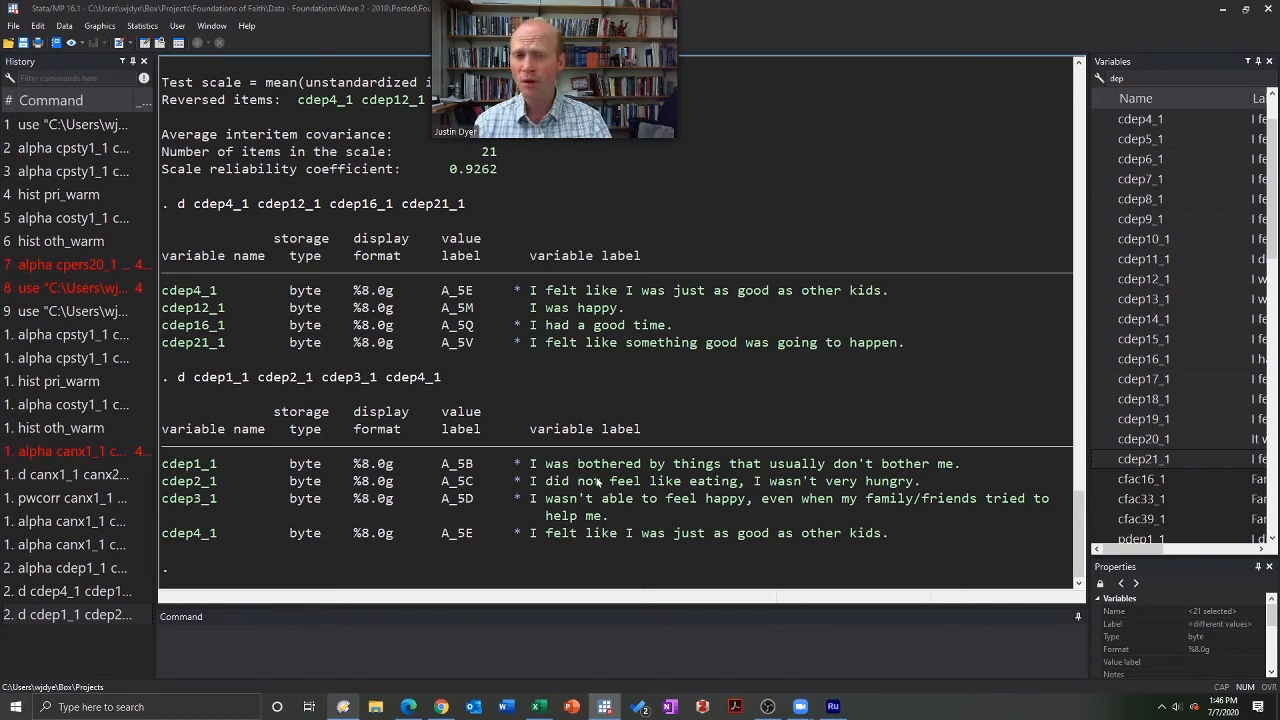
drag(577, 533, 652, 536)
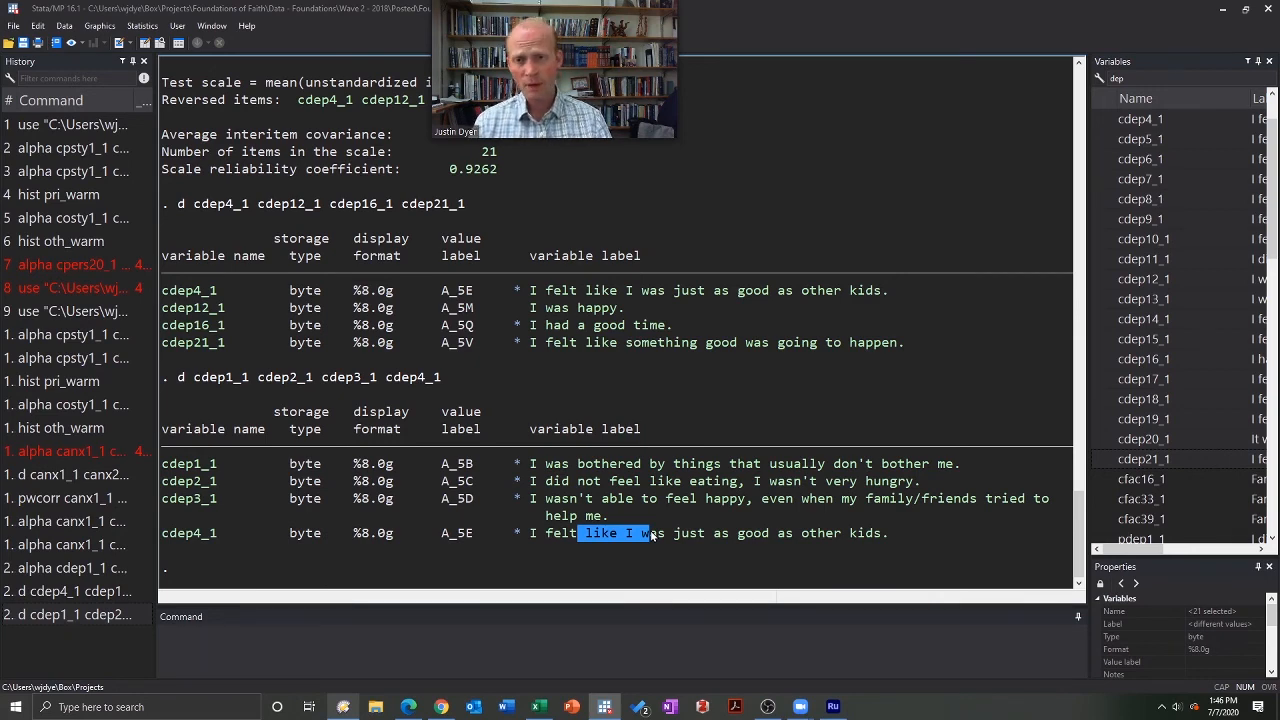
- Review the error from the first alpha run on the canx items, reading its wording about the asis and reverse() options
scroll(564, 314, up, 20)
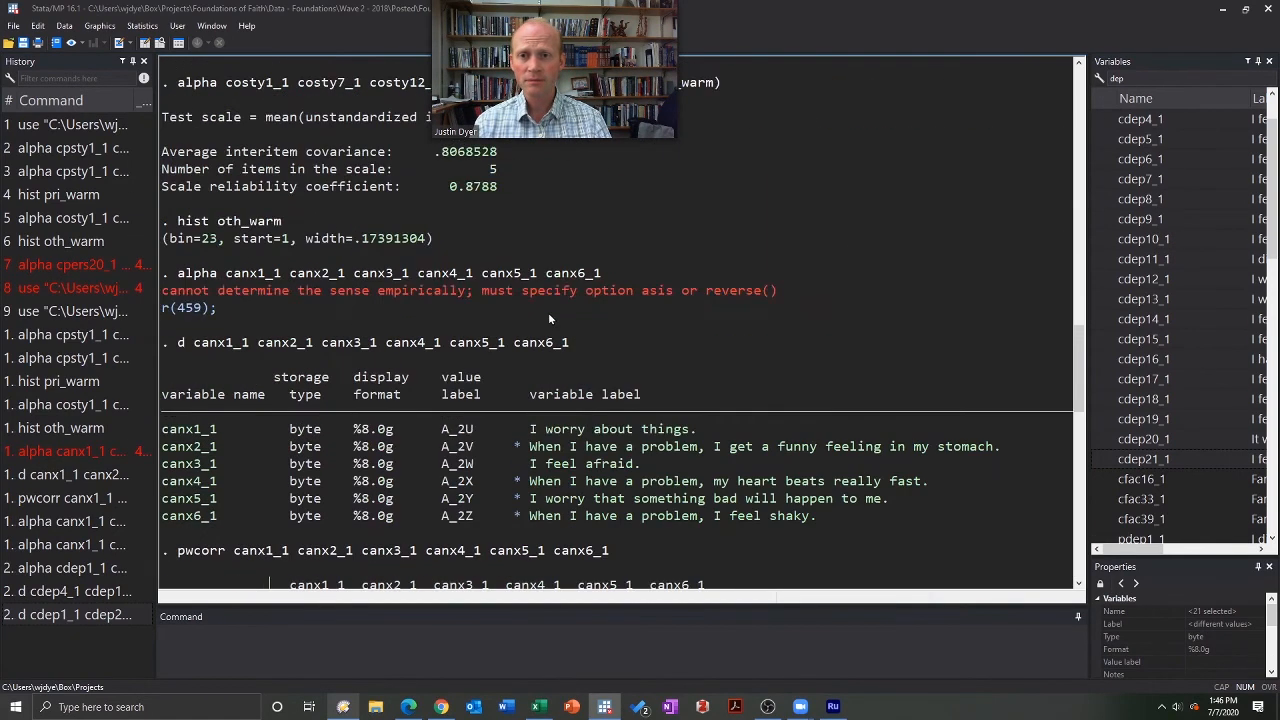
drag(495, 296, 378, 298)
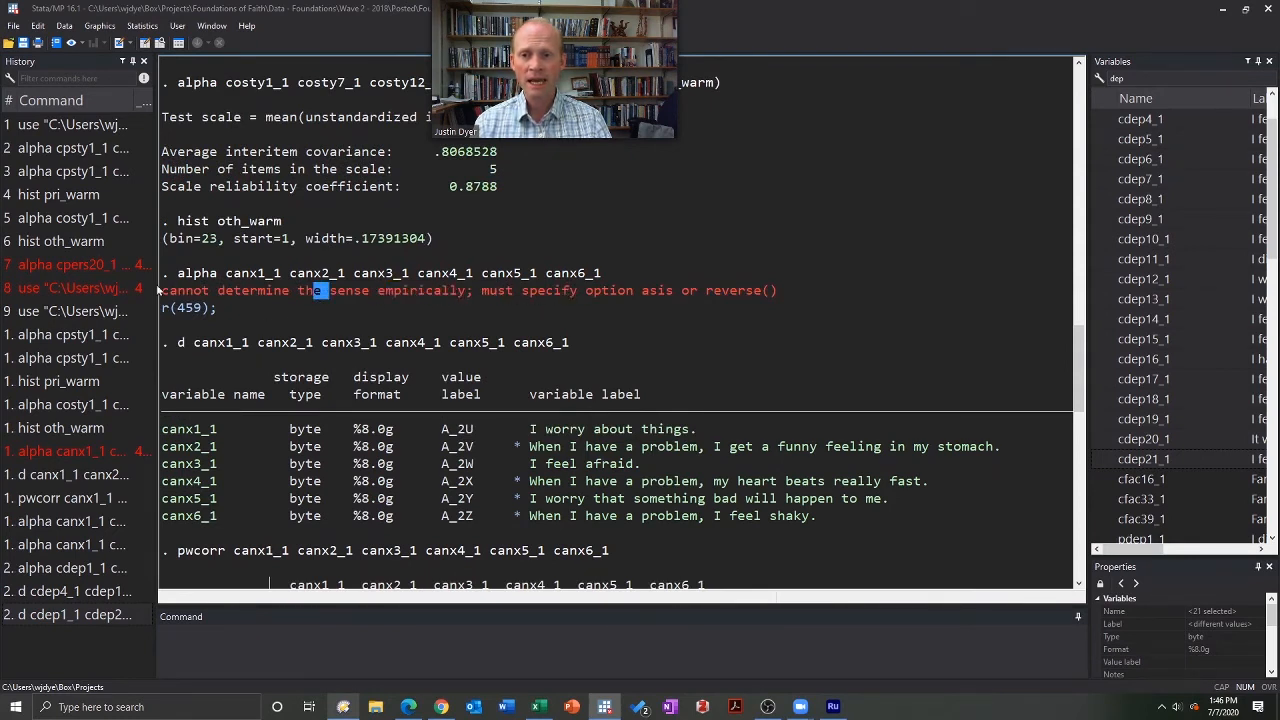
drag(162, 291, 593, 292)
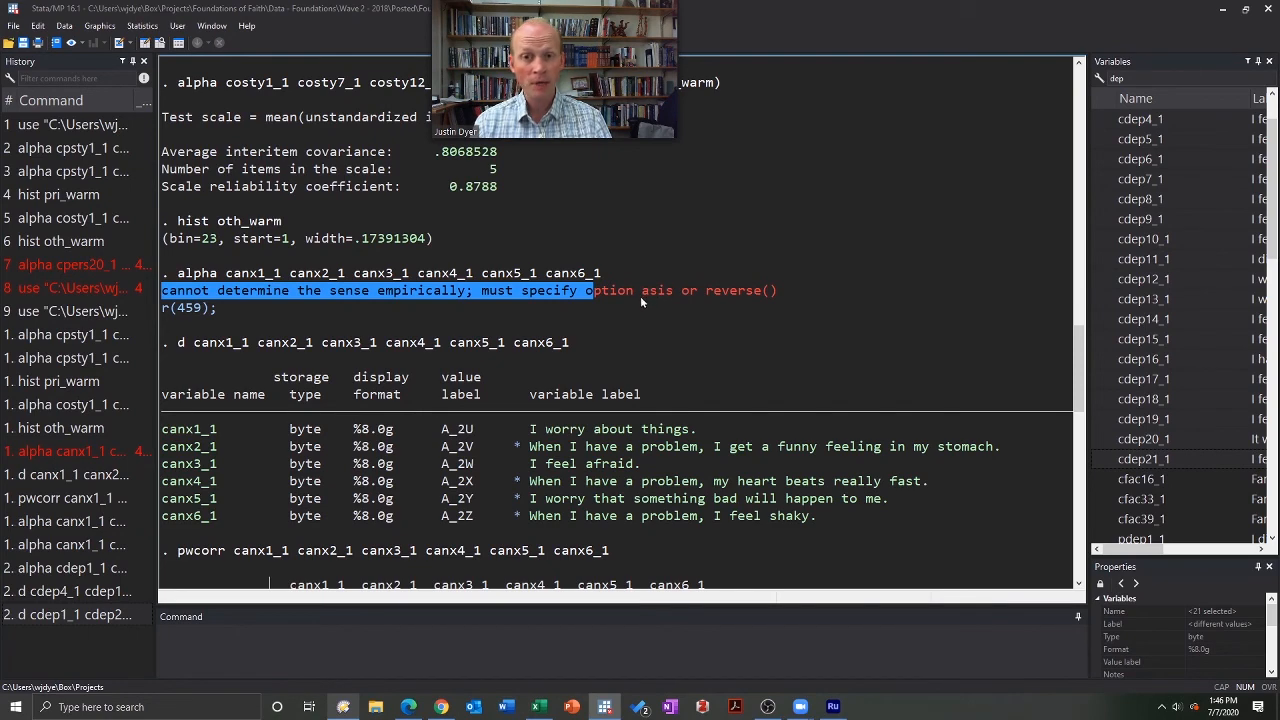
double_click(708, 290)
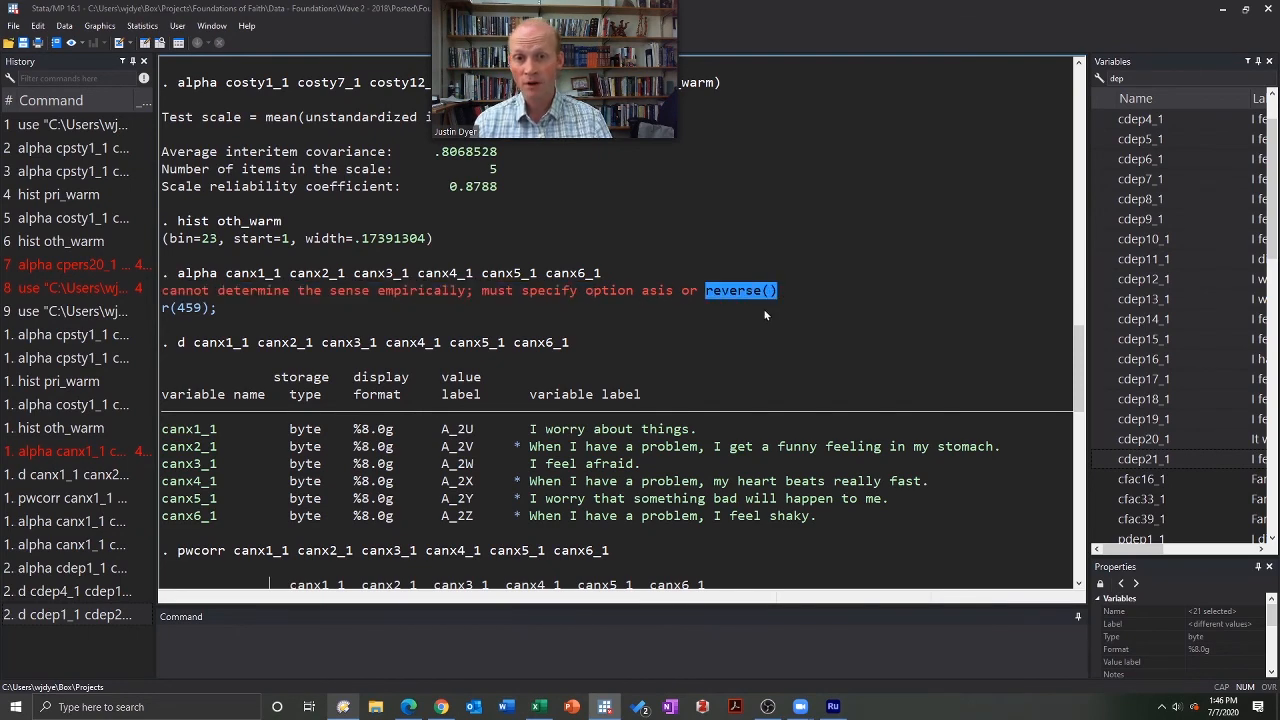
scroll(758, 330, down, 6)
scroll(755, 340, down, 13)
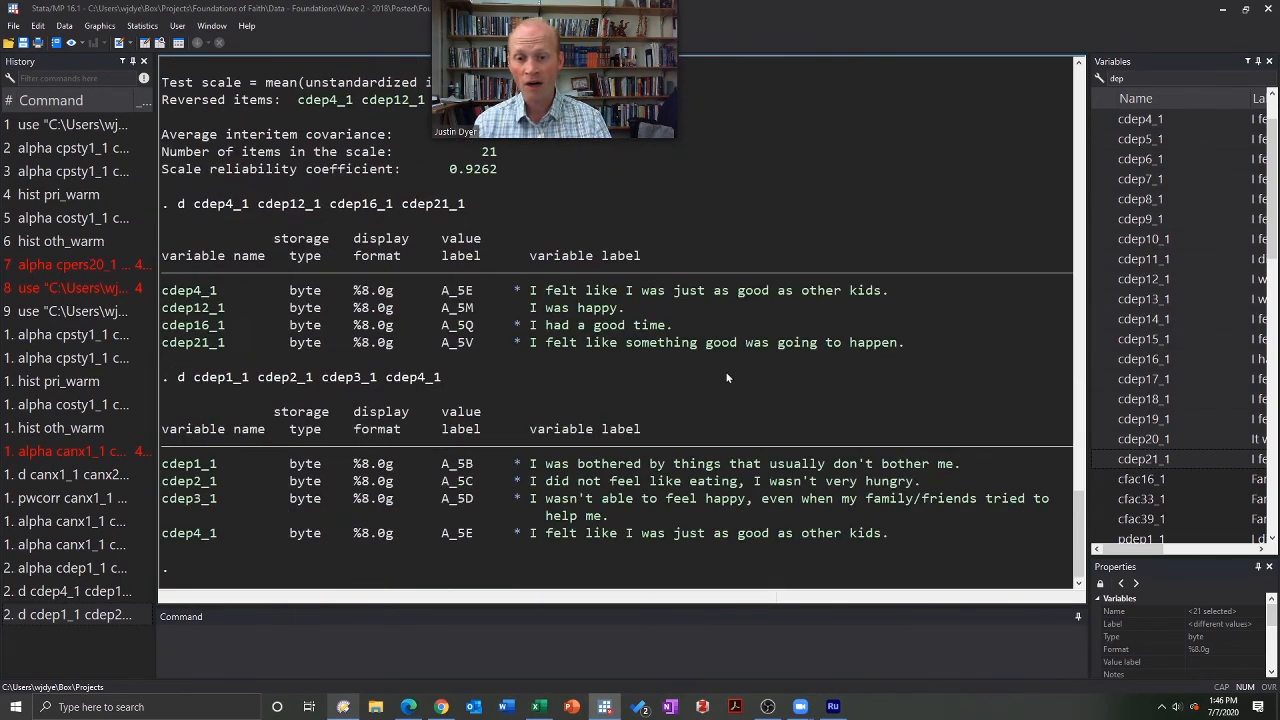
- Reuse the earlier alpha command for cdep1_1 through cdep21_1 and append an empty r() option
click(303, 628)
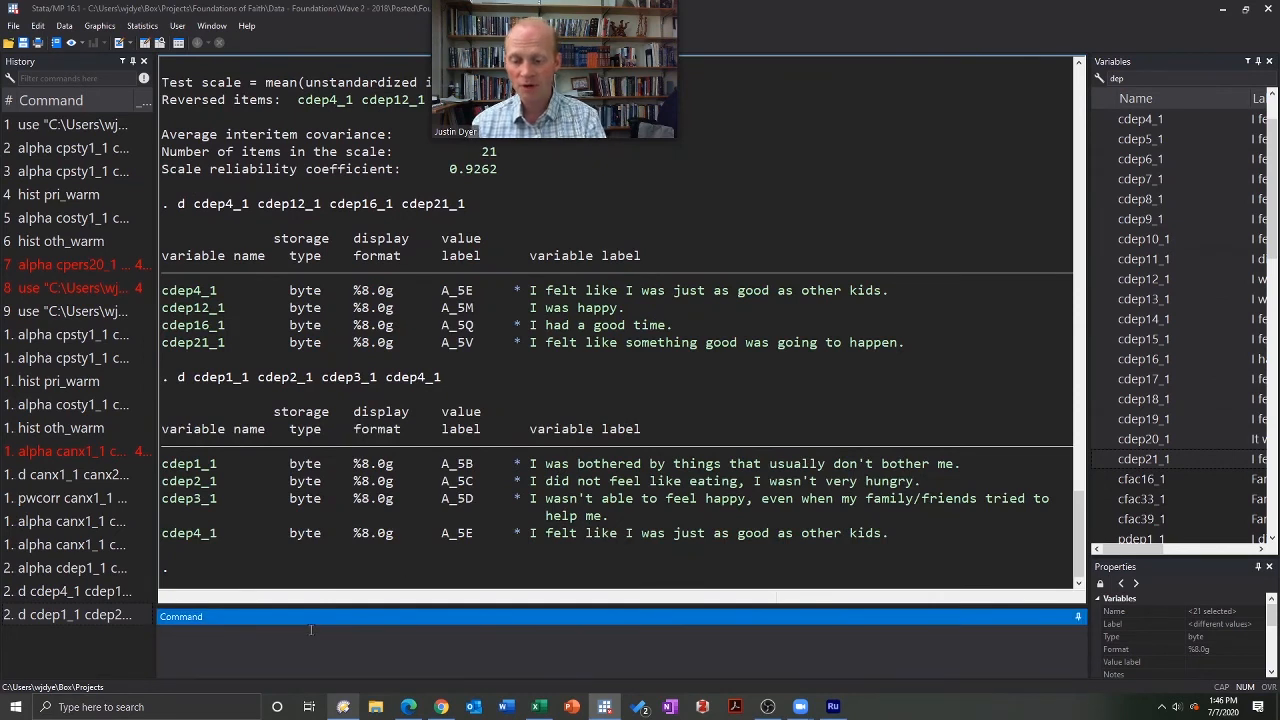
text(alpha)
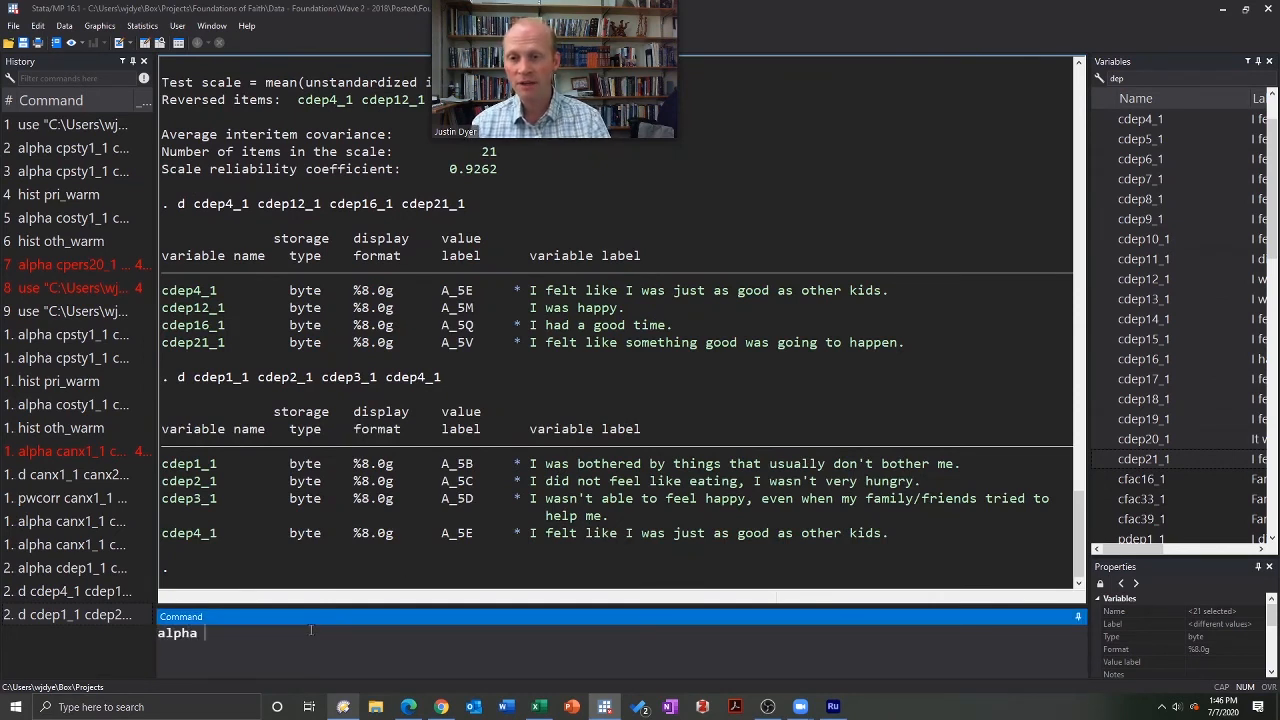
scroll(330, 320, up, 2)
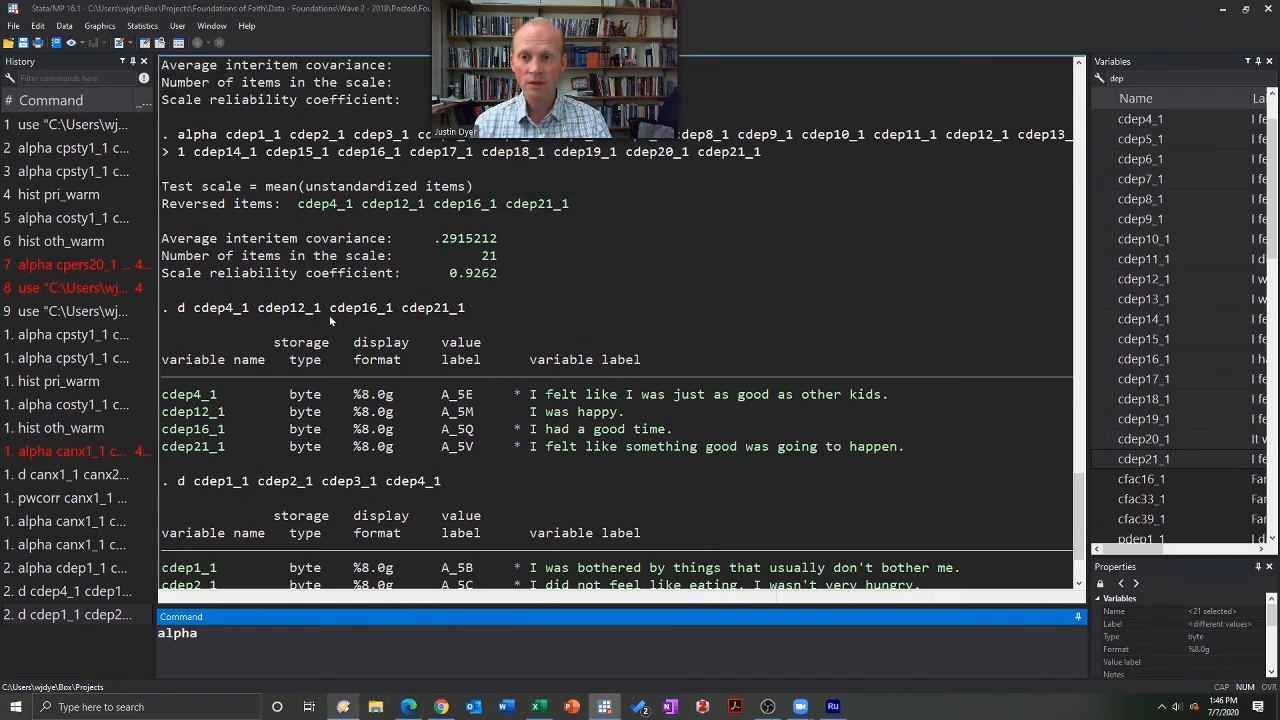
scroll(320, 322, down, 2)
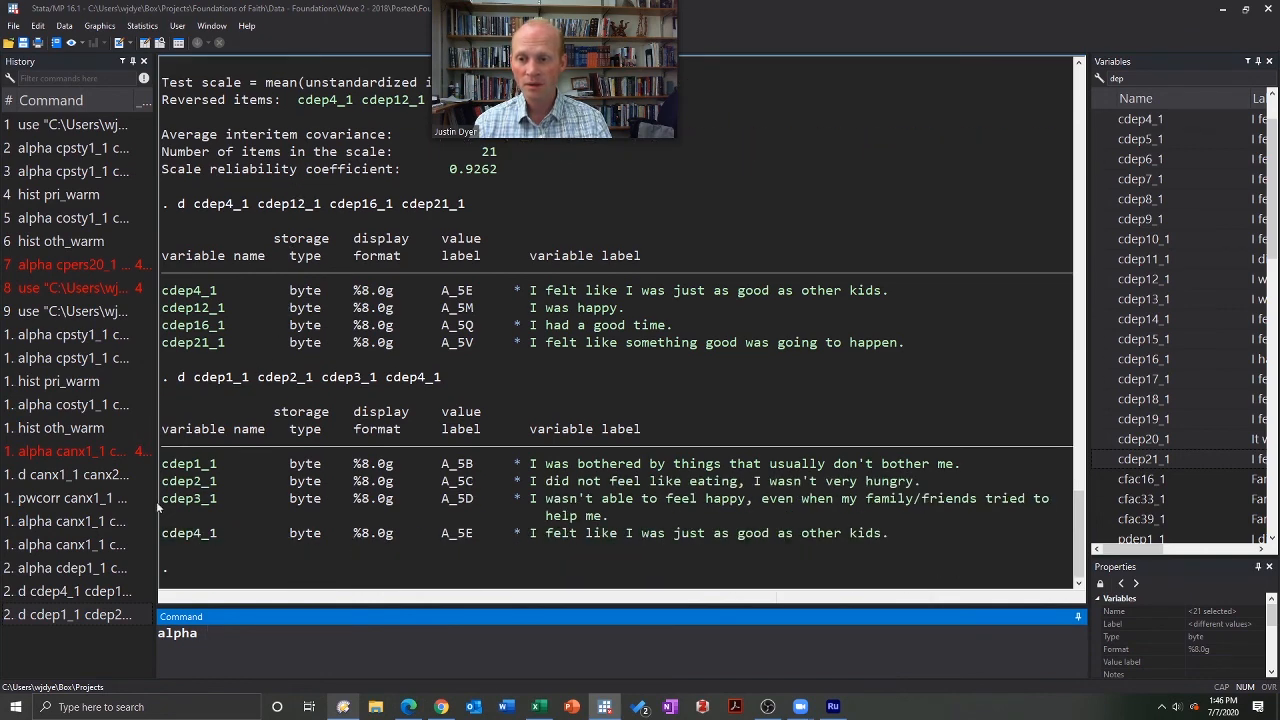
click(77, 570)
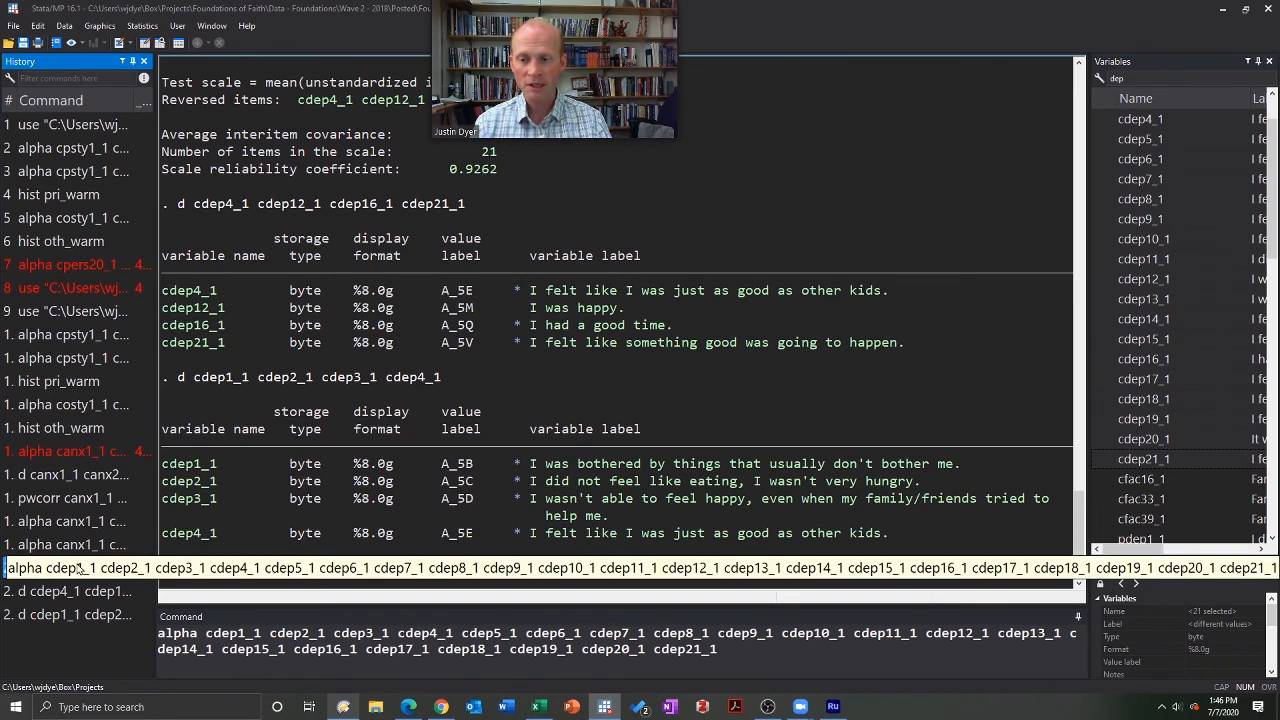
click(728, 648)
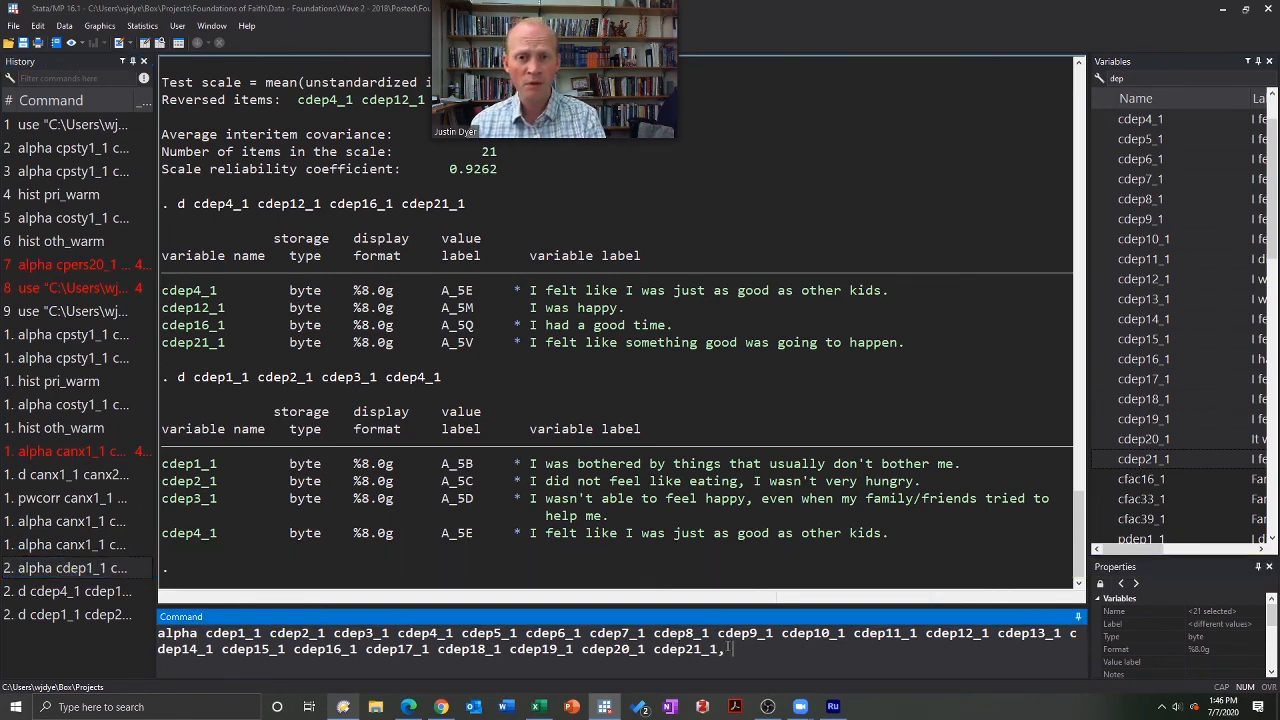
text(r)
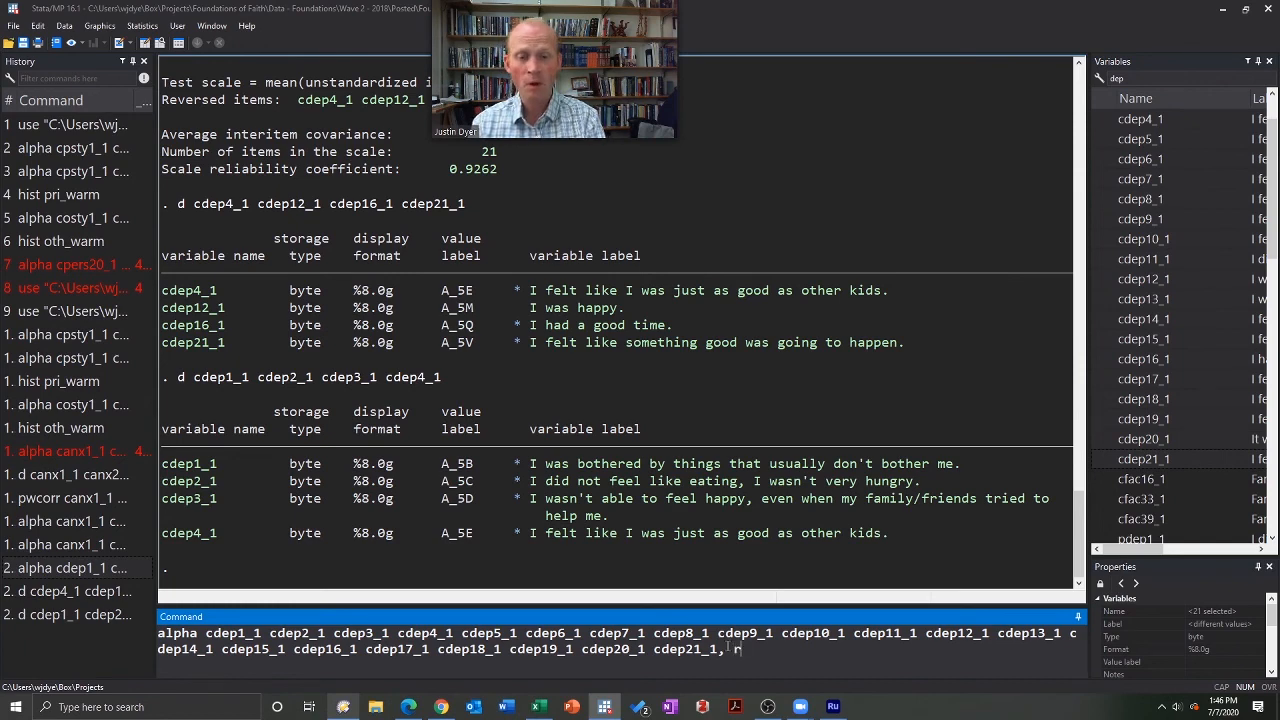
text(())
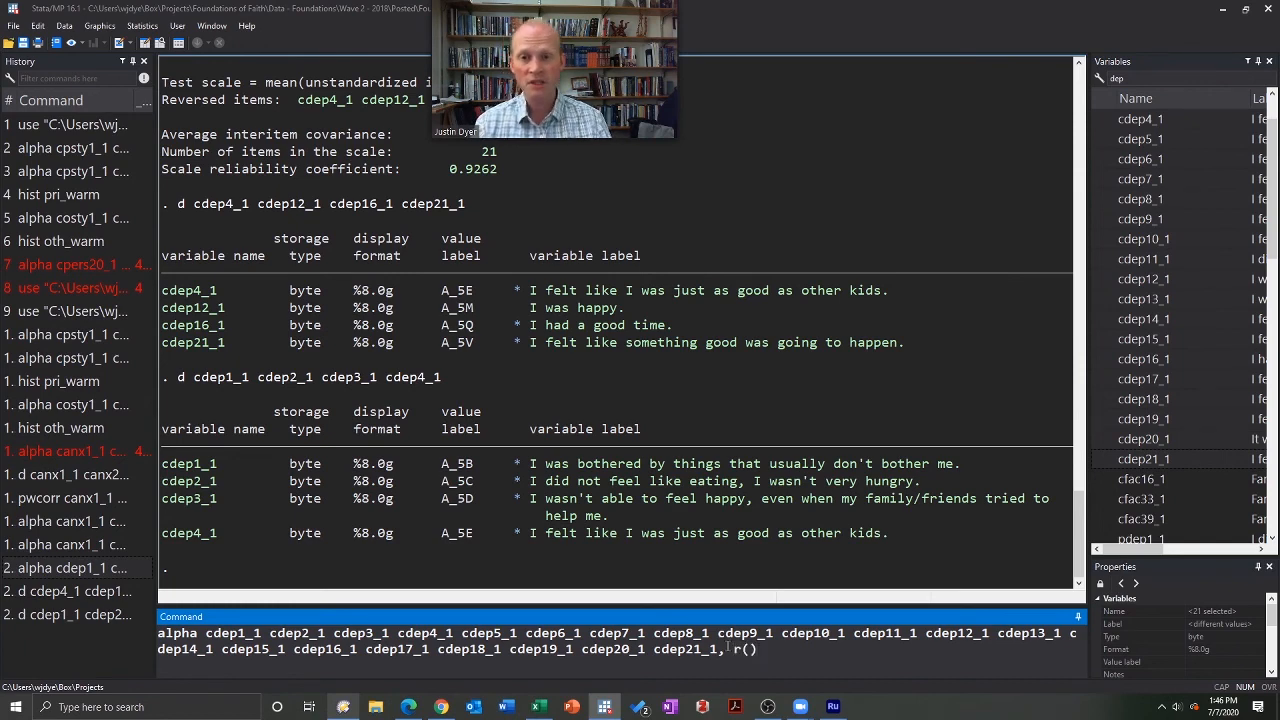
- Fill the r() option with cdep4_1 cdep12_1 cdep16_1 cdep21_1, copied from the earlier alpha output, and run the command
scroll(412, 237, up, 2)
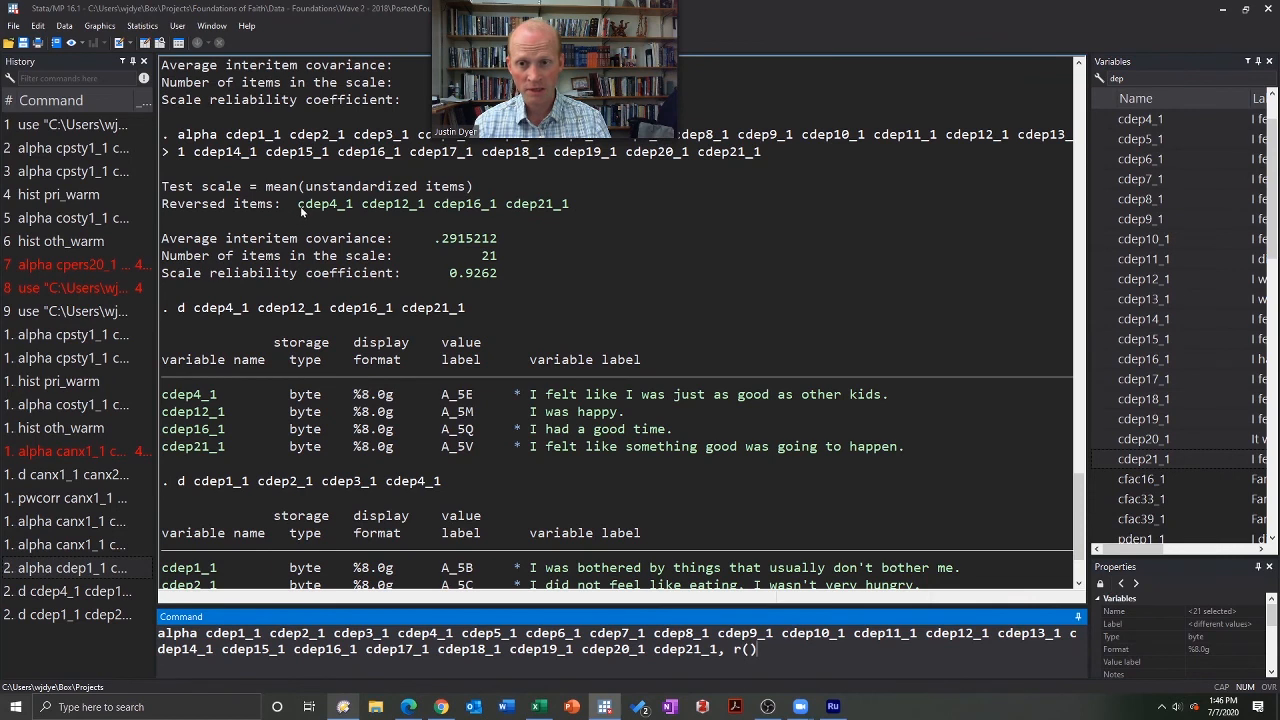
drag(297, 205, 566, 204)
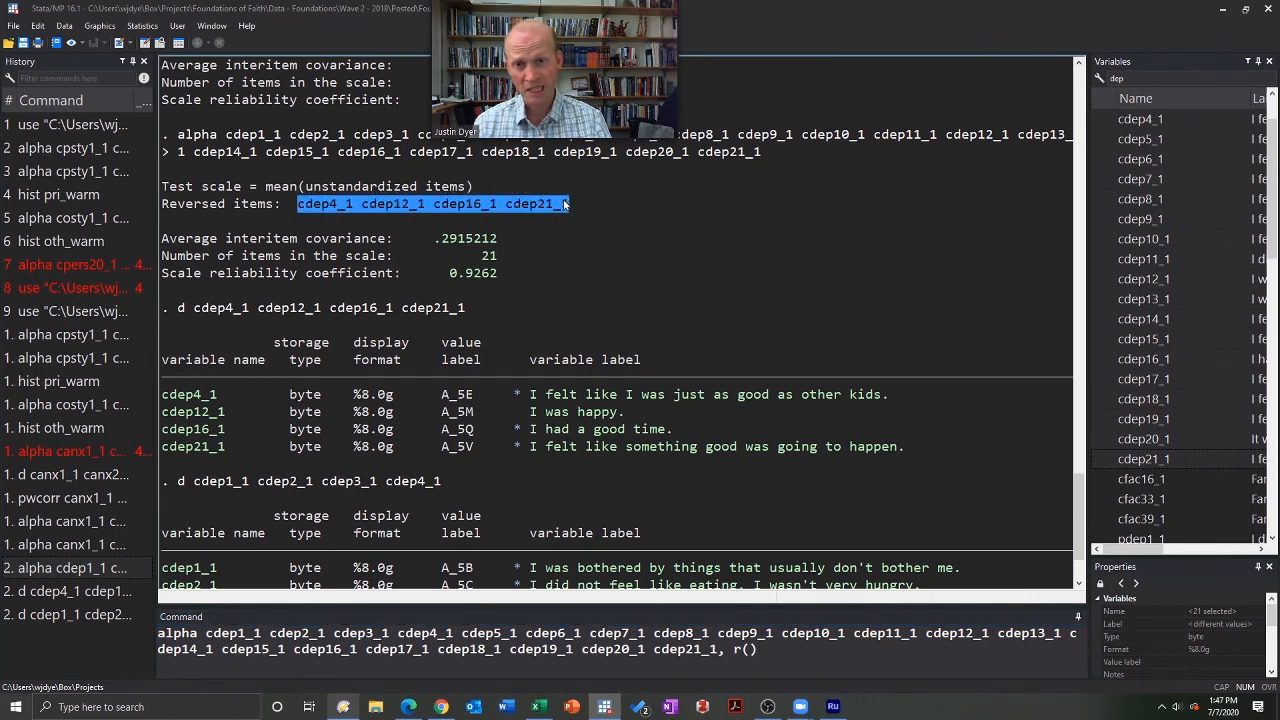
key(ctrl+c)
click(750, 649)
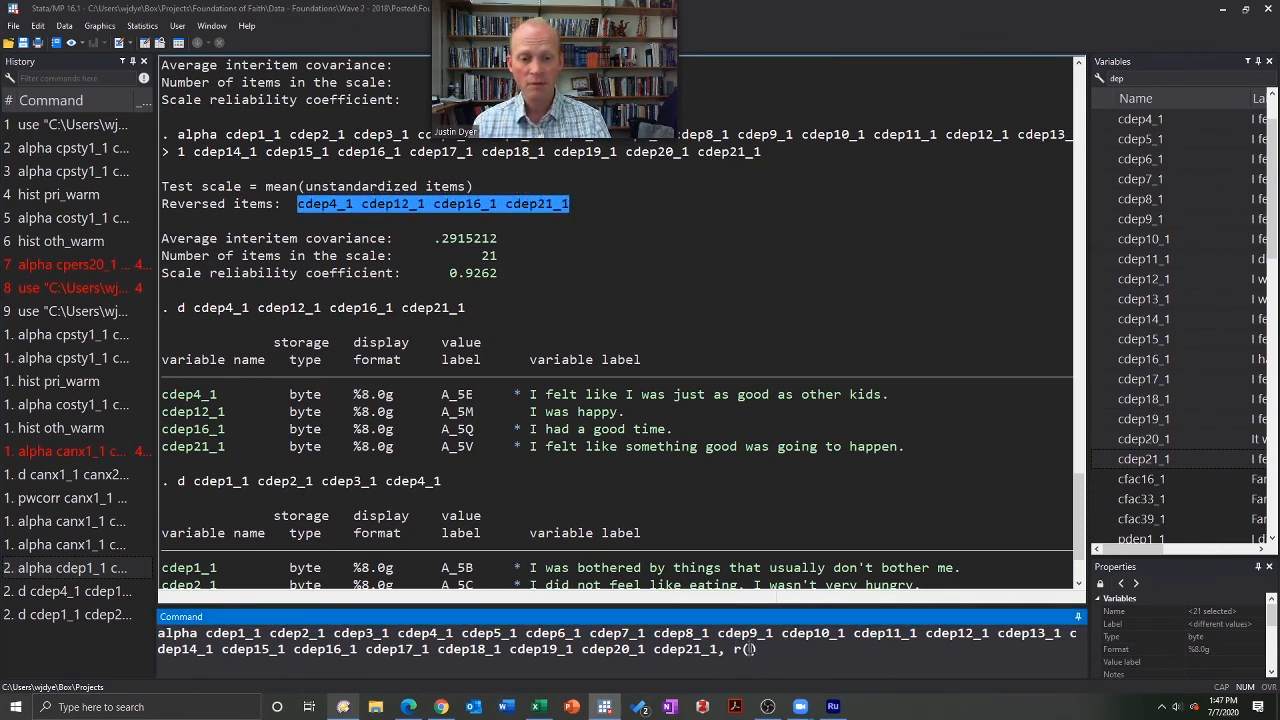
key(ctrl+v)
key(Return)
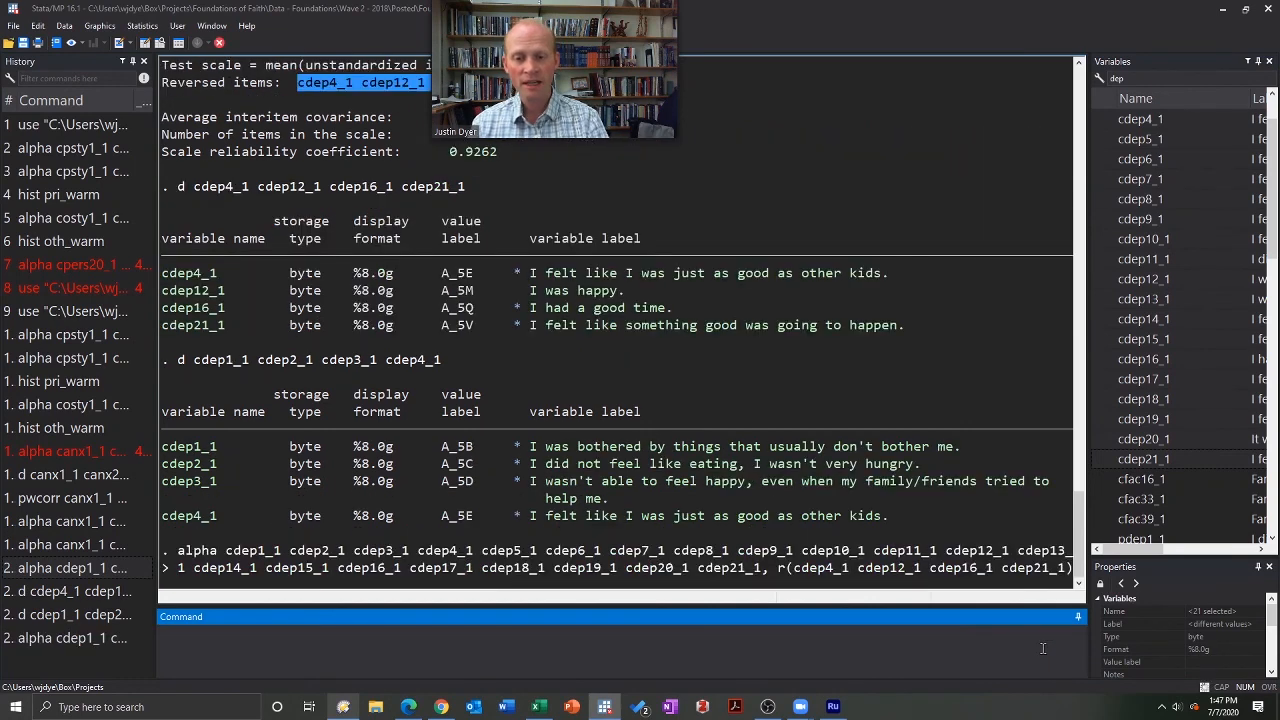
- Check the scale reliability coefficient and the r() option of the latest alpha run
drag(499, 533, 351, 537)
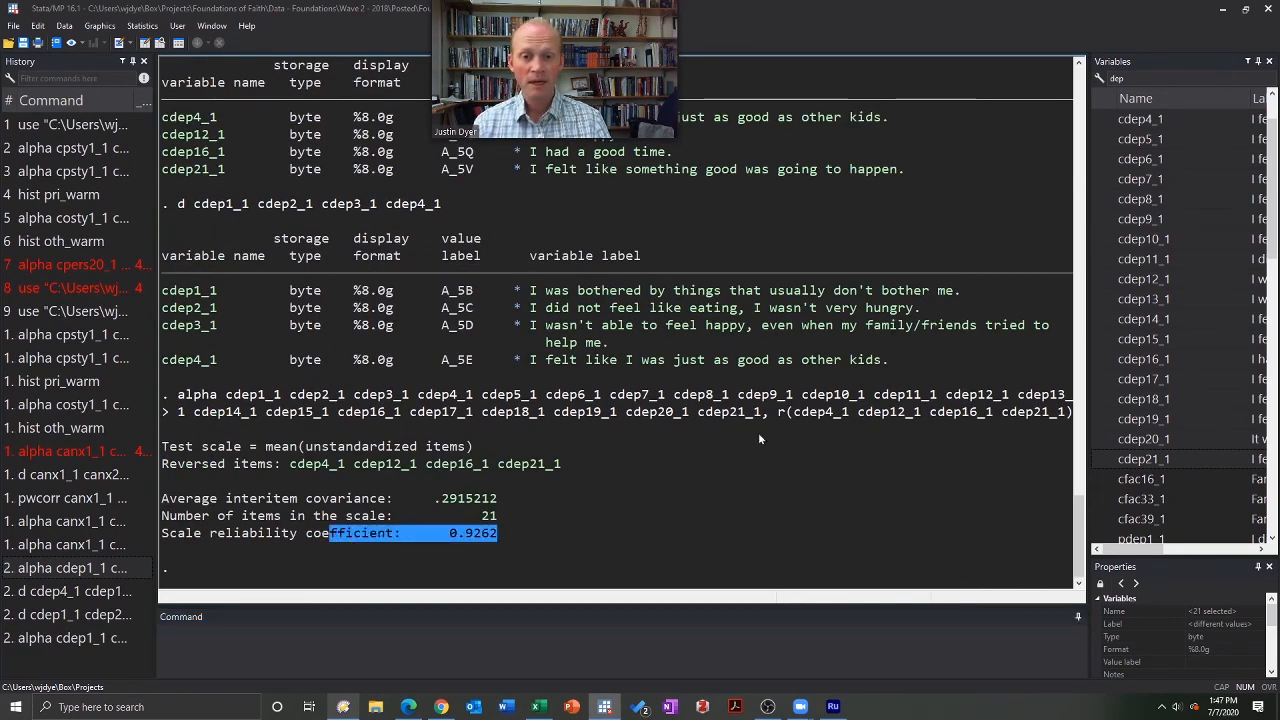
drag(779, 411, 1072, 414)
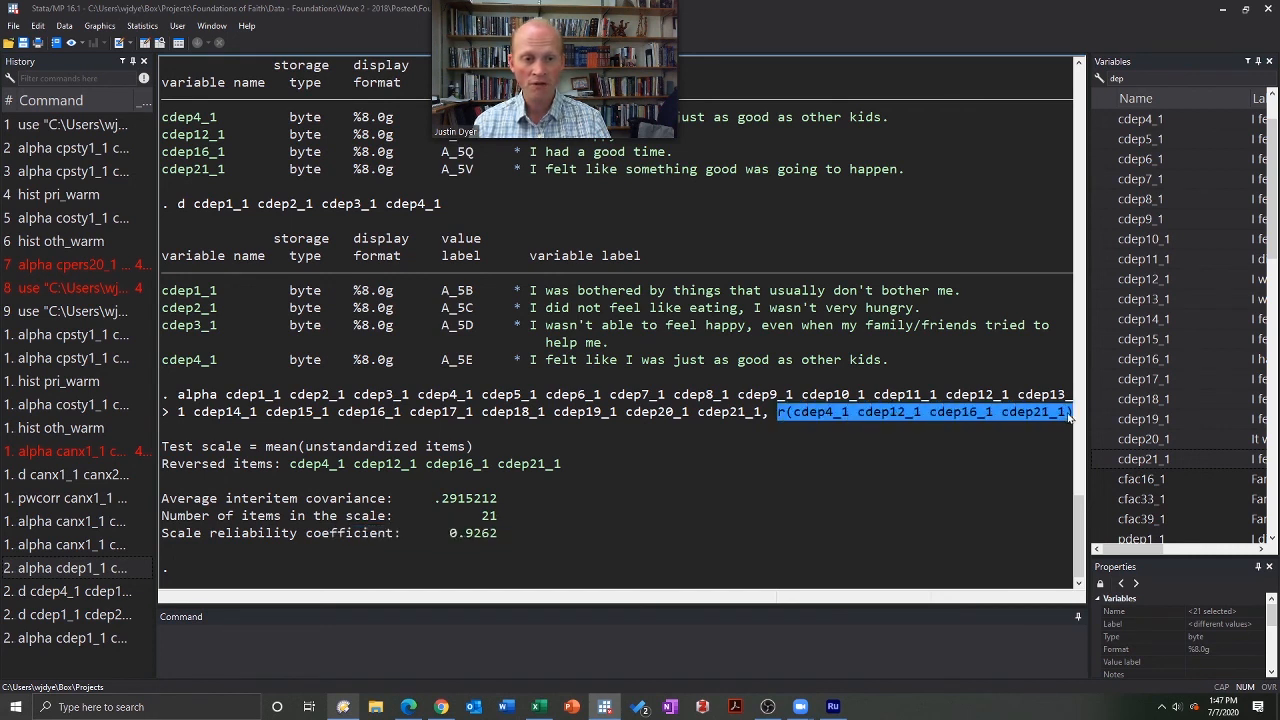
drag(772, 417, 954, 417)
click(952, 418)
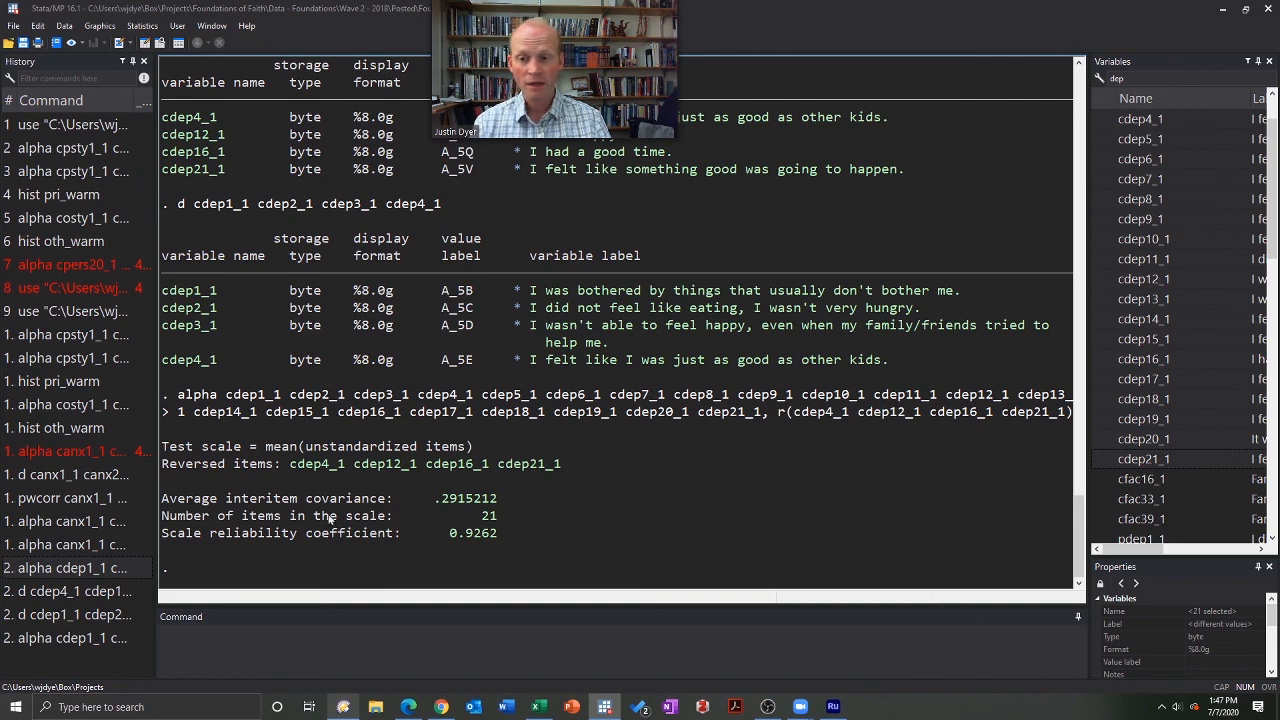
- Rerun alpha on cdep1_1 through cdep21_1 without the r() option and check its list of reversed items
click(101, 638)
click(713, 649)
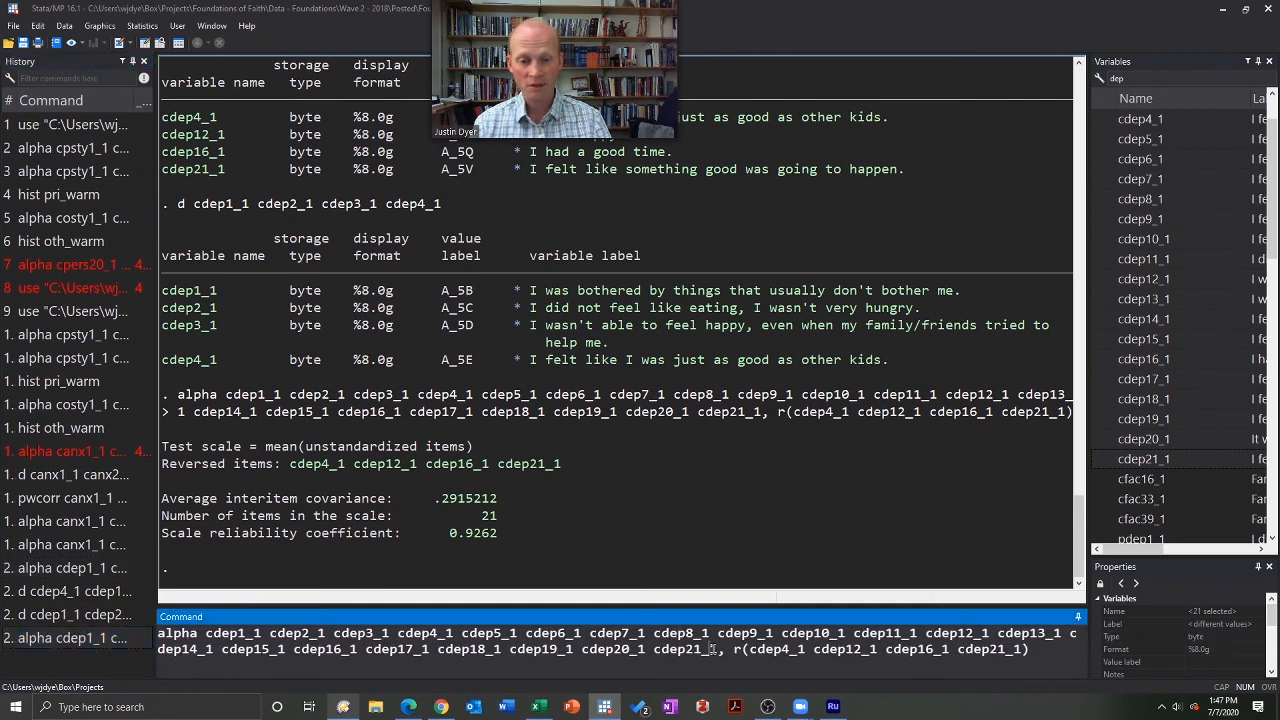
key(shift+End)
key(Delete)
key(Return)
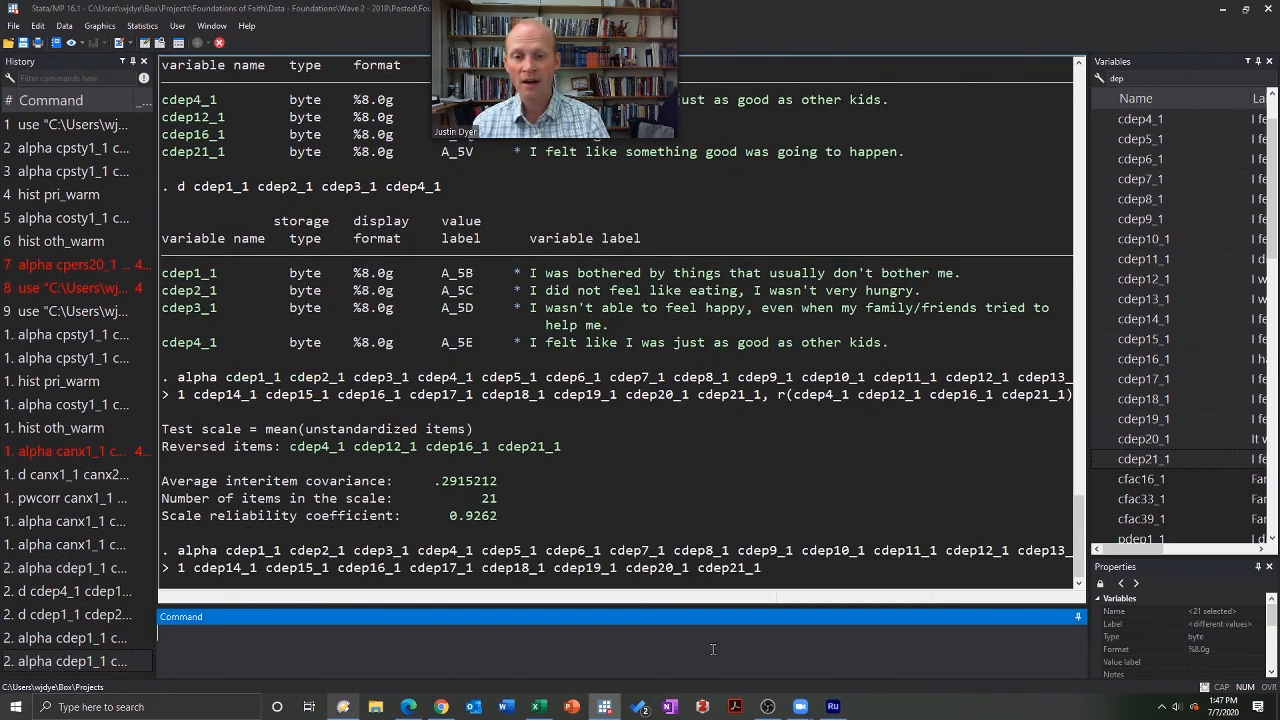
drag(298, 465, 570, 466)
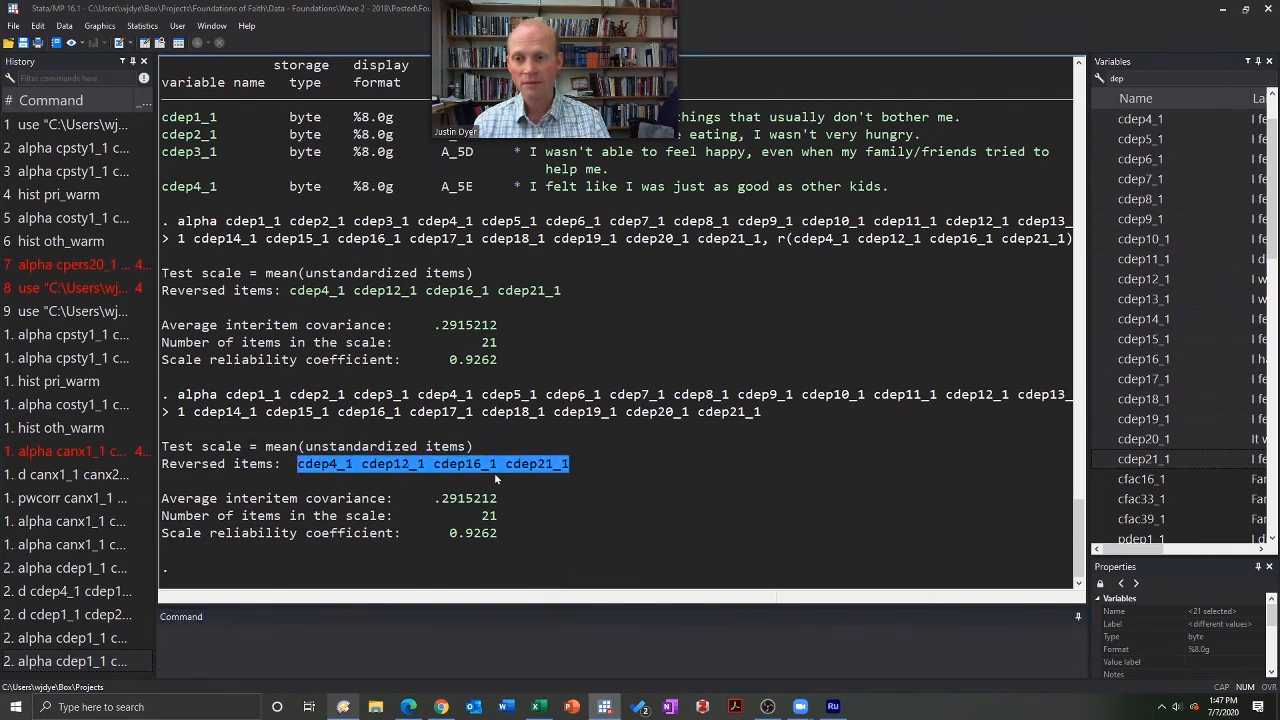
click(494, 477)
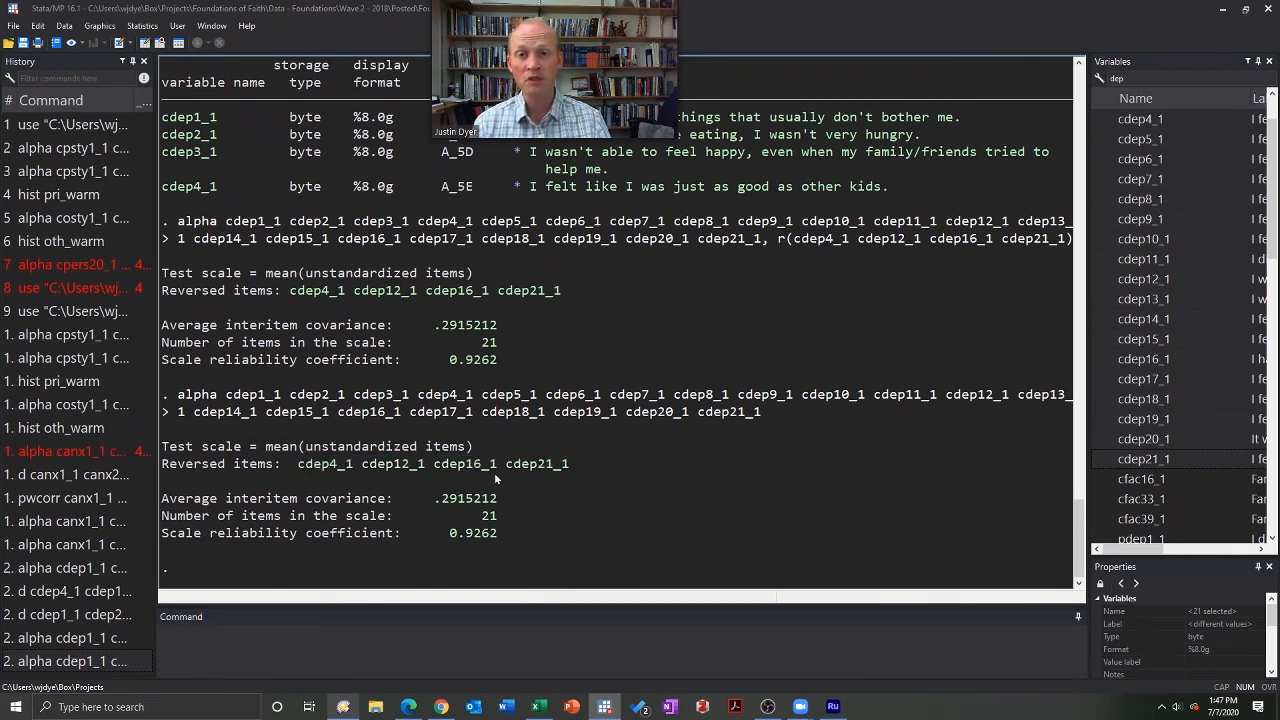